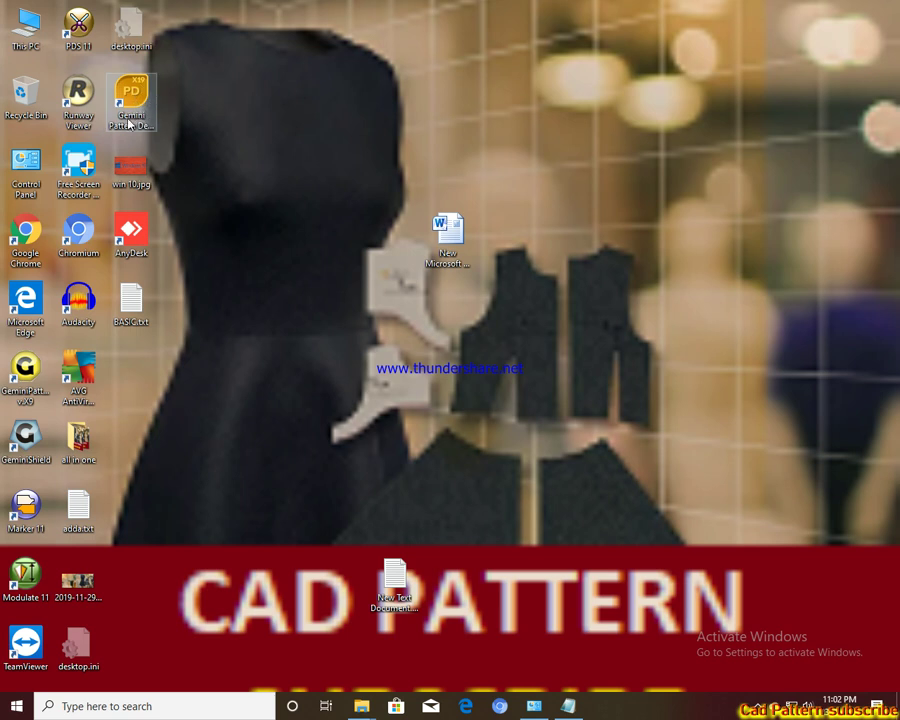
Step: Launch Gemini Pattern Designer X19 from its desktop icon so it opens in demo mode
left_click(129, 116)
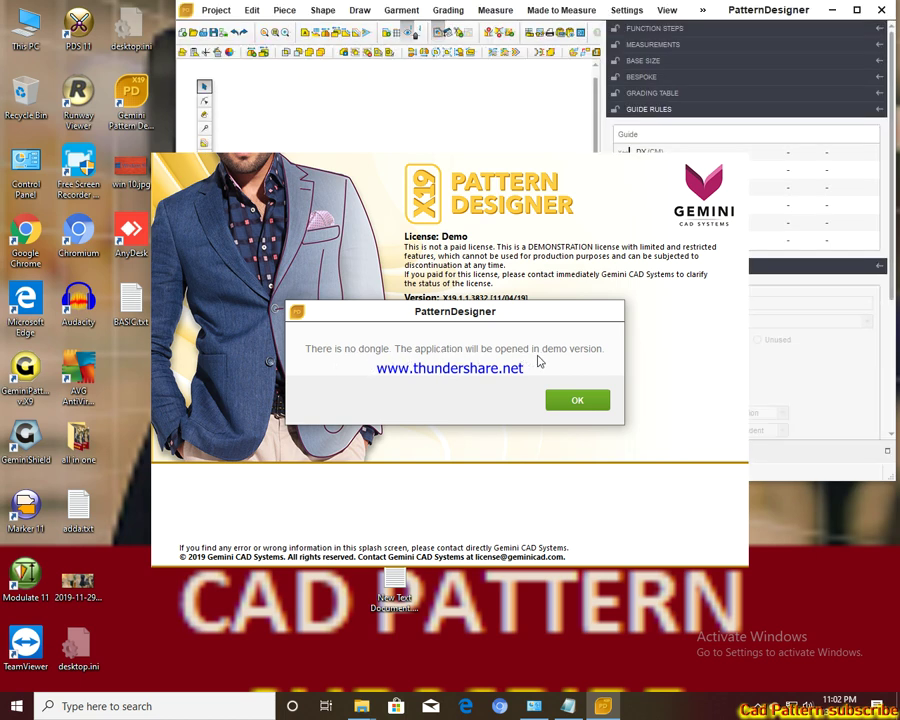
Step: Acknowledge the no-dongle notice, close the splash screen and maximize the program window
left_click(577, 400)
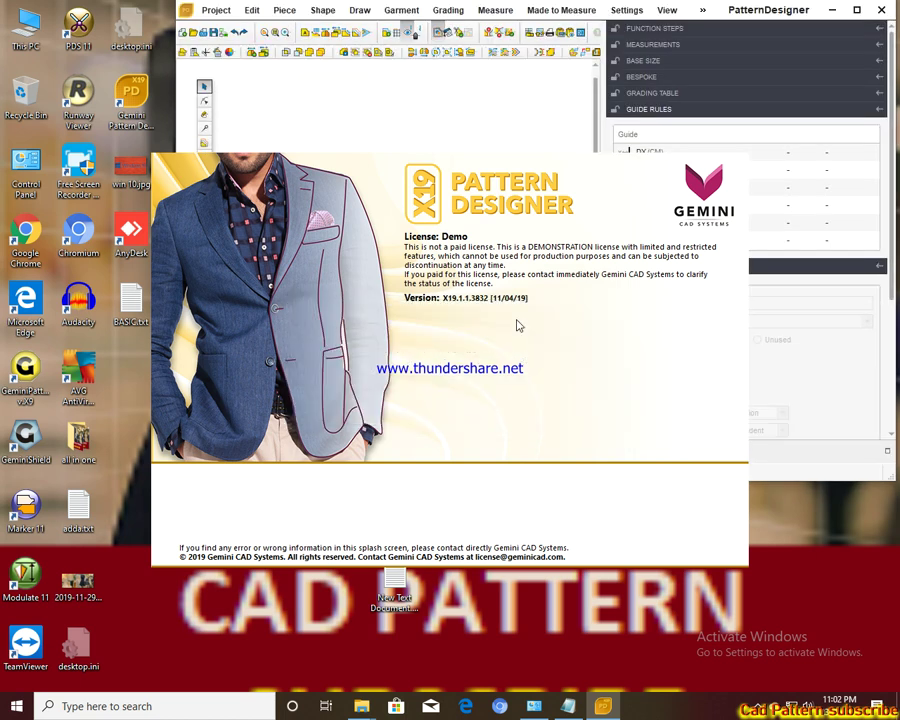
left_click(314, 250)
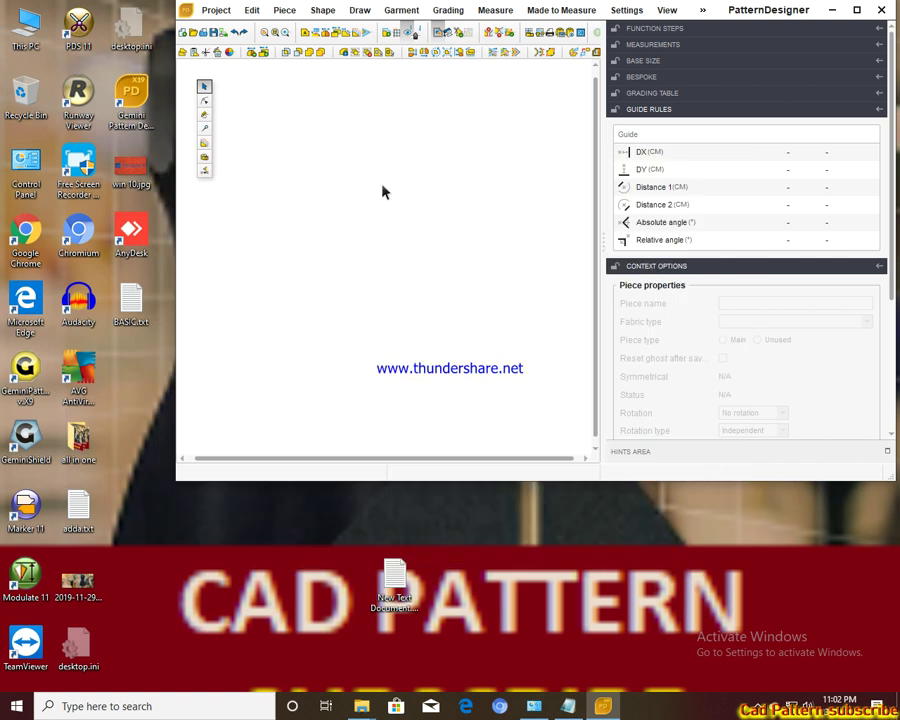
left_click(857, 11)
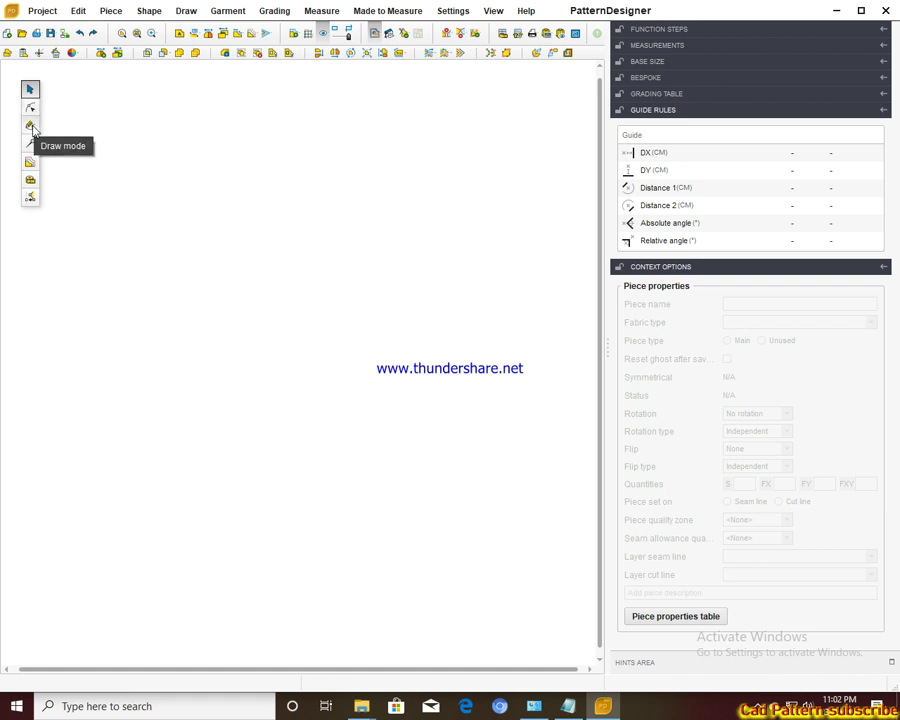
Step: Draw a rectangle from two diagonal corners in Draw mode
left_click(31, 127)
left_click(36, 57)
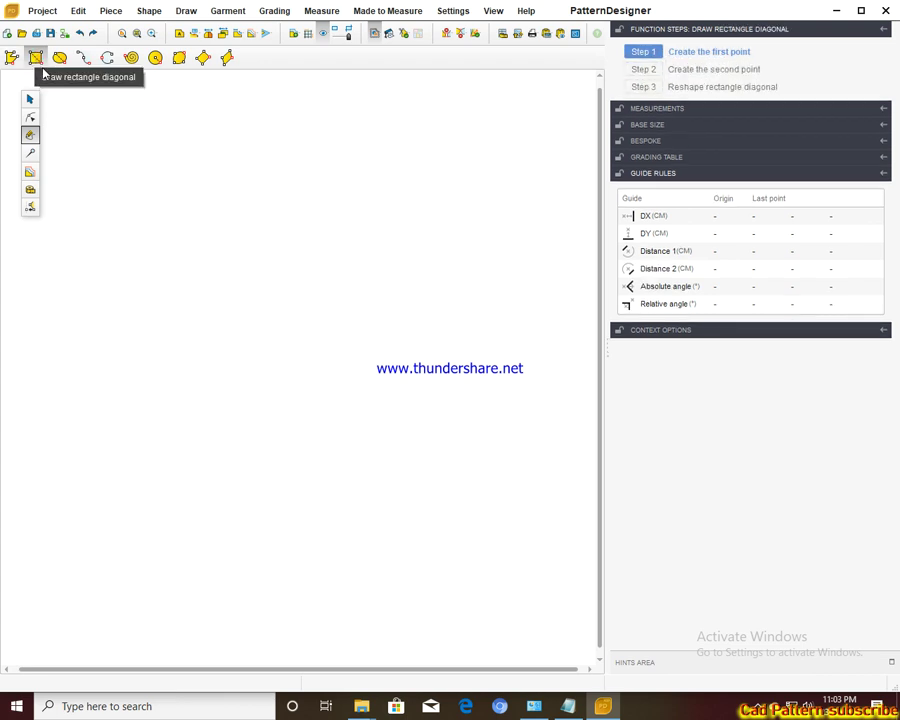
left_click(115, 136)
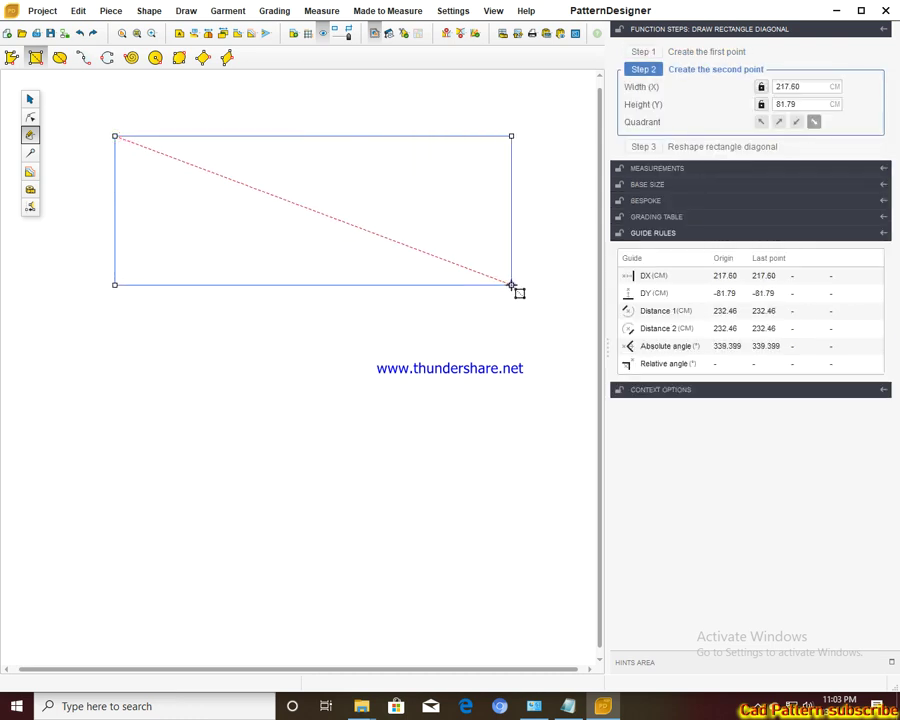
left_click(511, 285)
Step: Set the rectangle to width 66 and height 25.5 cm and validate it as a piece
left_click(794, 104)
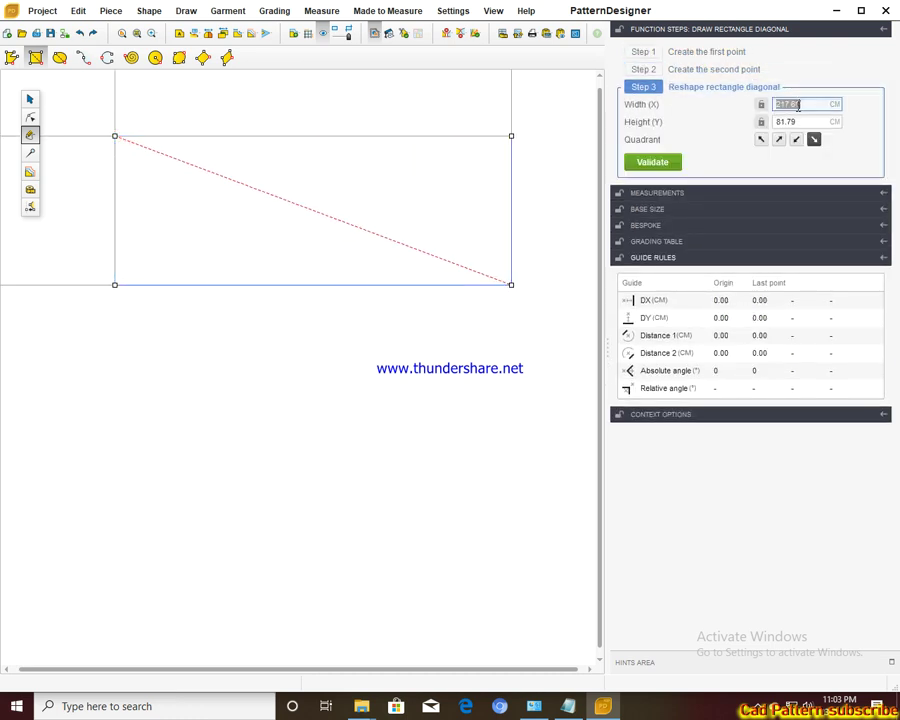
left_click(568, 706)
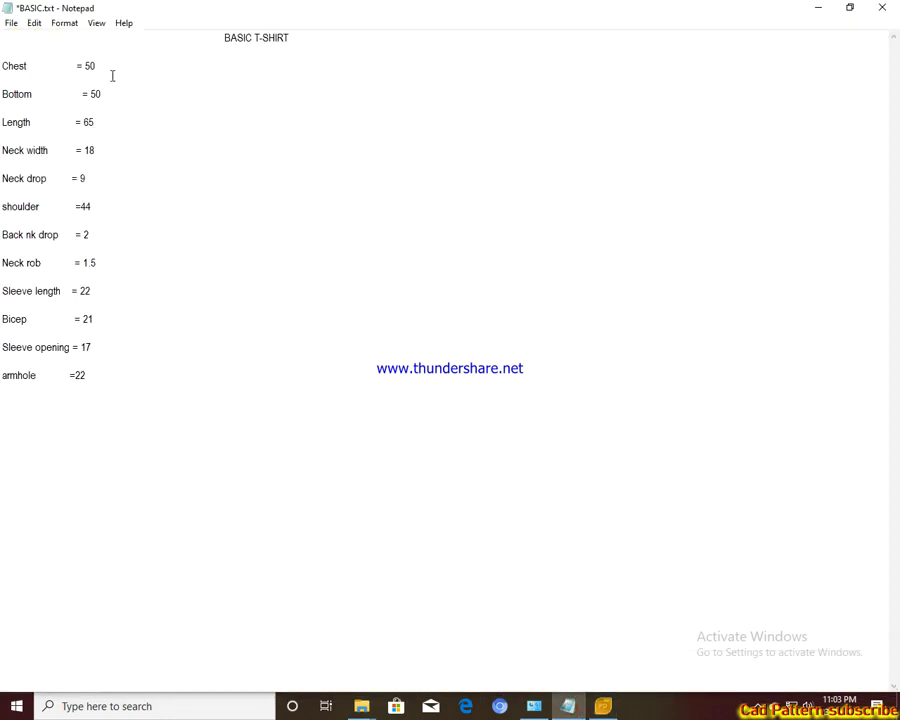
left_click(575, 713)
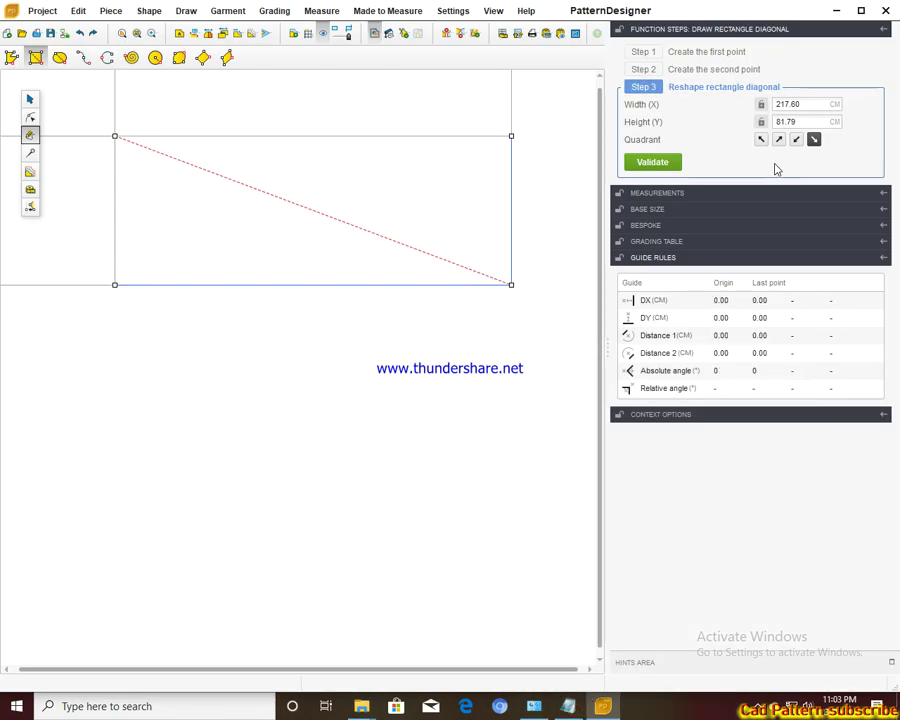
double_click(794, 106)
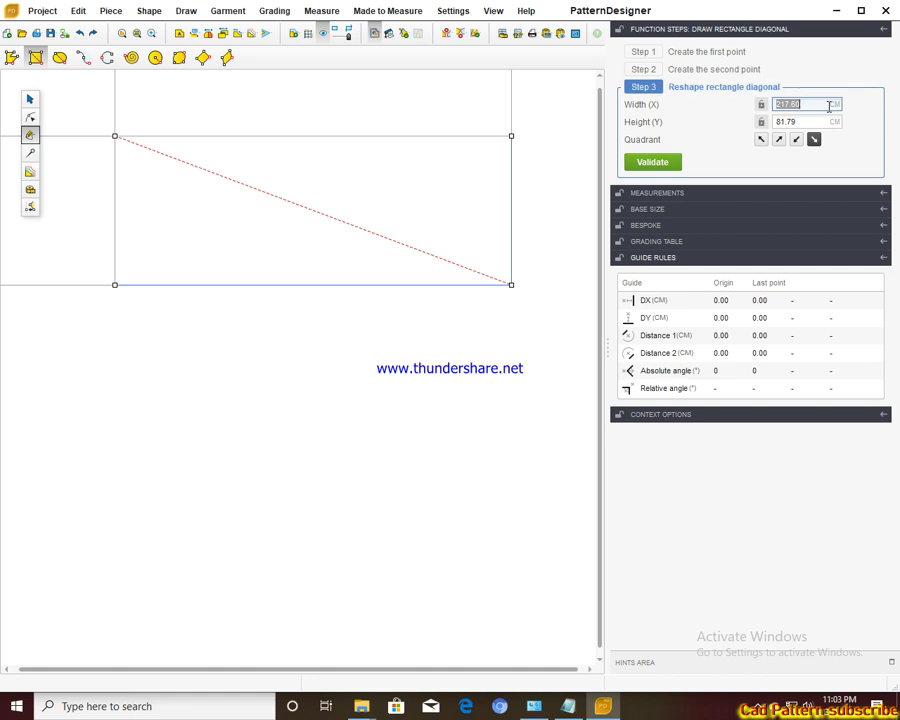
type("66")
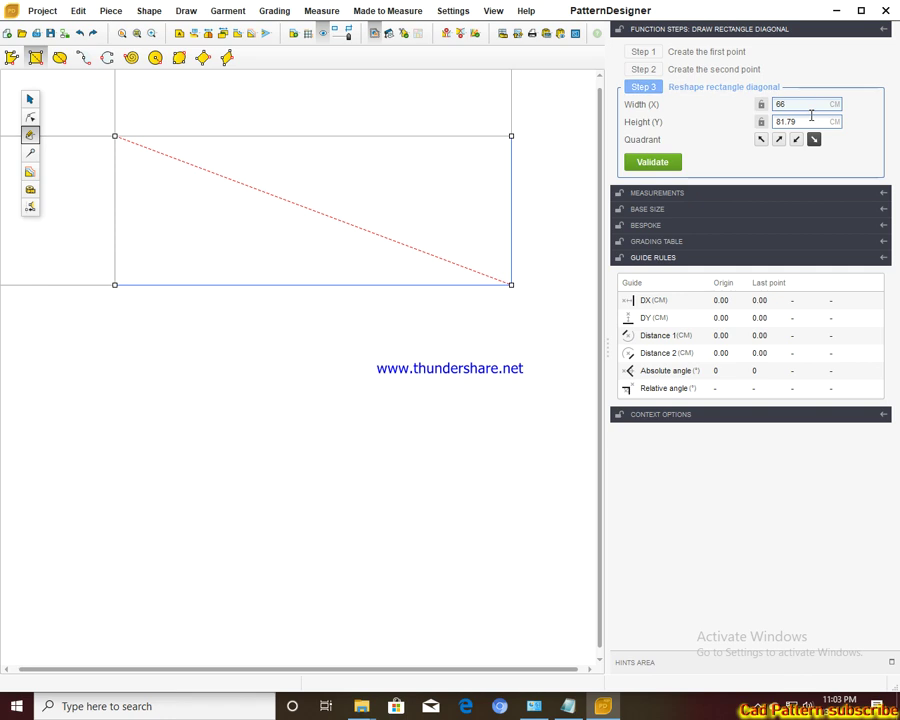
key("Tab")
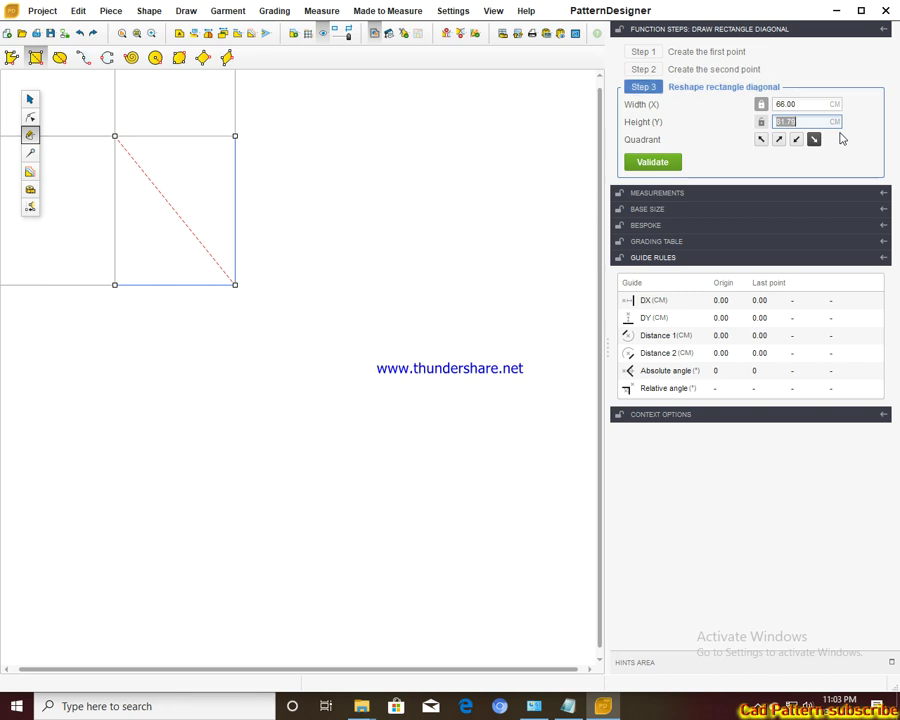
type("25")
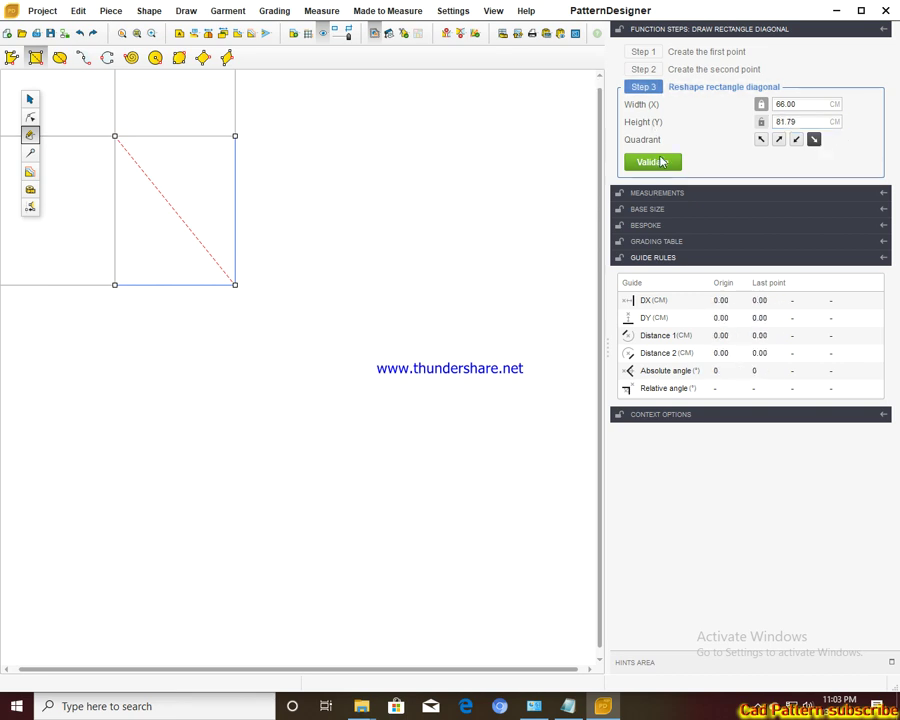
double_click(812, 122)
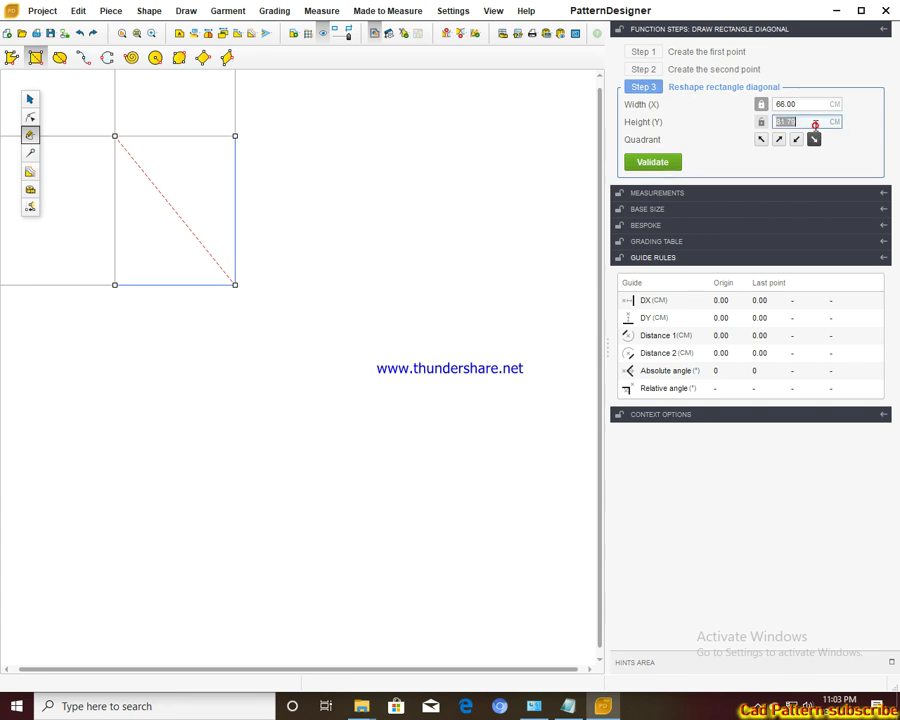
type("25.5")
key("Return")
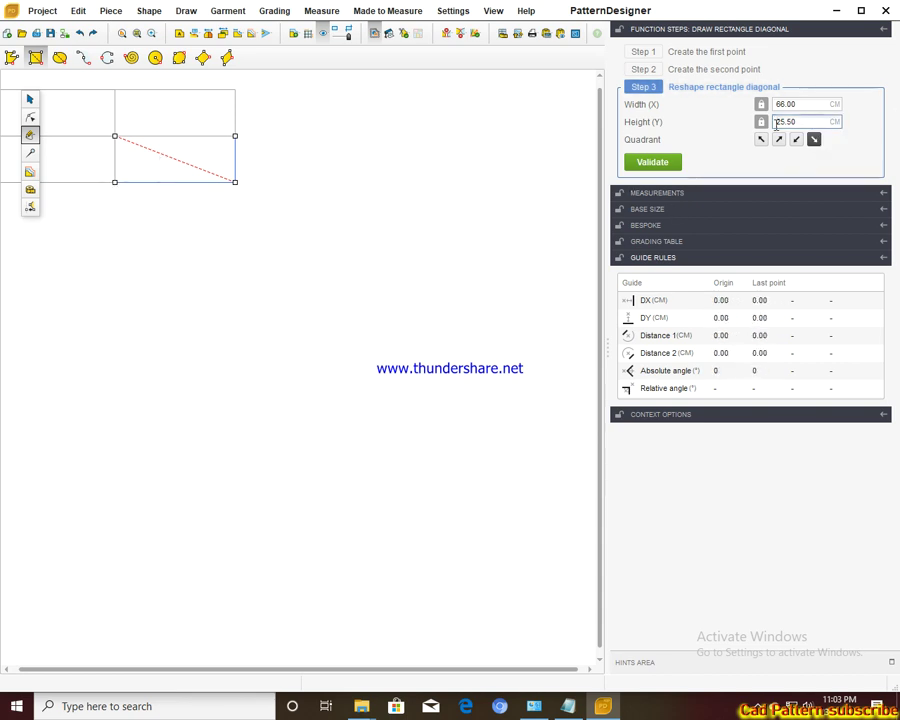
left_click(655, 162)
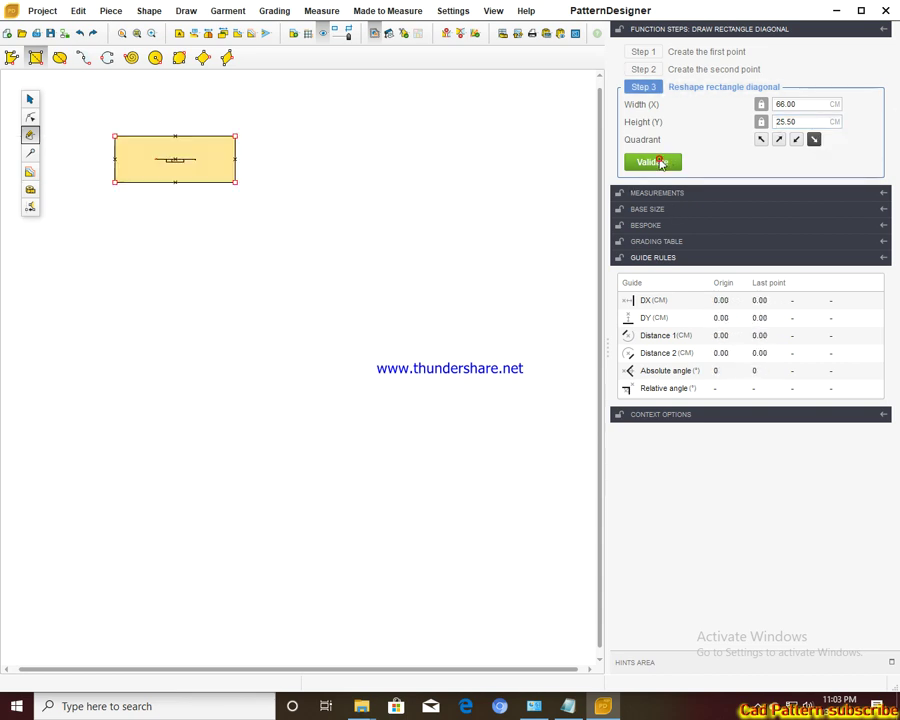
Step: Drag the 66 × 25.5 piece to the canvas centre and pick its bottom-left corner point
left_click(29, 98)
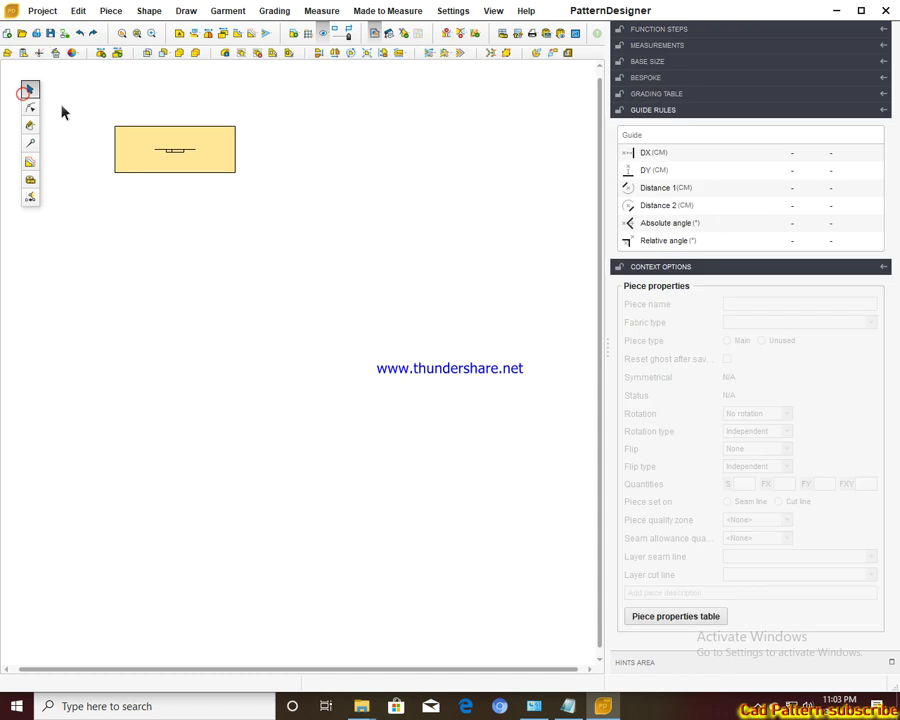
left_click_drag(171, 150, 296, 240)
scroll(296, 242, "up", 3)
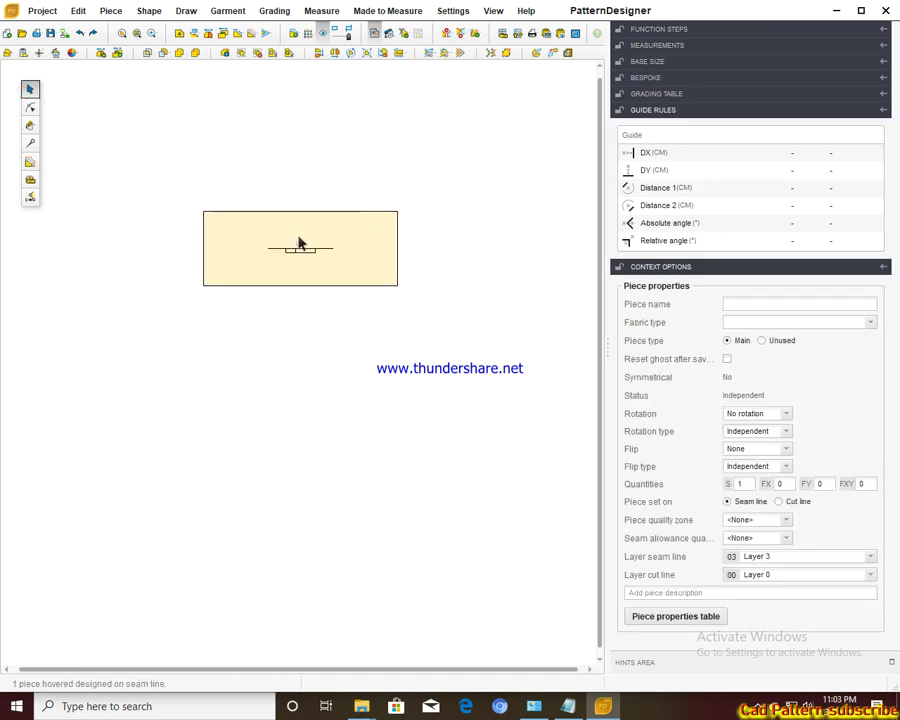
left_click(248, 218)
scroll(298, 248, "up", 1)
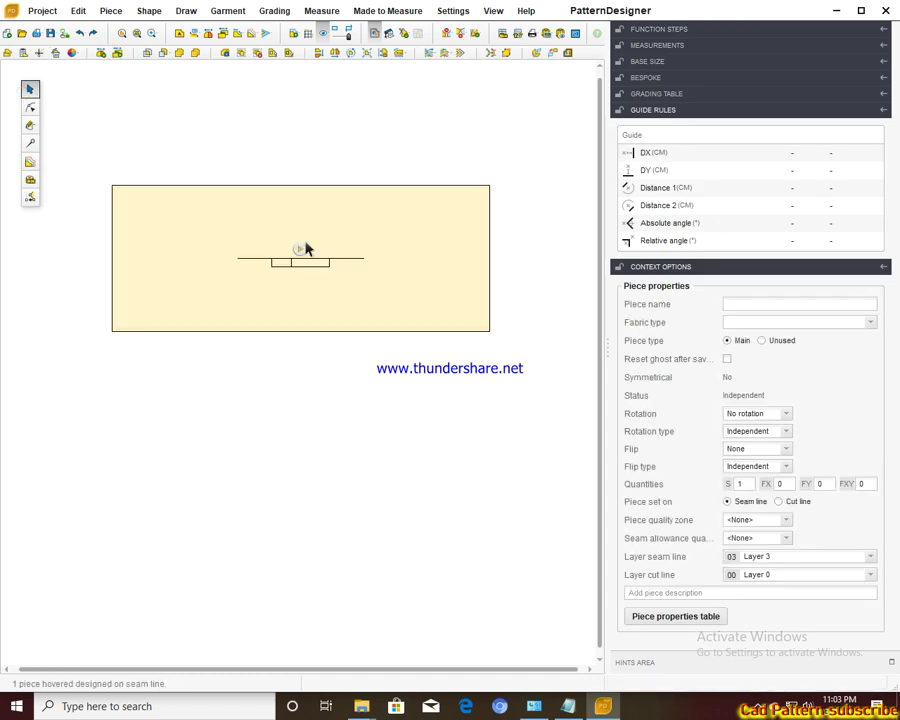
left_click(30, 107)
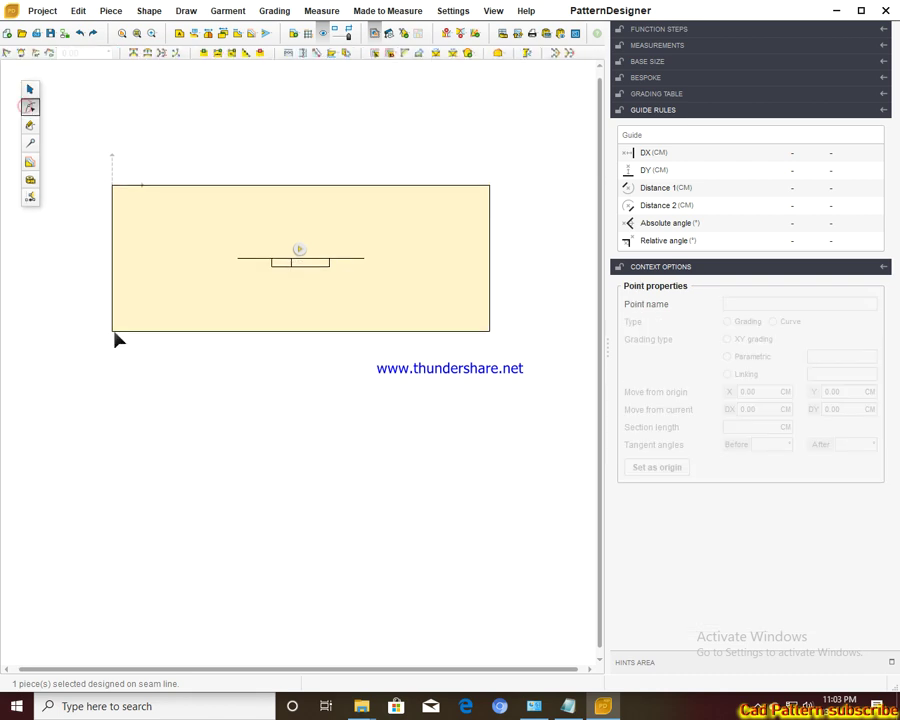
left_click(112, 332)
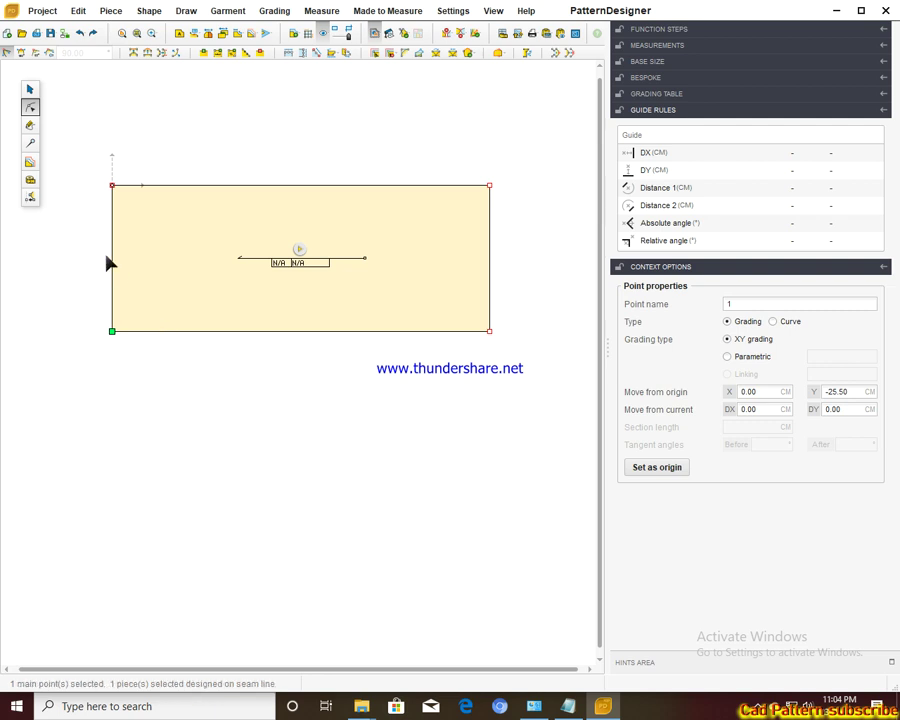
left_click(567, 706)
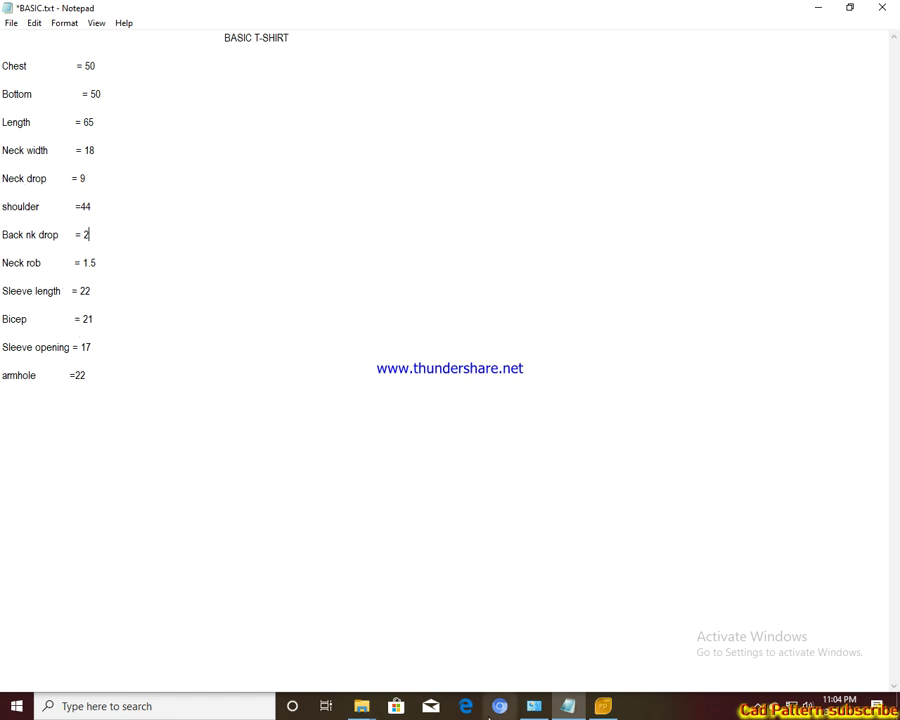
left_click(592, 705)
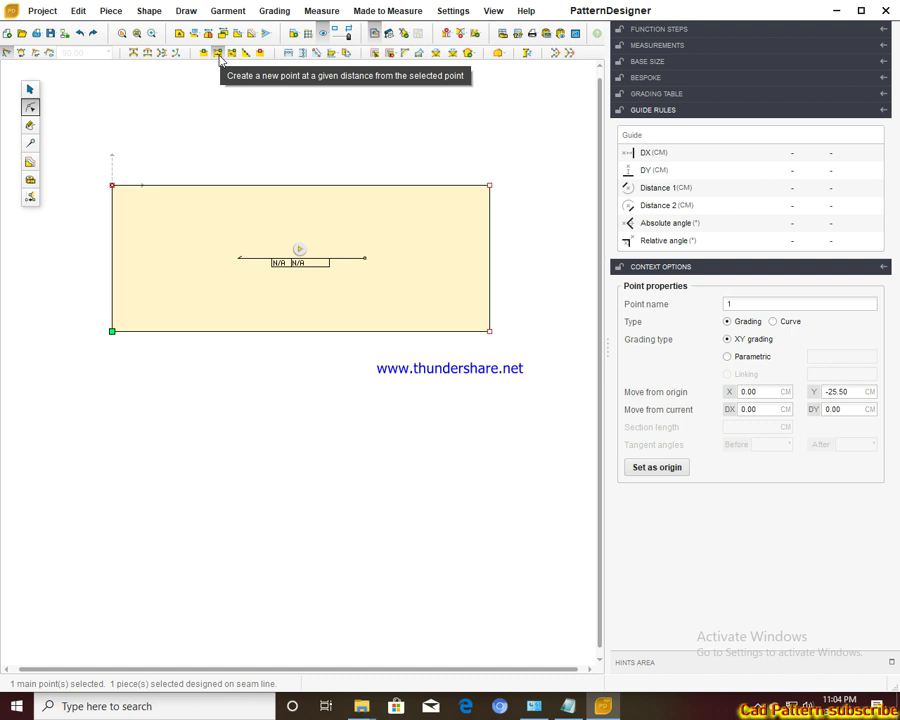
Step: Create new points at set distances (9 and 2 cm) from the bottom-left corner
left_click(219, 55)
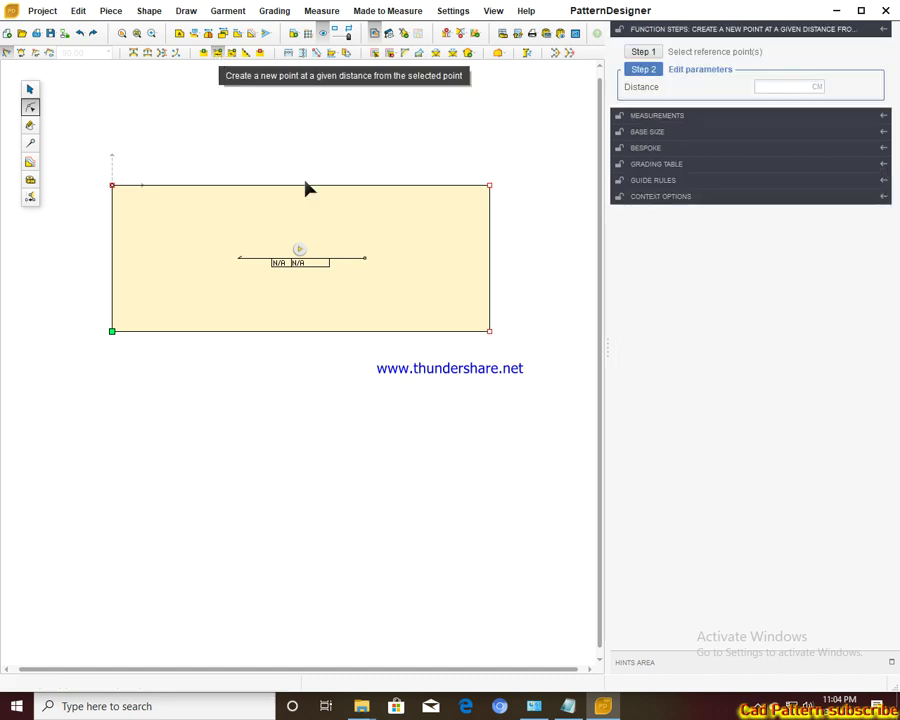
left_click(219, 55)
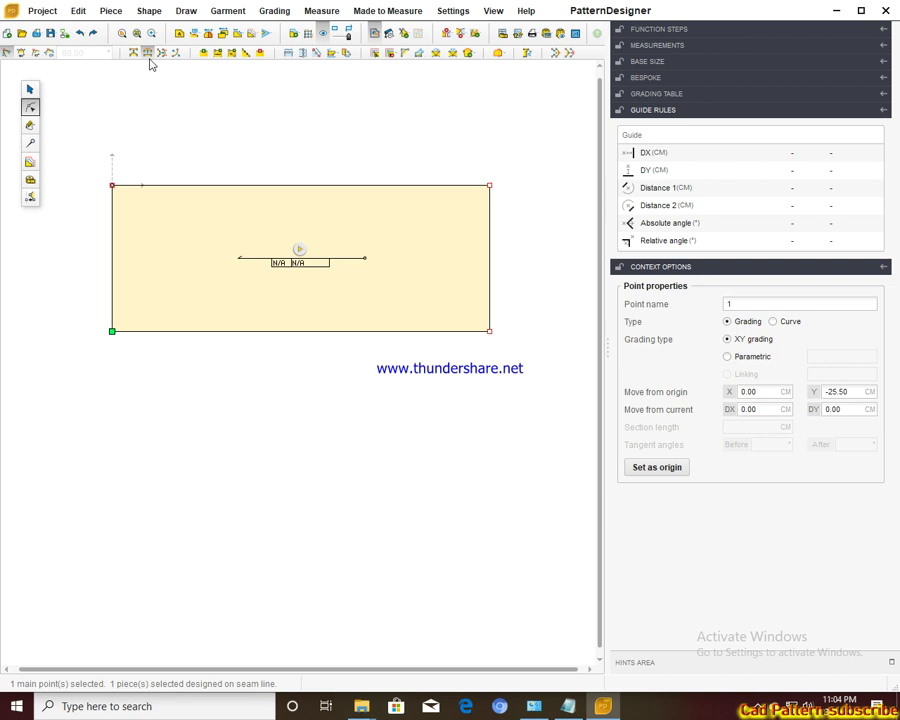
left_click(220, 53)
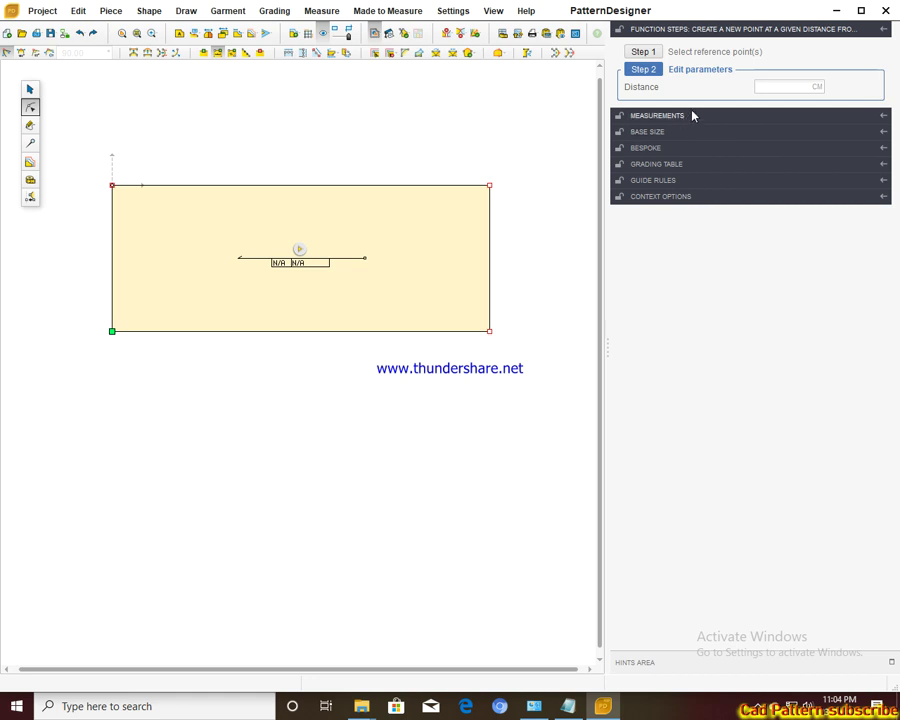
left_click(759, 84)
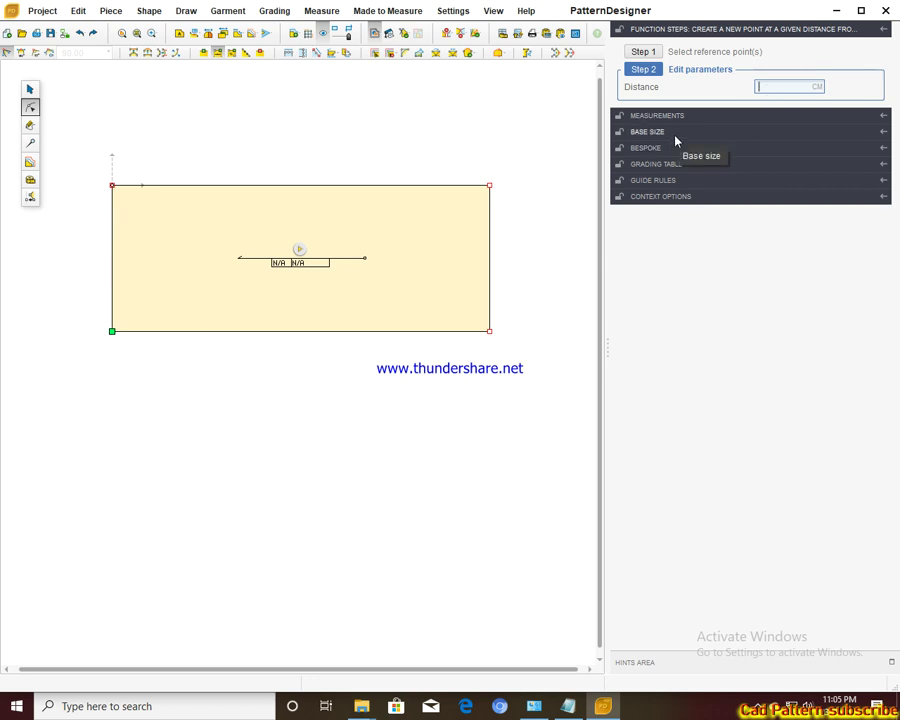
type("9")
type(".22")
type("2")
key("BackSpace")
type("-2 -9")
key("Return")
left_click(148, 374)
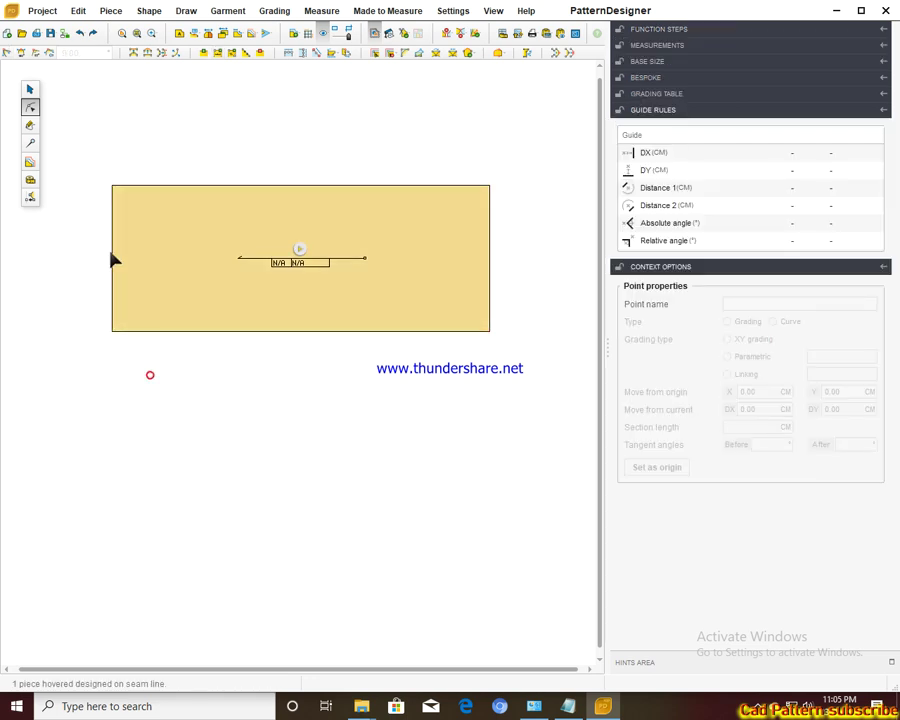
left_click(172, 246)
scroll(195, 254, "up", 1)
scroll(195, 254, "up", 1)
Step: Shift the two upper-left corner points 4 cm to the right
left_click(191, 253)
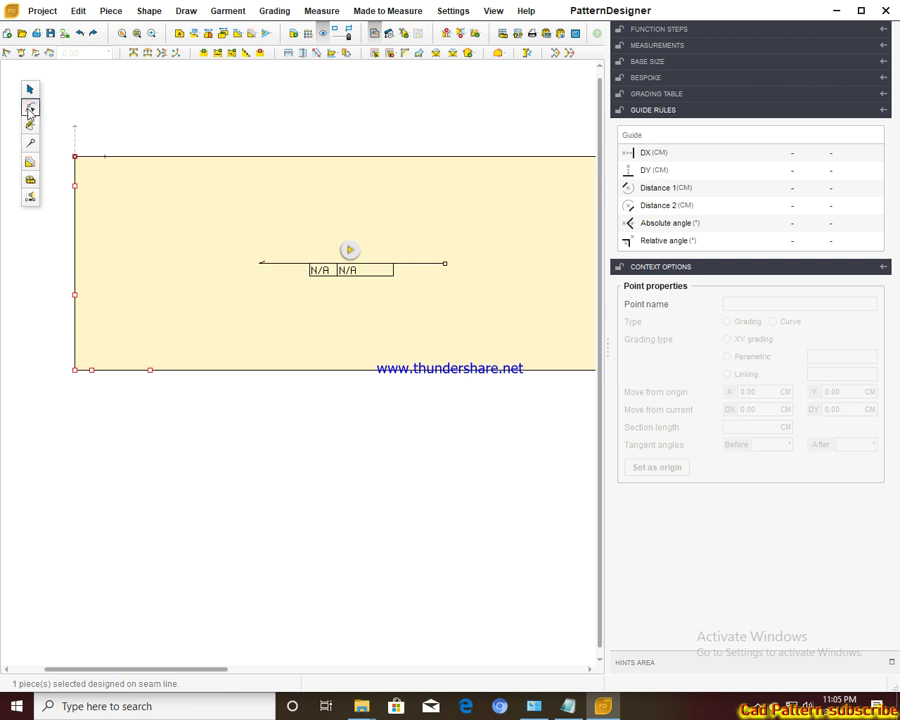
left_click(30, 109)
left_click_drag(54, 131, 113, 230)
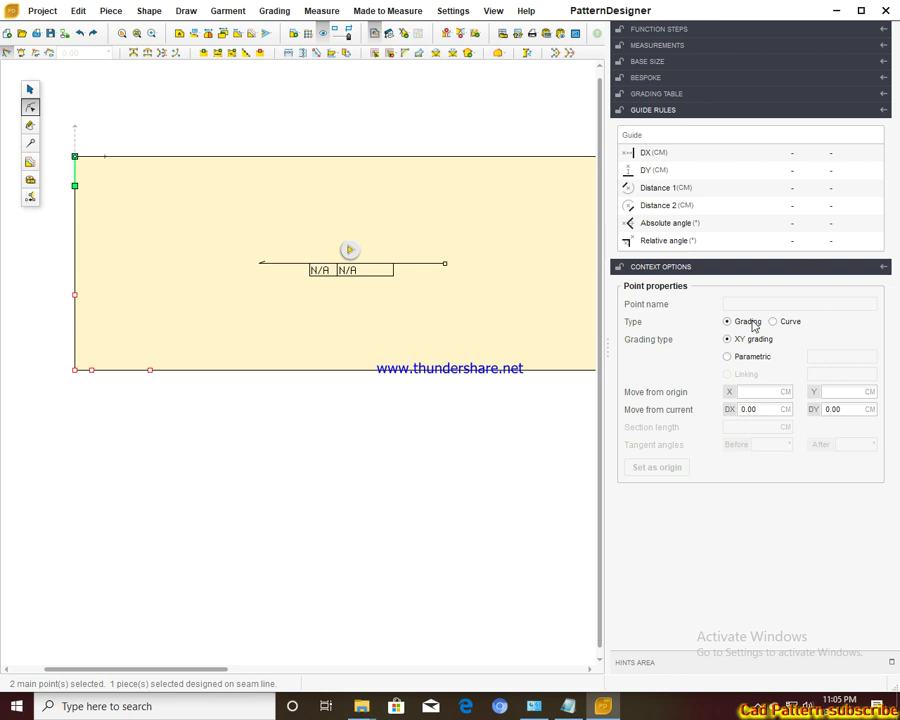
double_click(762, 412)
type("4")
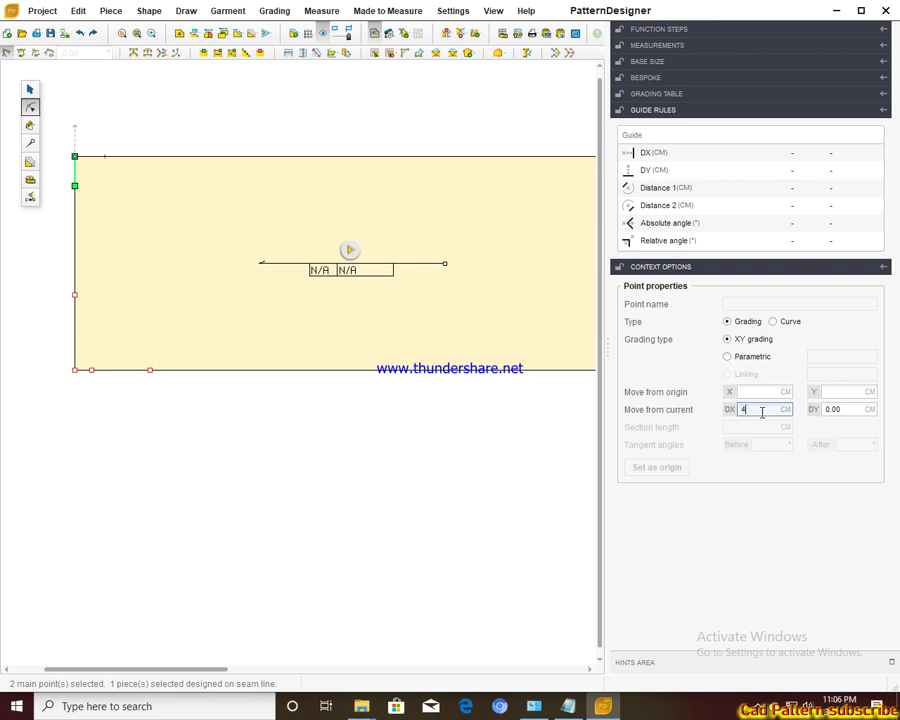
key("Return")
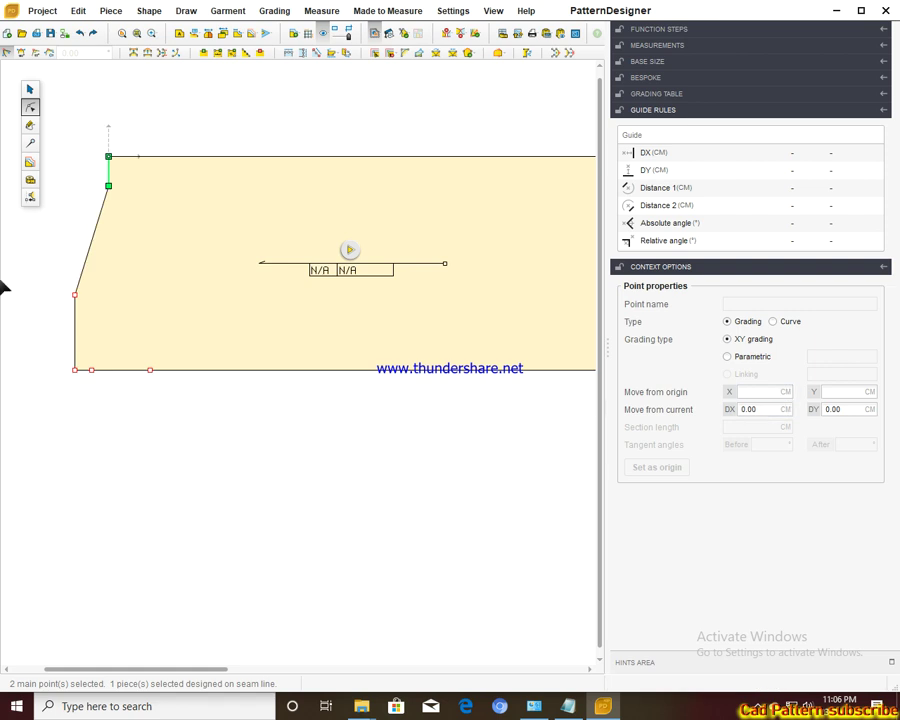
Step: Move the top-left corner point 22 cm right to create the sloped top edge
left_click(568, 706)
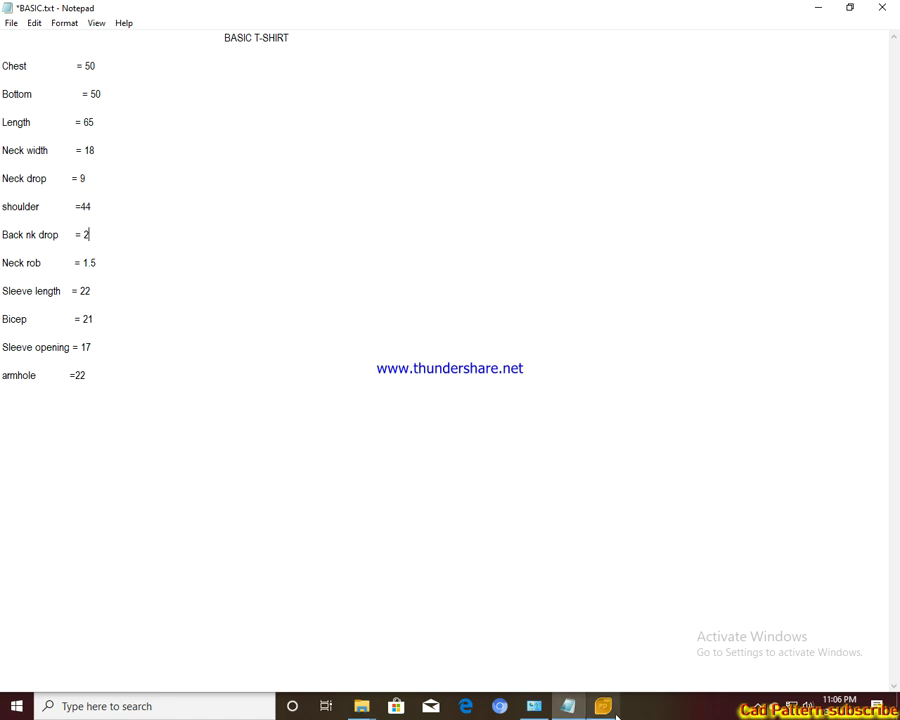
key("alt+Tab")
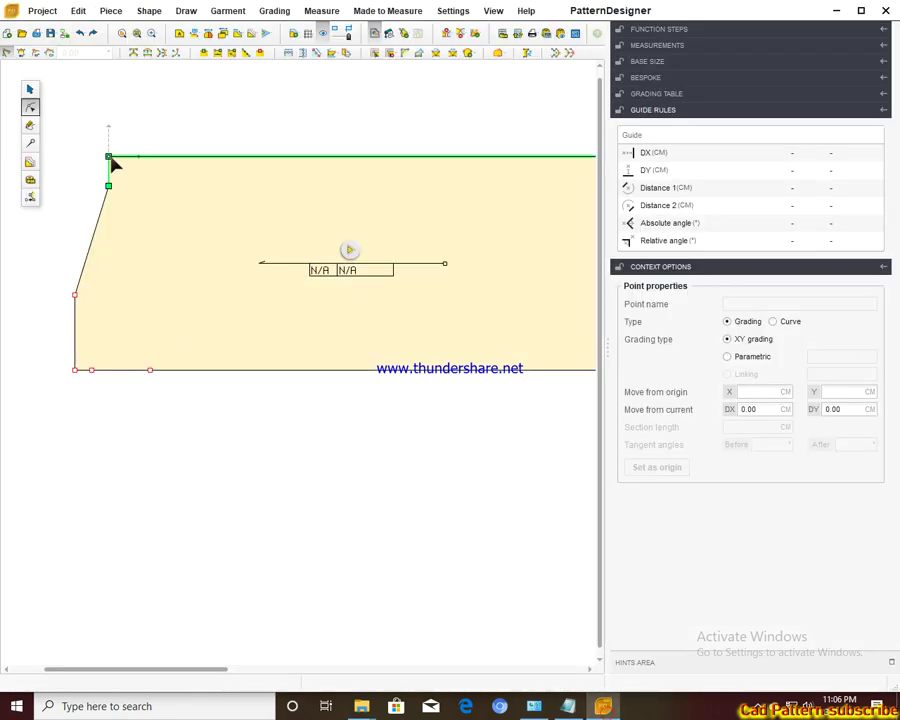
left_click(110, 158)
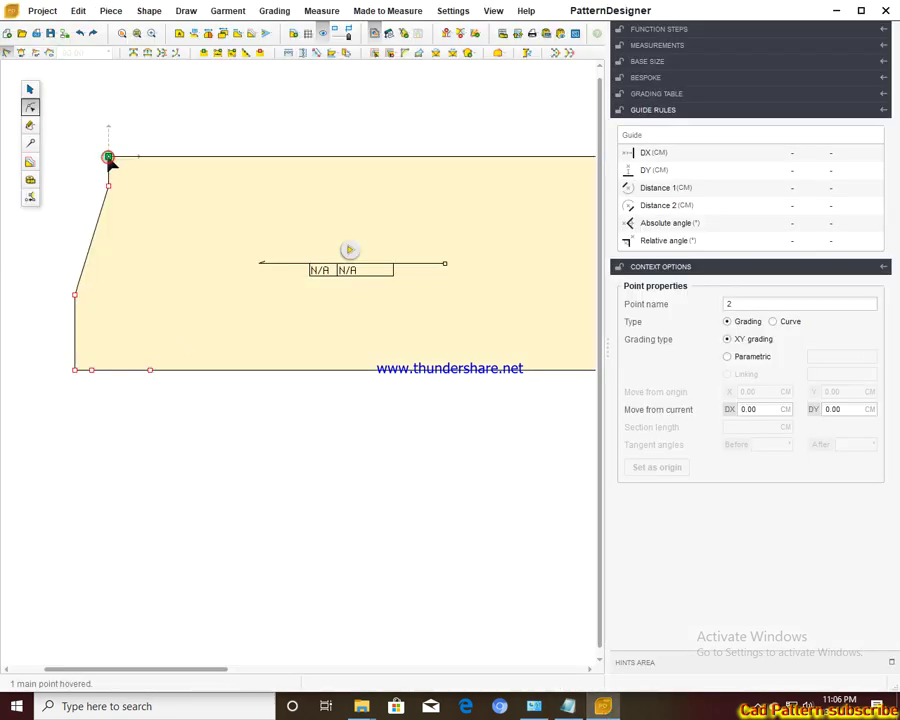
double_click(761, 411)
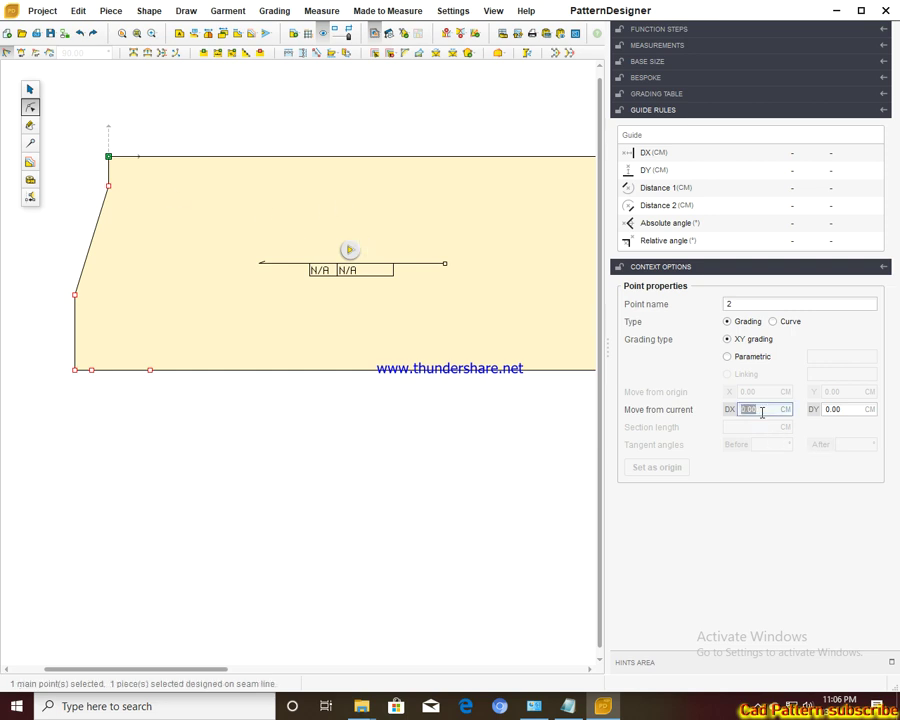
type("22")
key("Return")
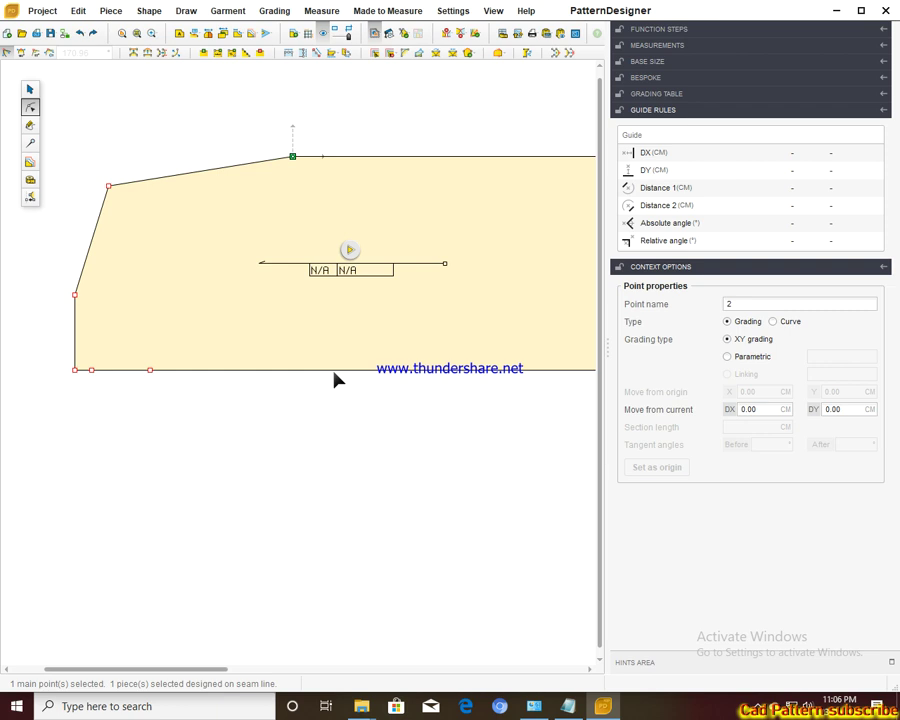
left_click(278, 98)
left_click(276, 190)
Step: Turn on Show/Hide distance on piece, revealing the 22.28 top edge and 13.60 side
left_click(227, 198)
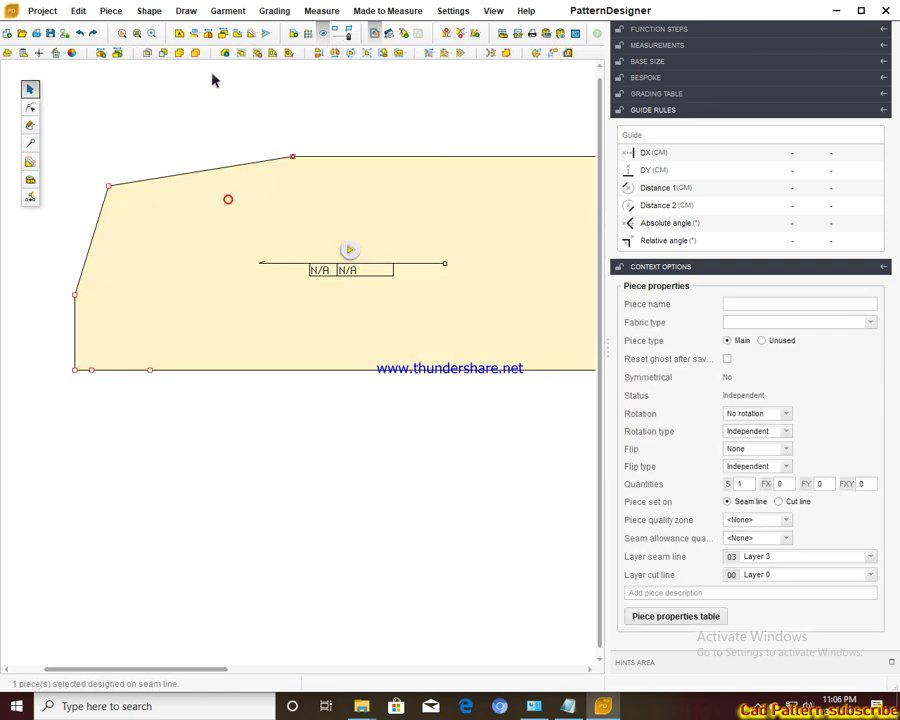
left_click(241, 40)
scroll(238, 198, "up", 2)
scroll(210, 182, "up", 2)
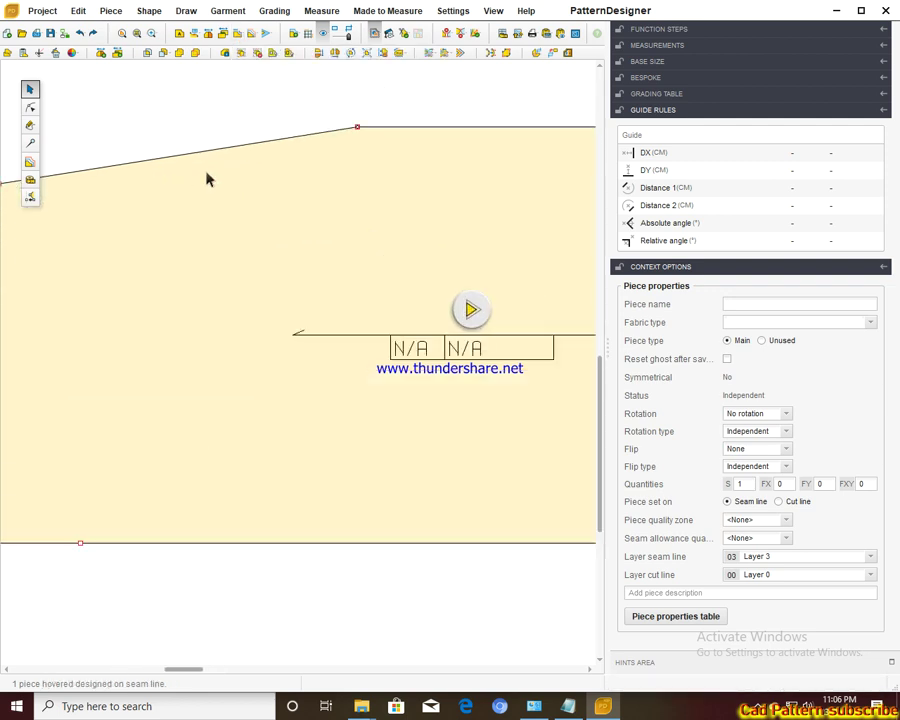
left_click(192, 217)
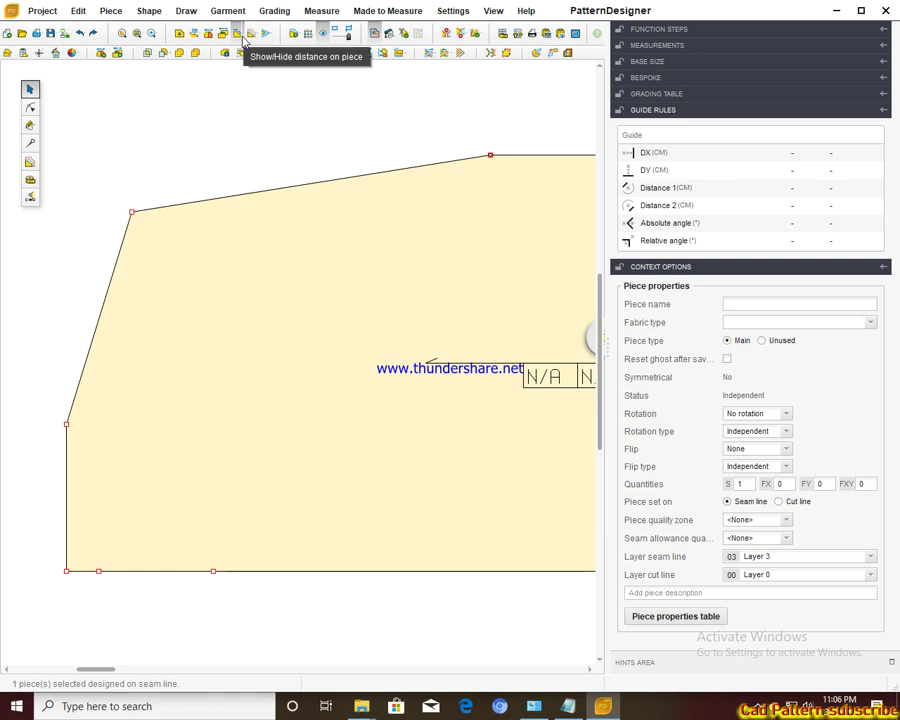
left_click(239, 34)
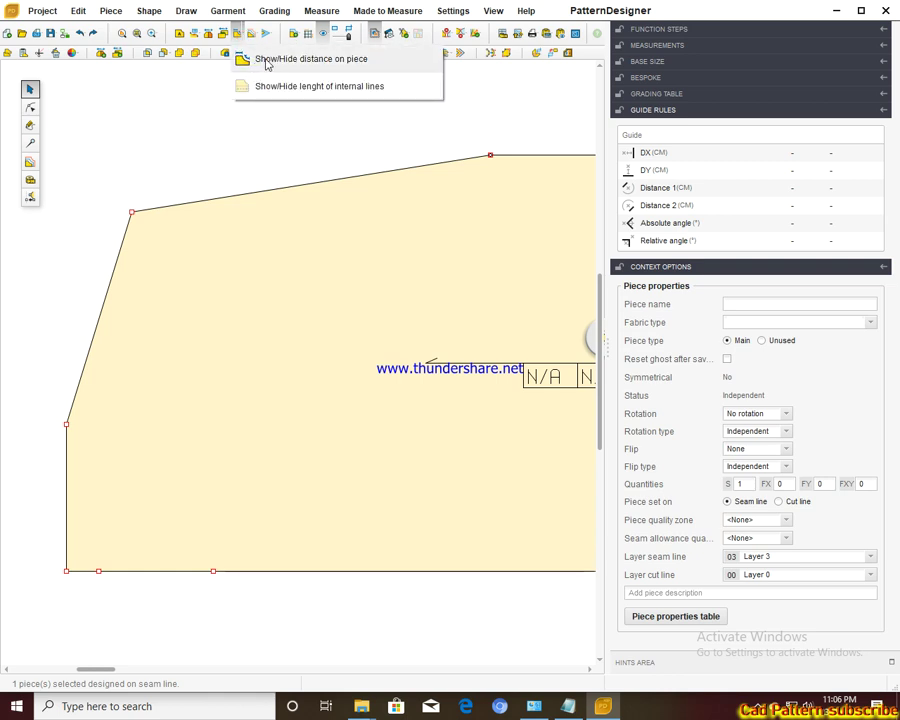
left_click(267, 62)
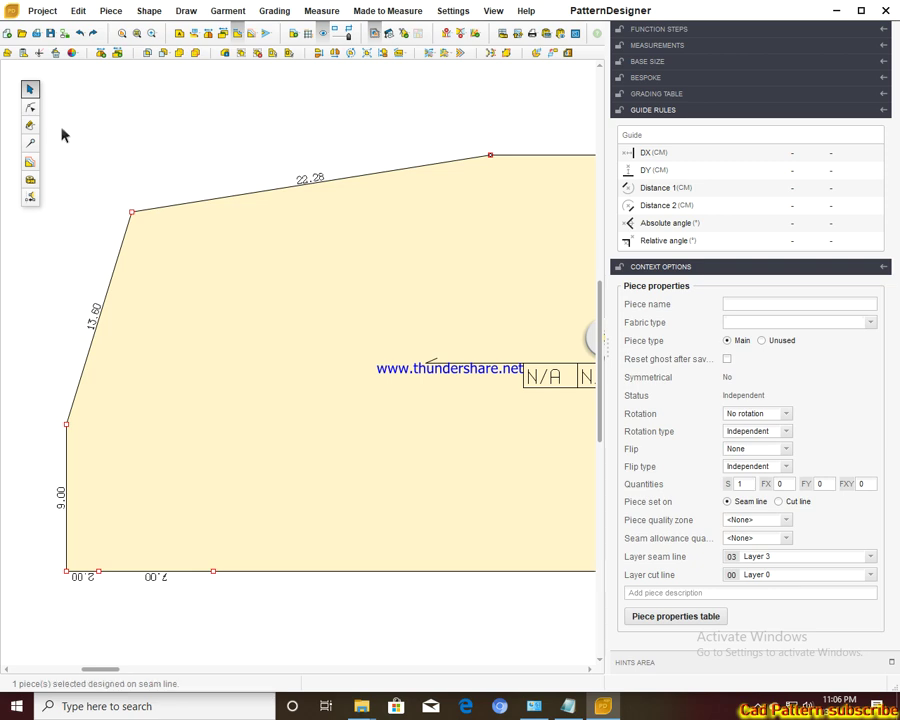
left_click(30, 107)
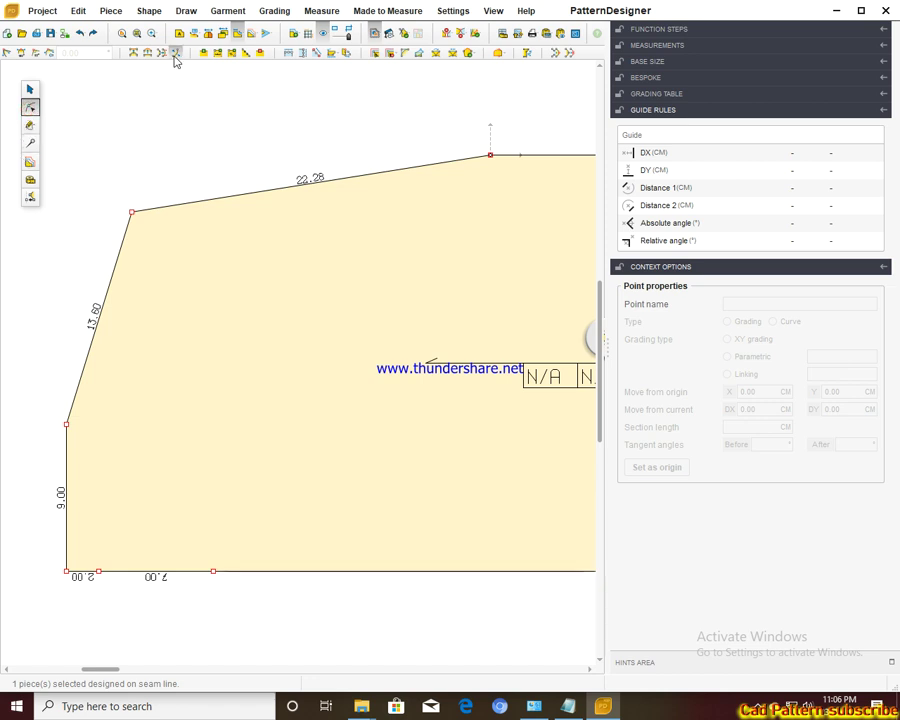
left_click(320, 182)
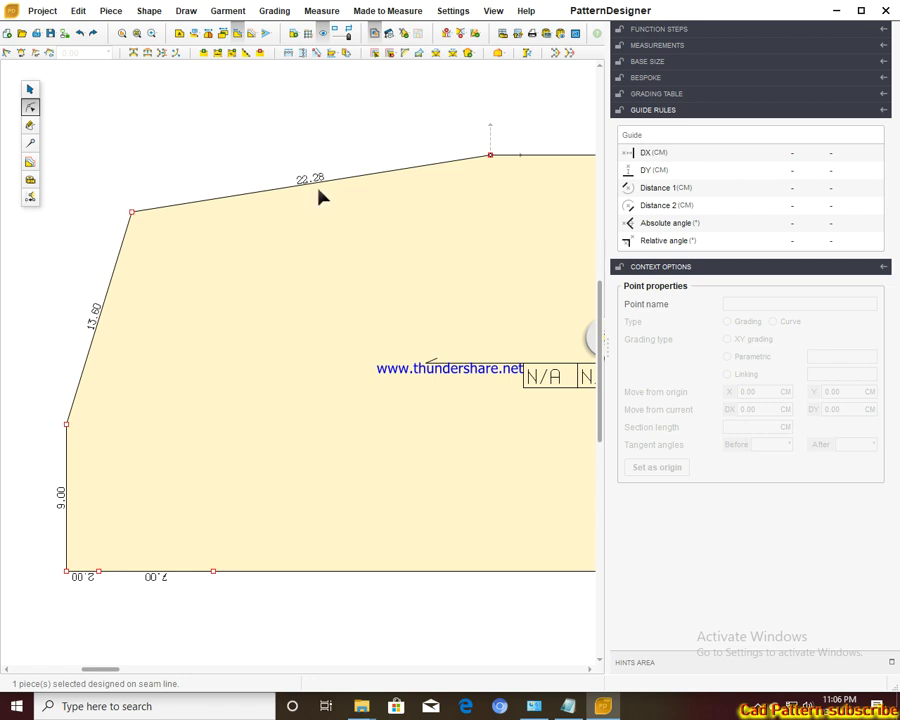
left_click(175, 52)
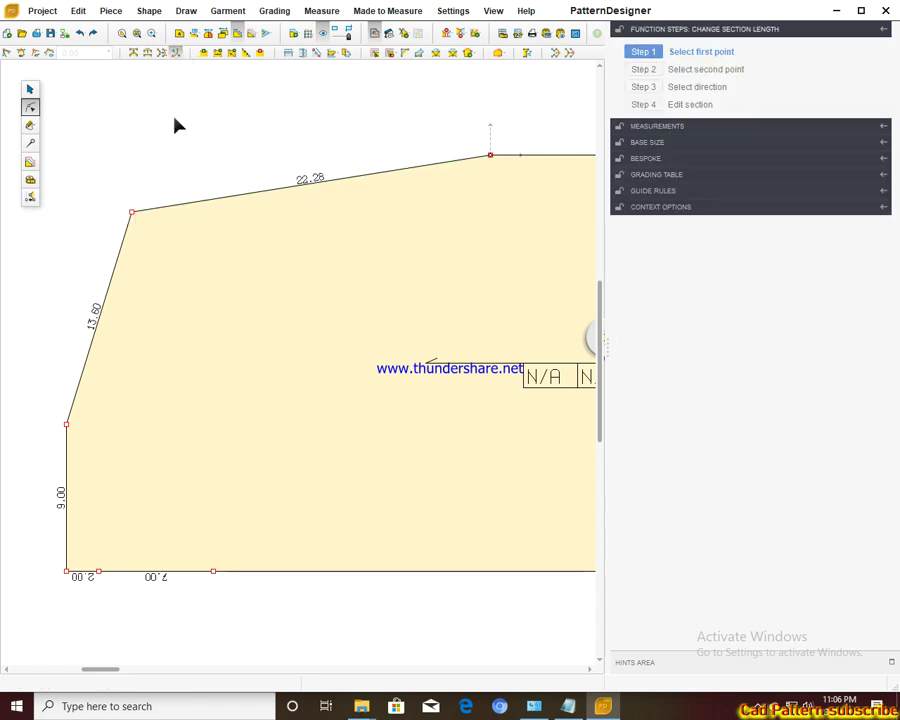
left_click(177, 54)
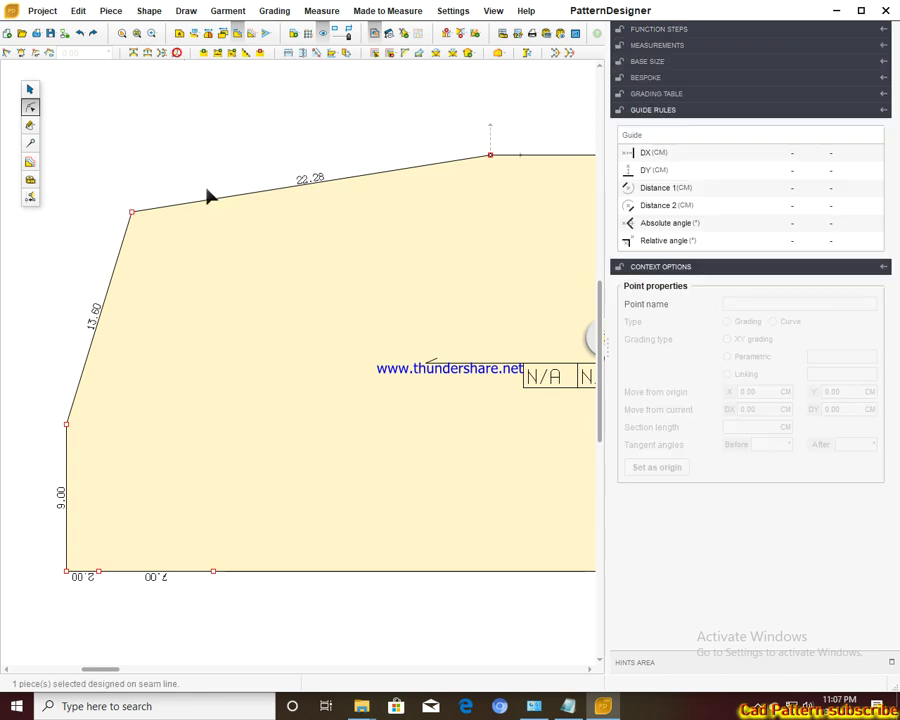
left_click(131, 212)
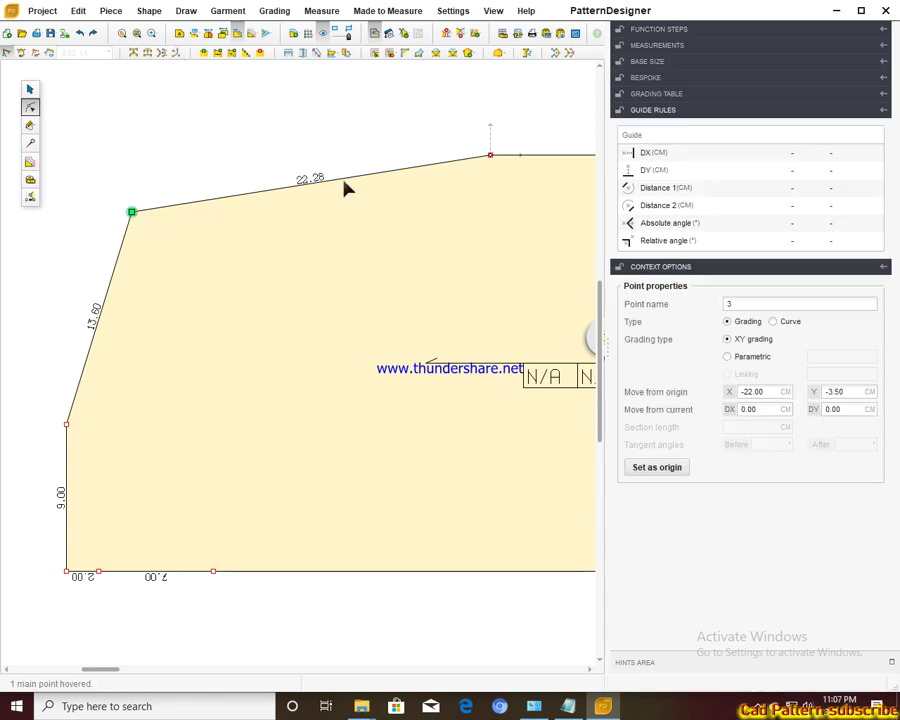
left_click(490, 156)
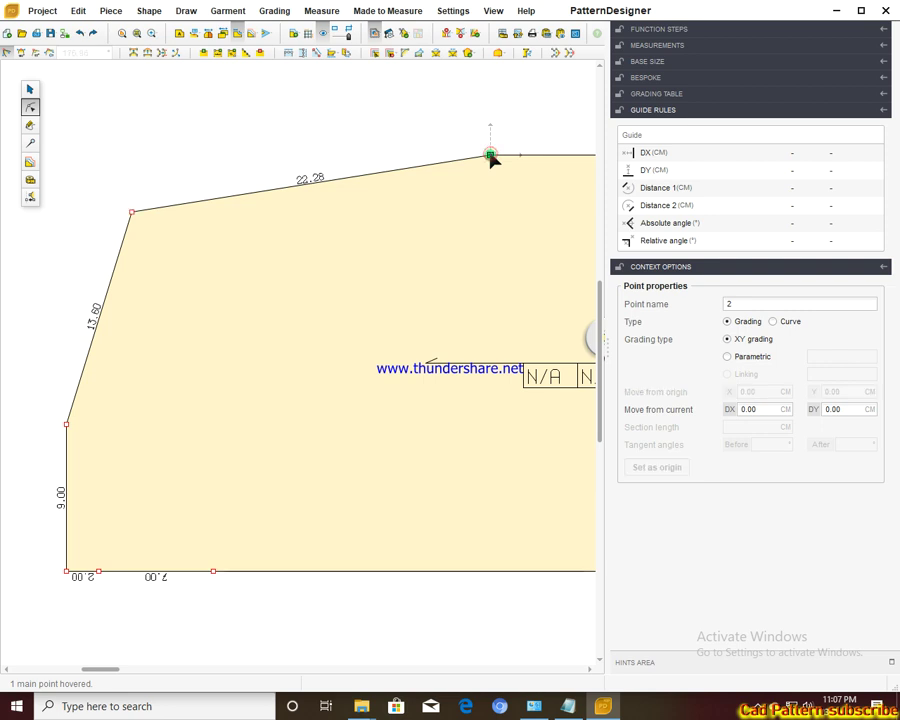
left_click(491, 156)
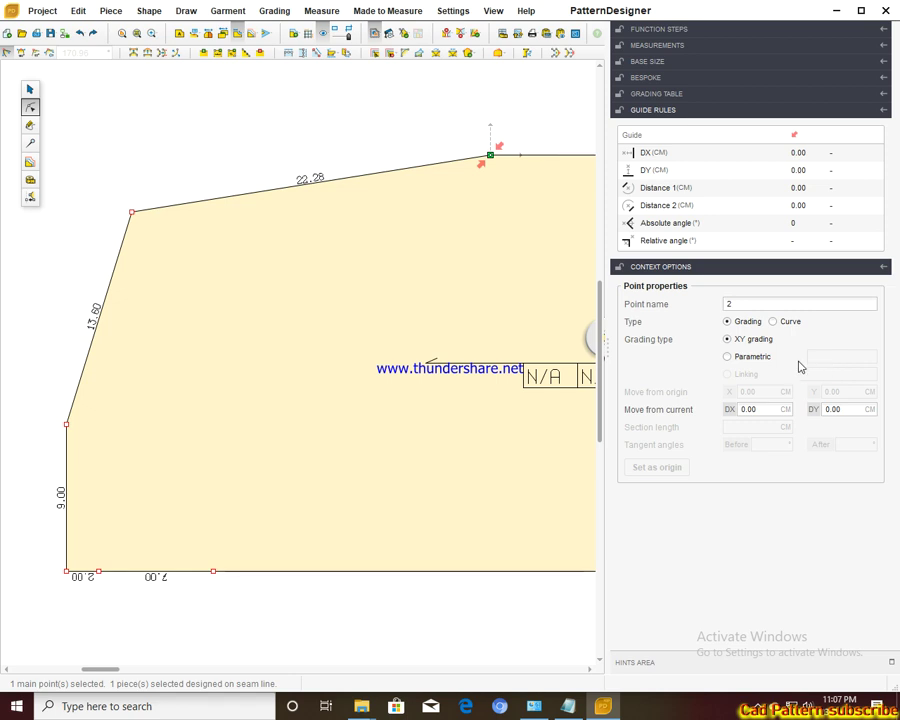
left_click(294, 188)
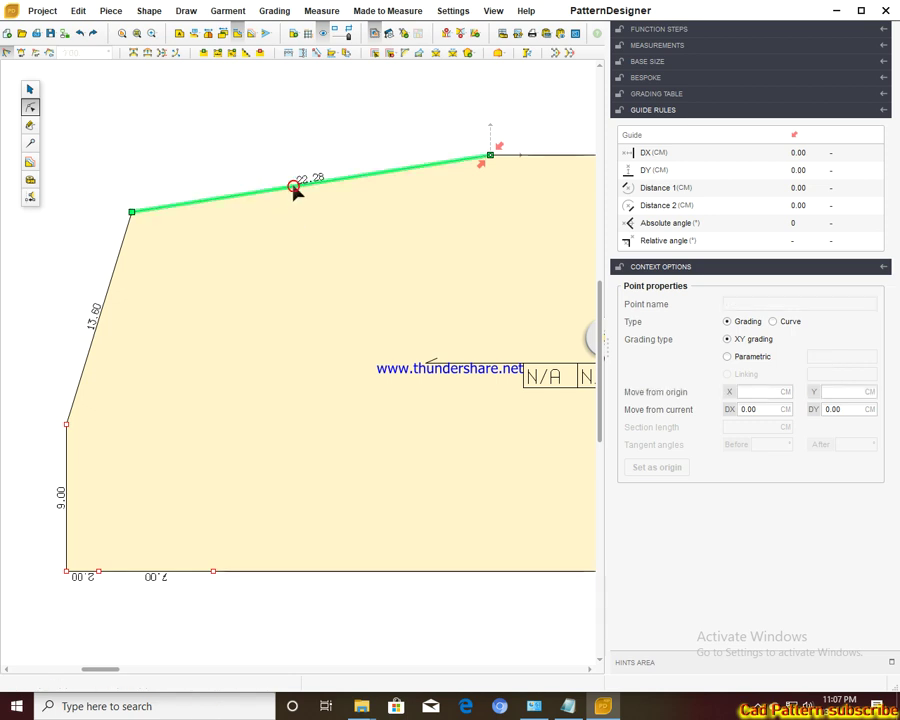
left_click(294, 188)
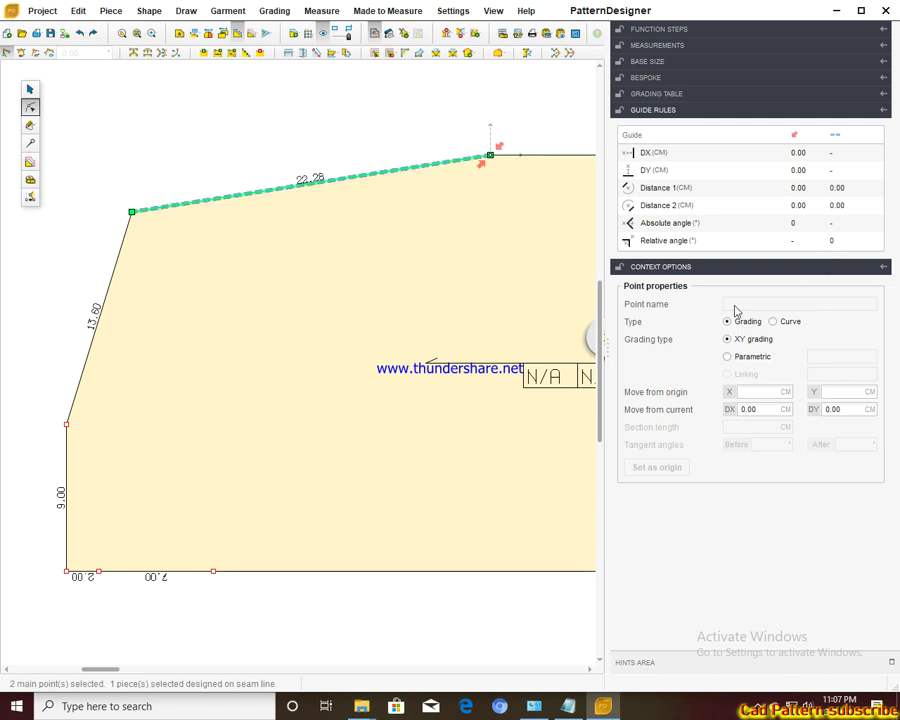
left_click(300, 193)
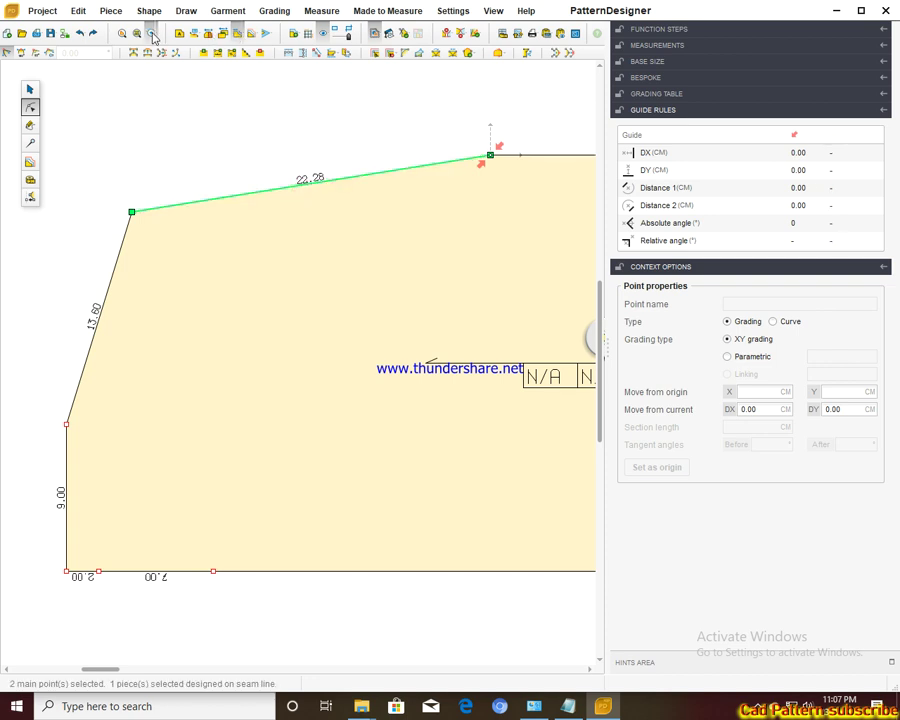
left_click(81, 34)
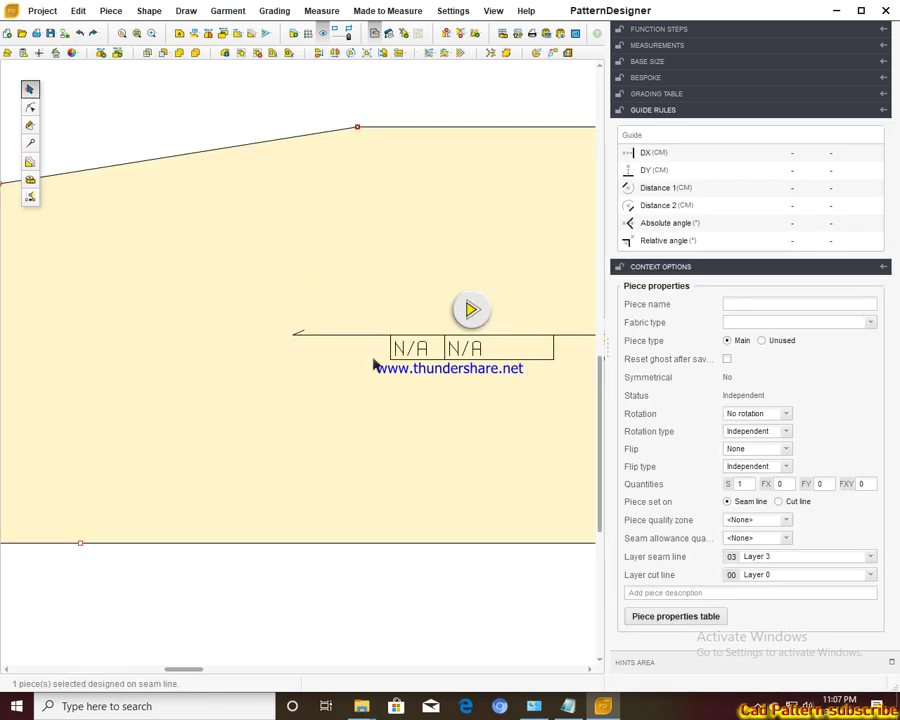
Step: Reposition the piece and redisplay its edge lengths: 22.28, 13.60, 9.00 and 2.00
scroll(378, 355, "up", 2)
scroll(362, 320, "down", 2)
scroll(300, 300, "down", 2)
left_click_drag(235, 273, 335, 278)
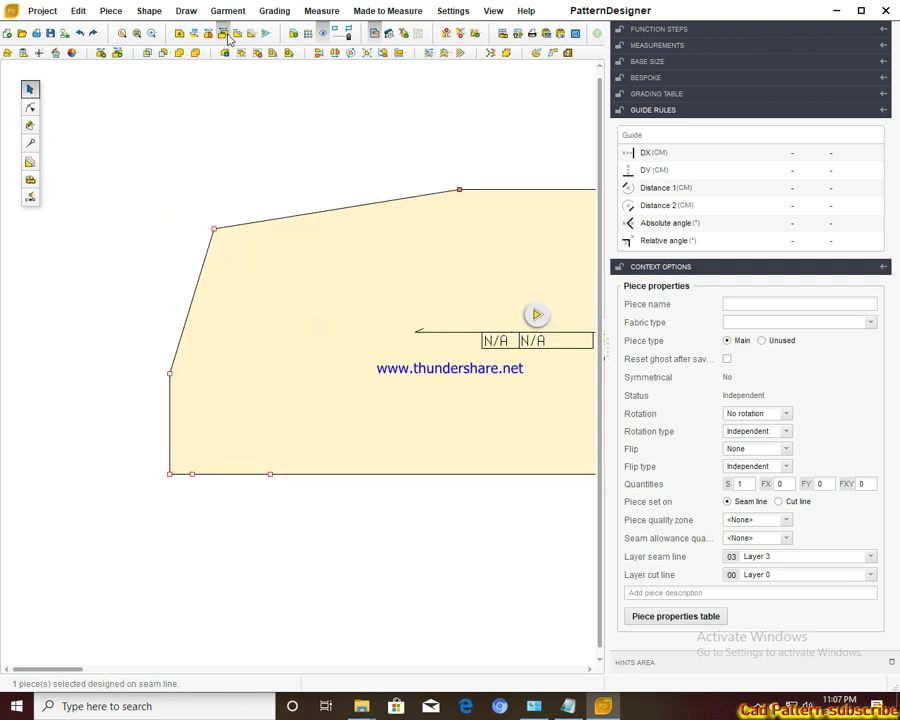
left_click(333, 236)
left_click_drag(348, 240, 278, 231)
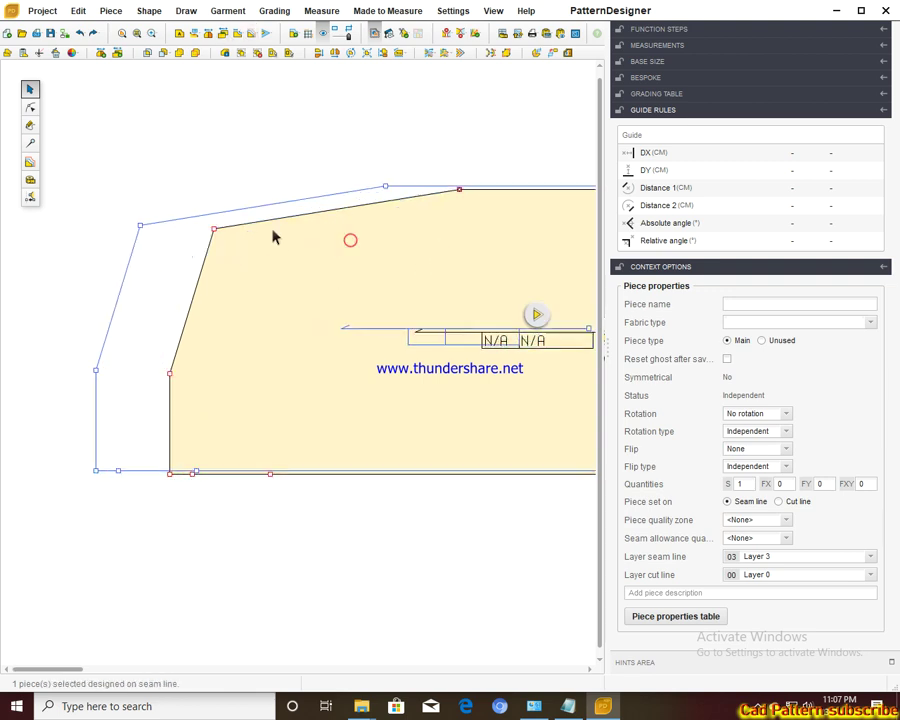
left_click(240, 37)
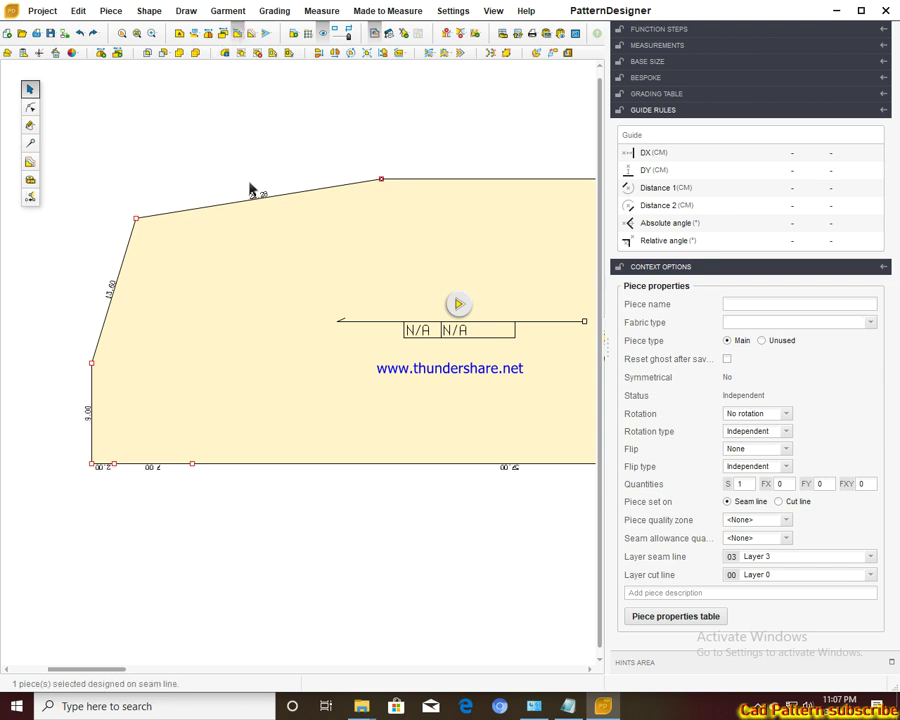
scroll(263, 198, "up", 1)
scroll(290, 212, "up", 1)
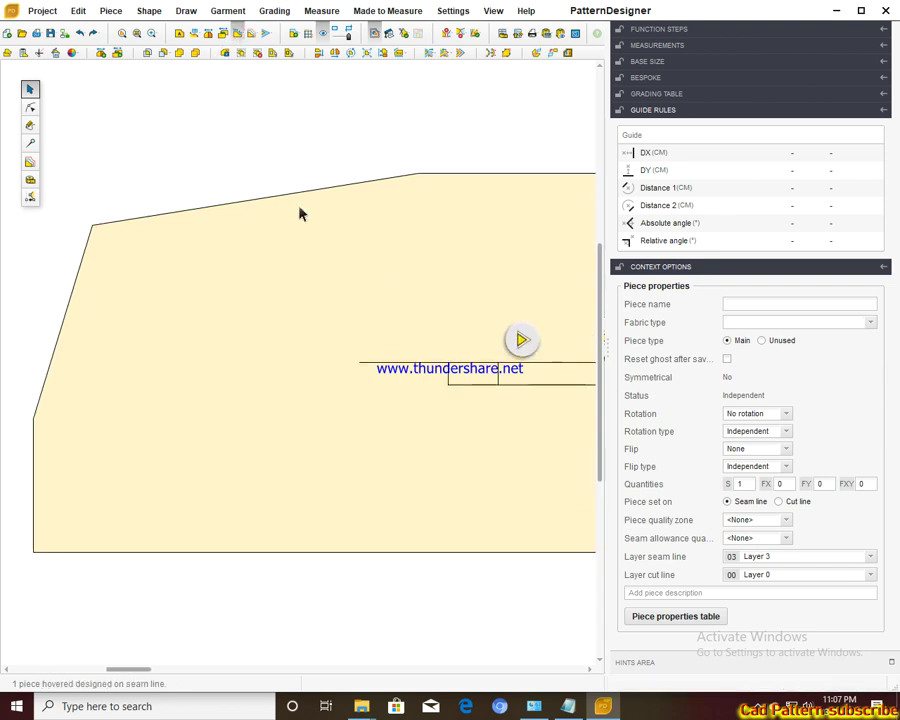
left_click(30, 107)
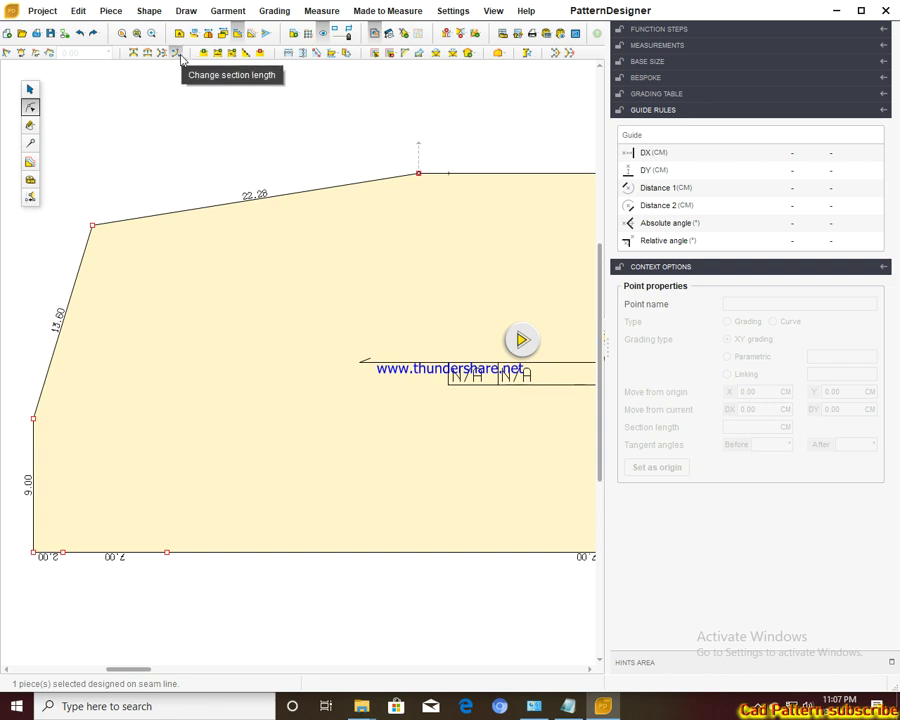
Step: Change the sloped top section's length from 22.28 to 22.00 using Last horizontal
left_click(180, 56)
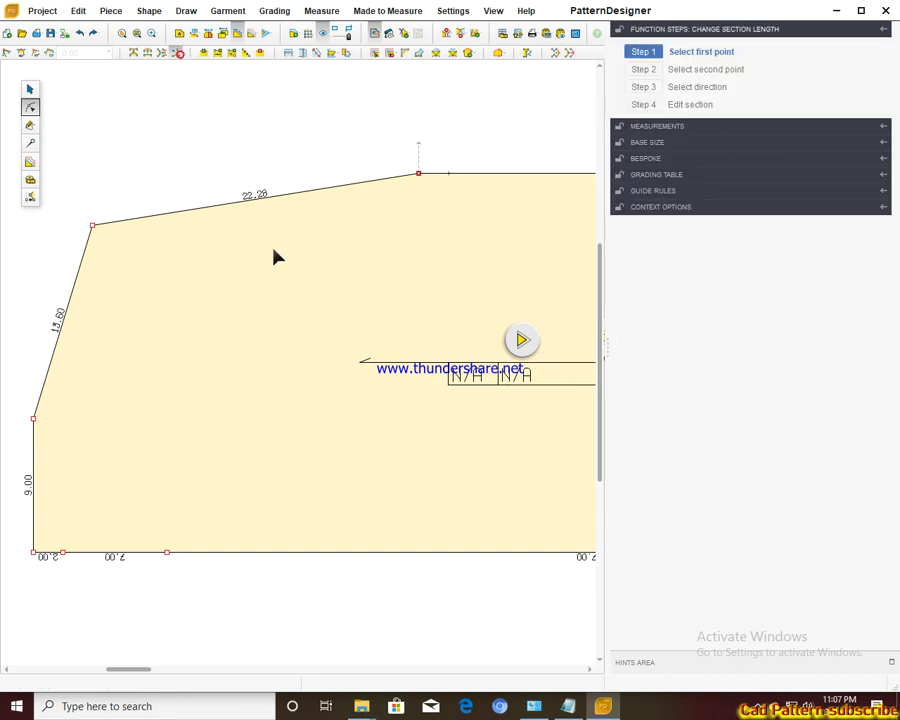
left_click(91, 226)
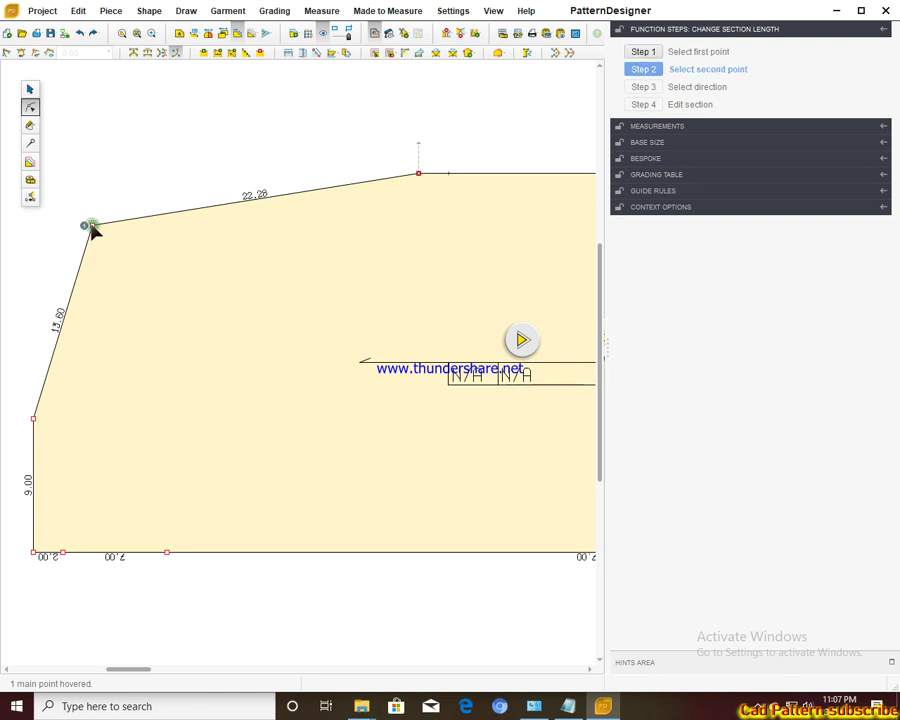
left_click(419, 175)
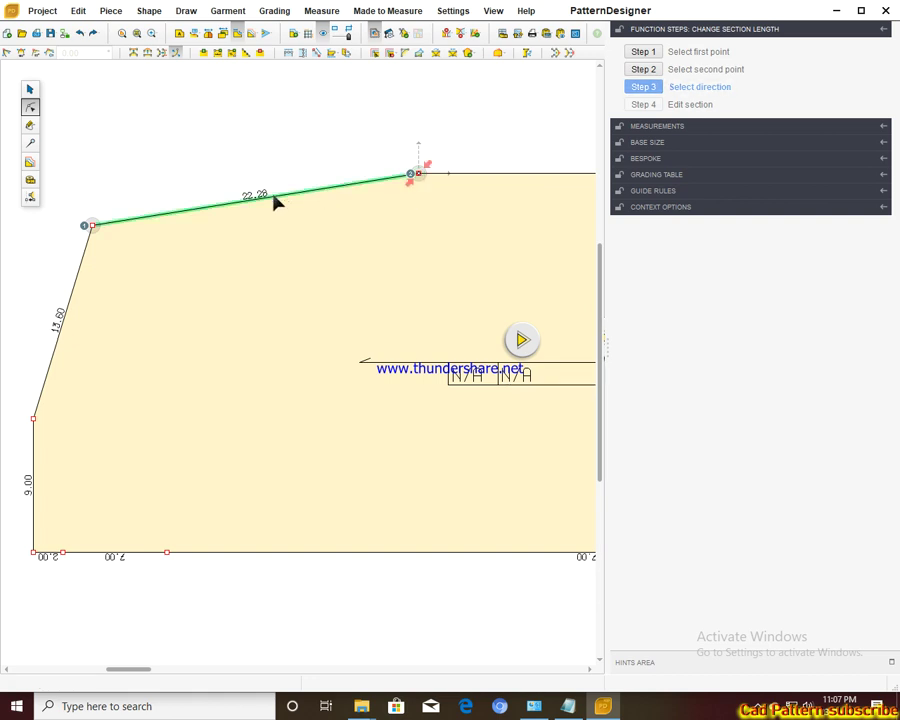
left_click(276, 201)
left_click(276, 201)
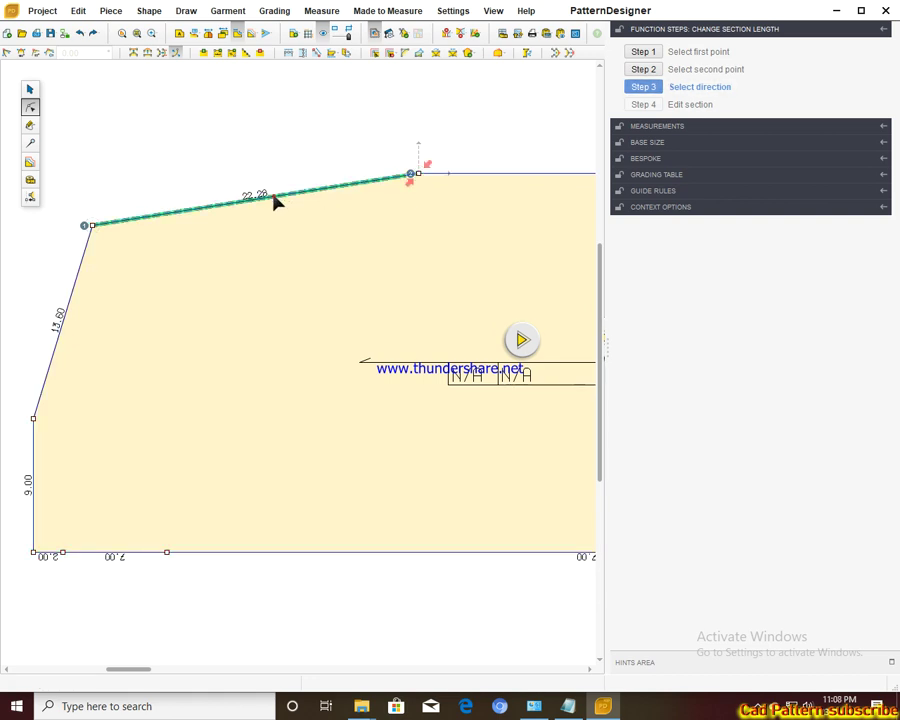
left_click(790, 139)
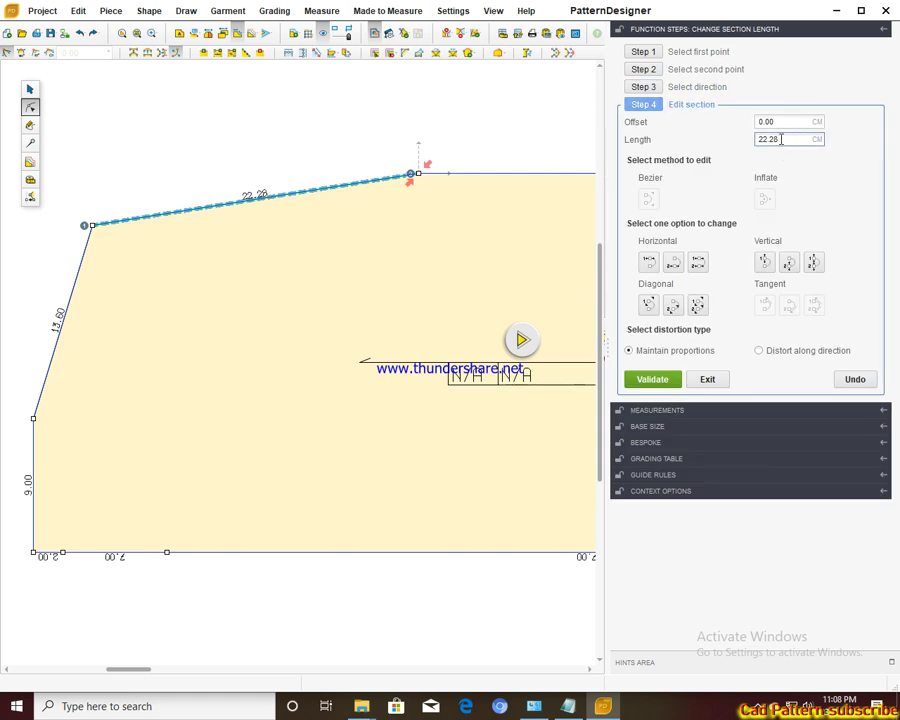
double_click(795, 140)
left_click(786, 139)
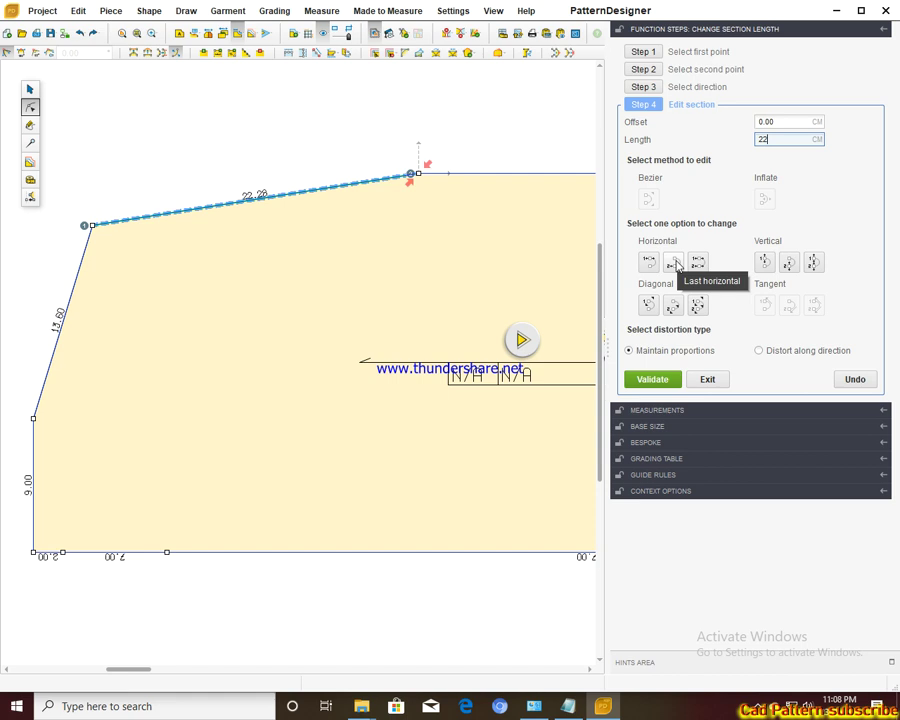
left_click(676, 264)
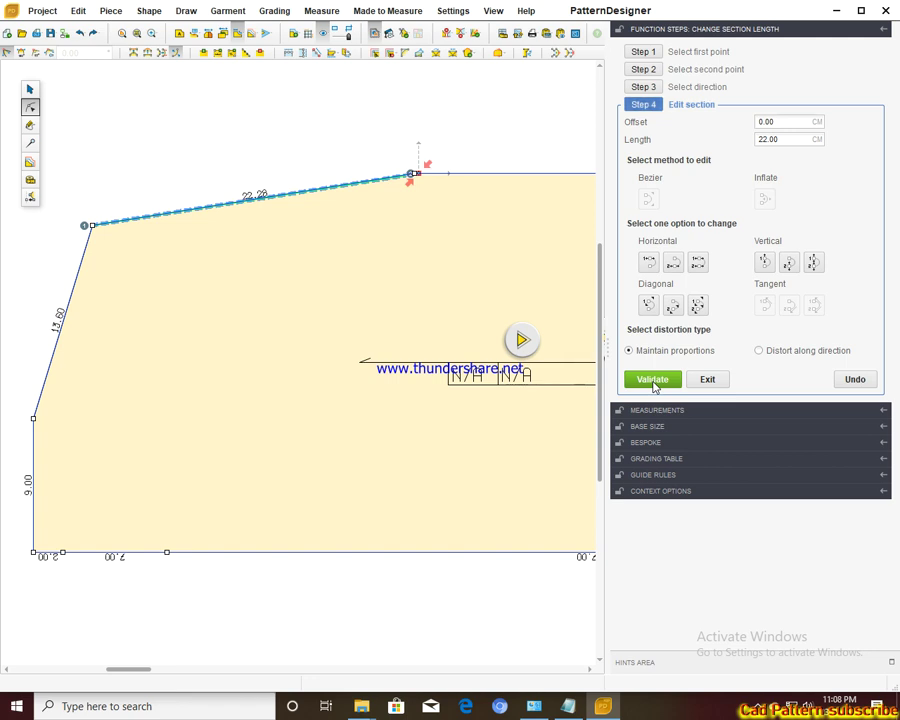
left_click(653, 380)
left_click(325, 218)
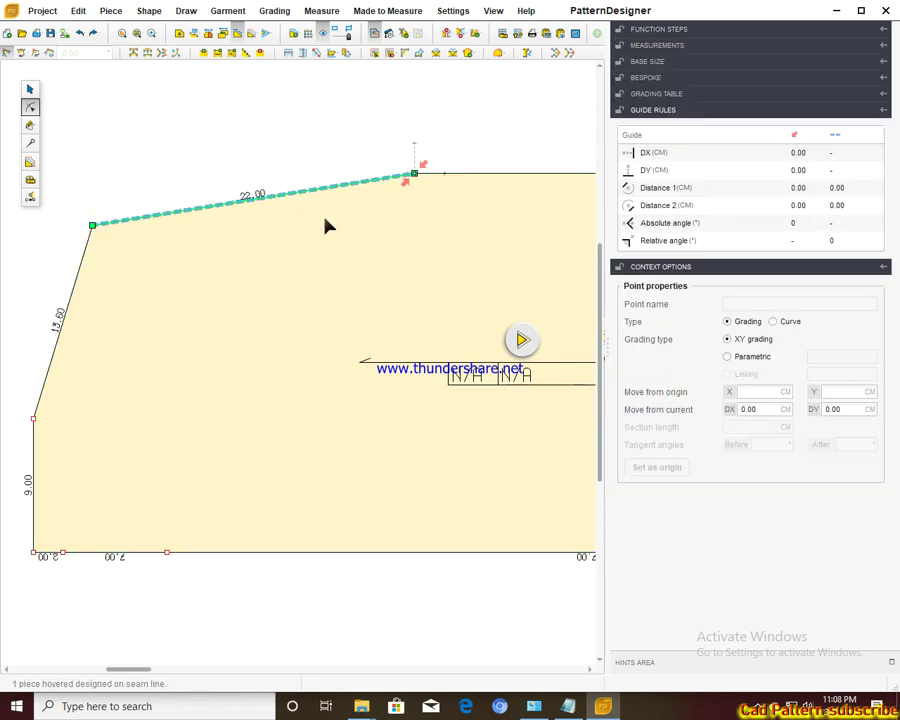
left_click(30, 89)
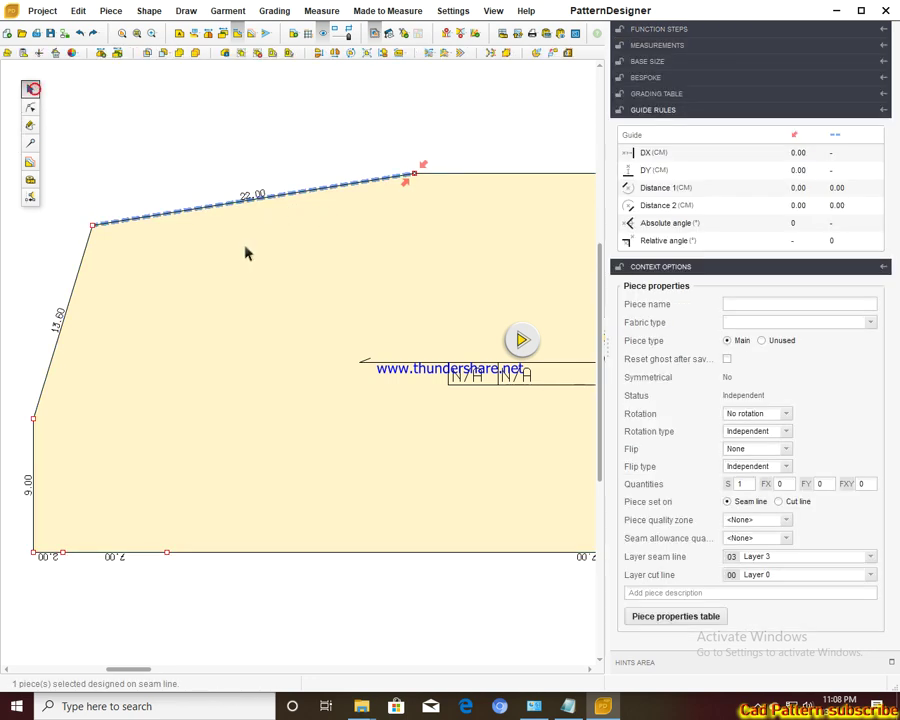
Step: Turn the sloped top line into a curve and drag it down into a deep scoop
scroll(370, 279, "up", 1)
scroll(370, 279, "down", 1)
scroll(327, 246, "down", 1)
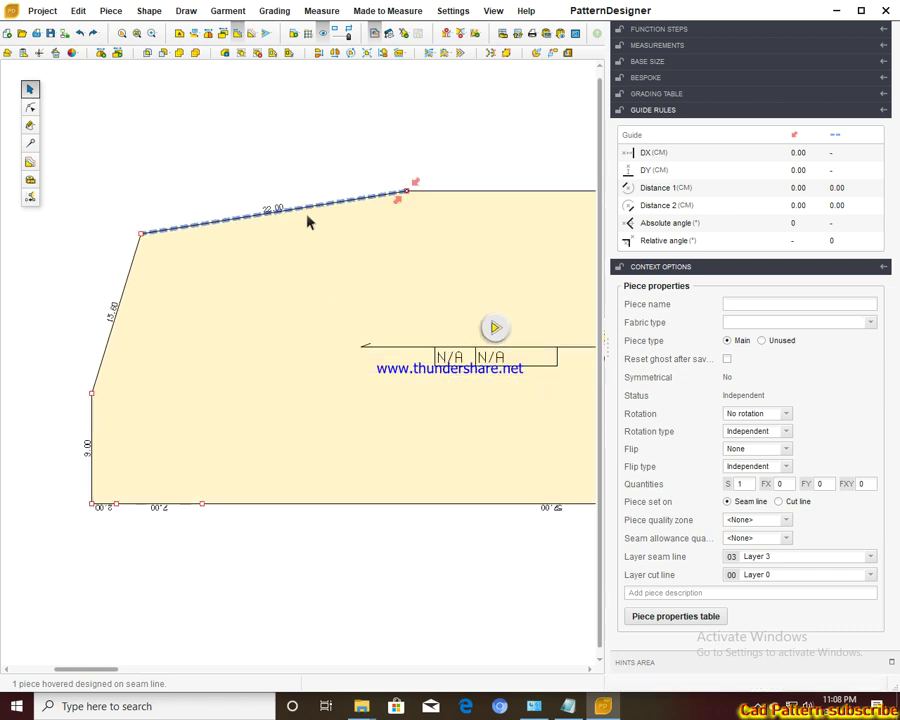
left_click(227, 219)
scroll(332, 236, "up", 1)
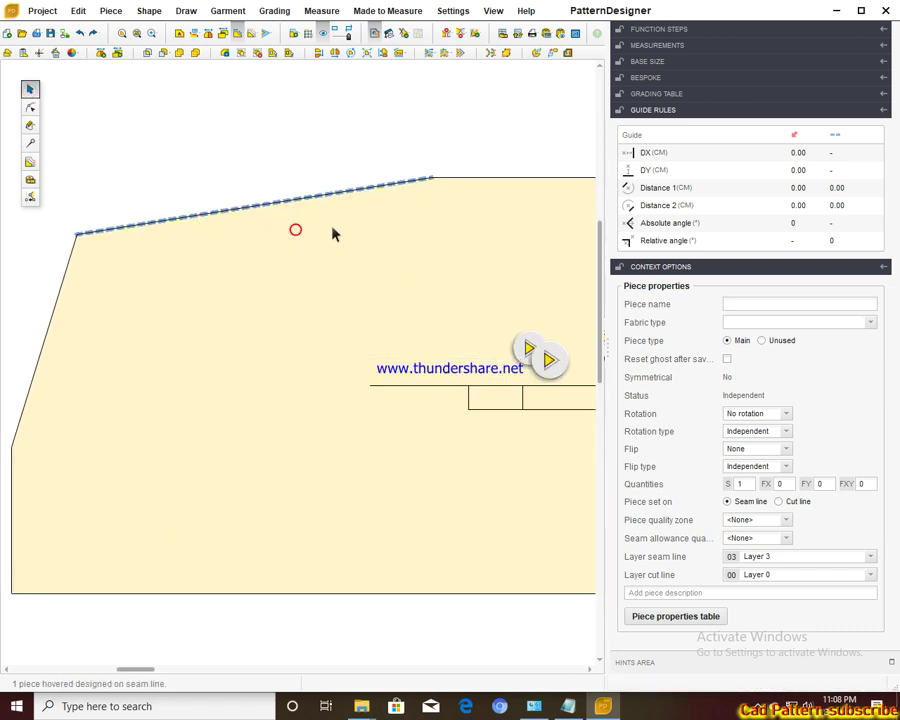
left_click(29, 107)
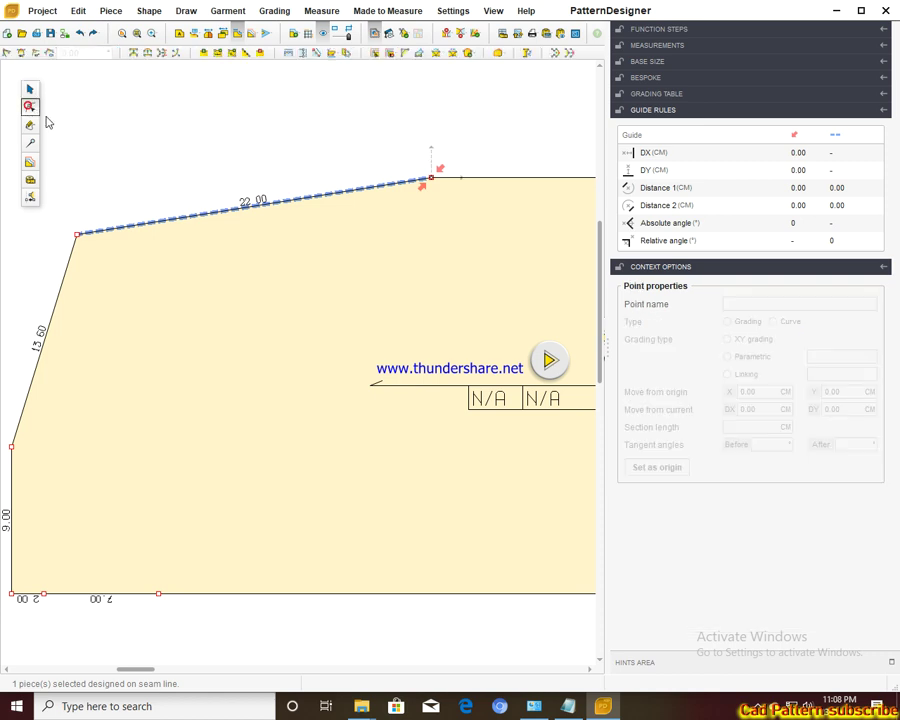
left_click(292, 202)
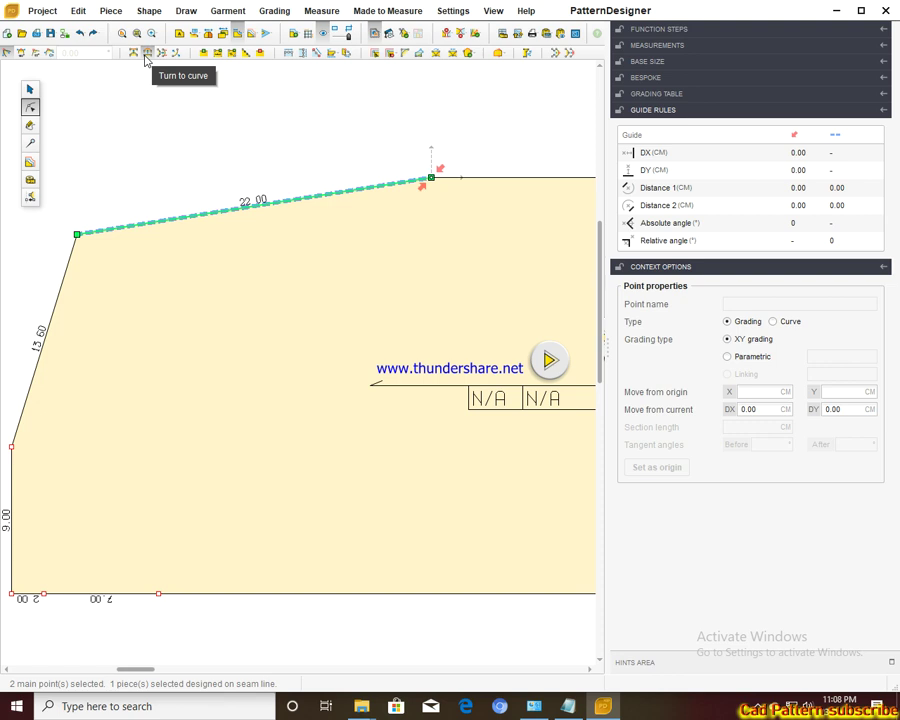
left_click(146, 54)
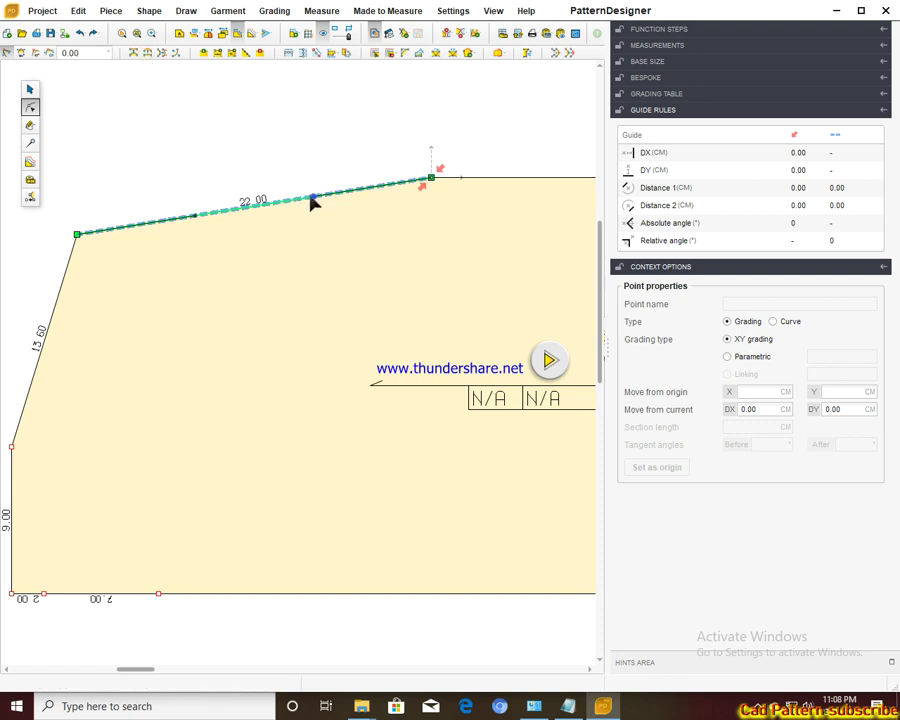
left_click_drag(314, 199, 406, 312)
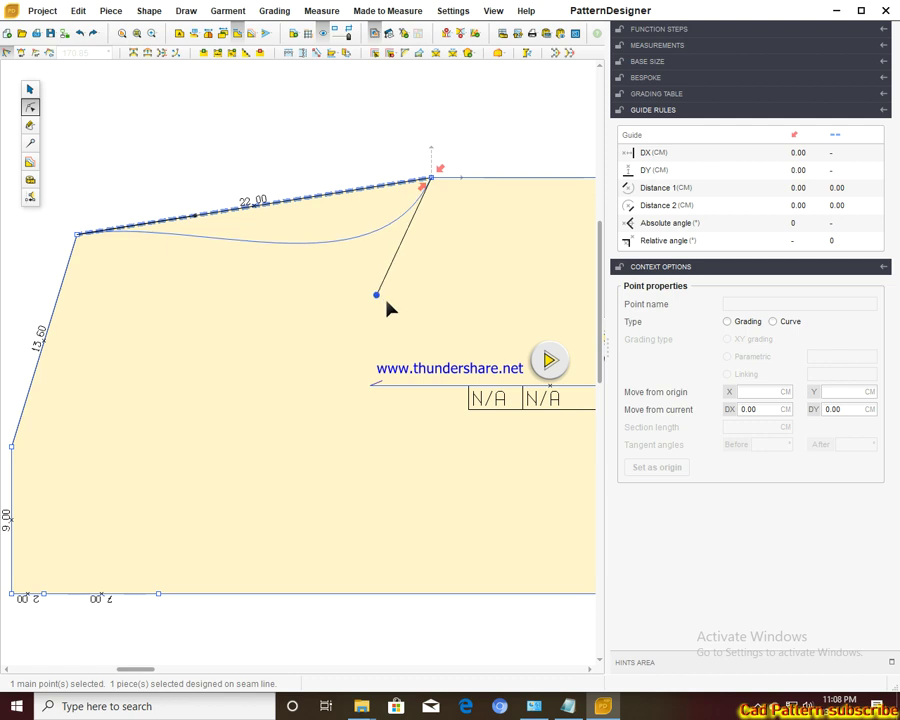
Step: Adjust the tangents at both ends to smooth the neckline curve
left_click(77, 235)
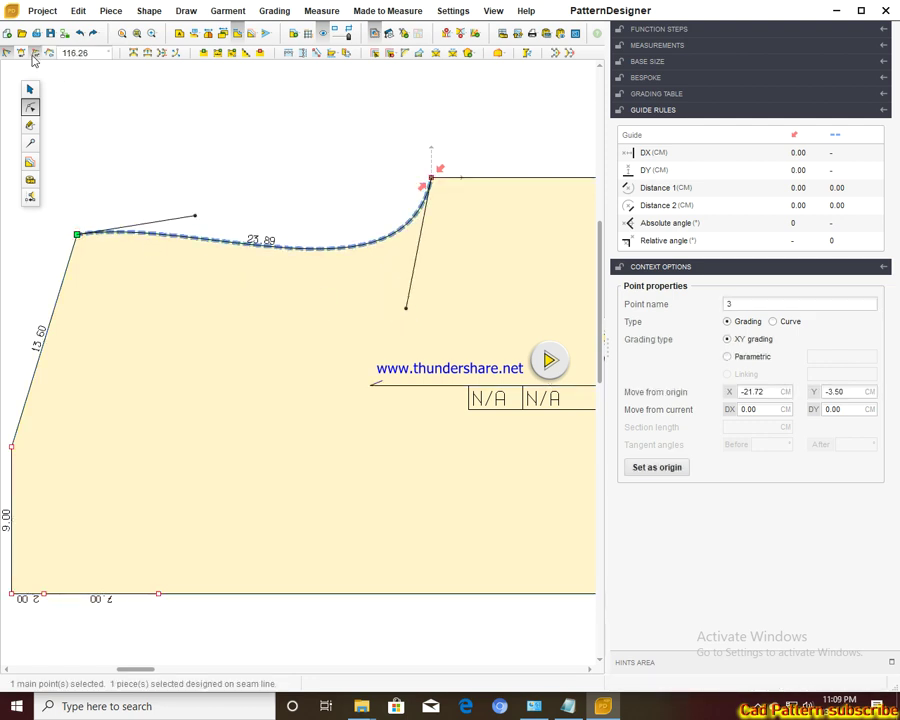
left_click(33, 55)
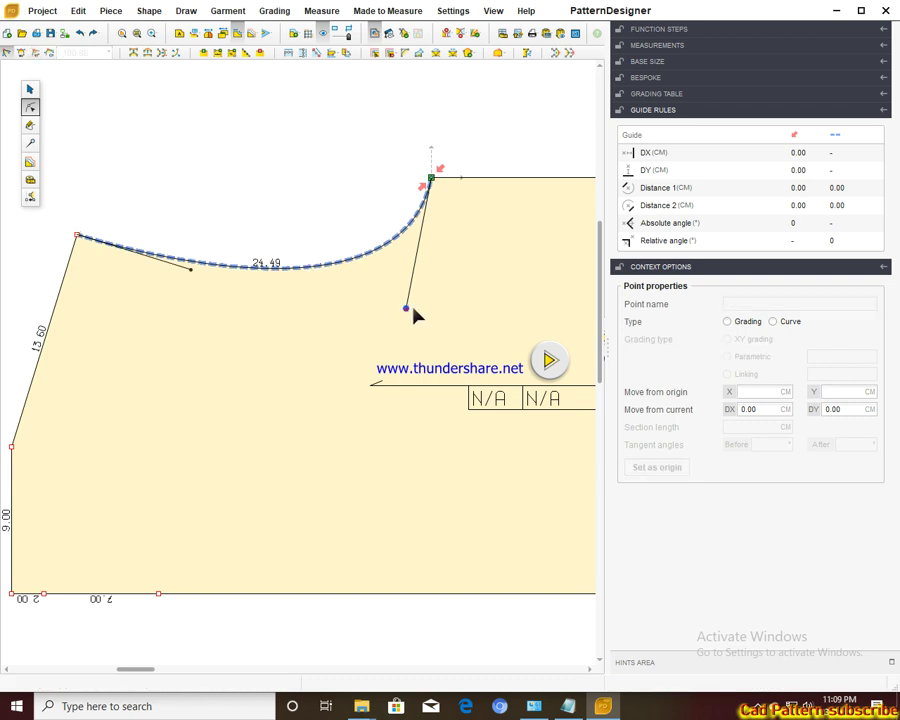
left_click_drag(406, 310, 422, 310)
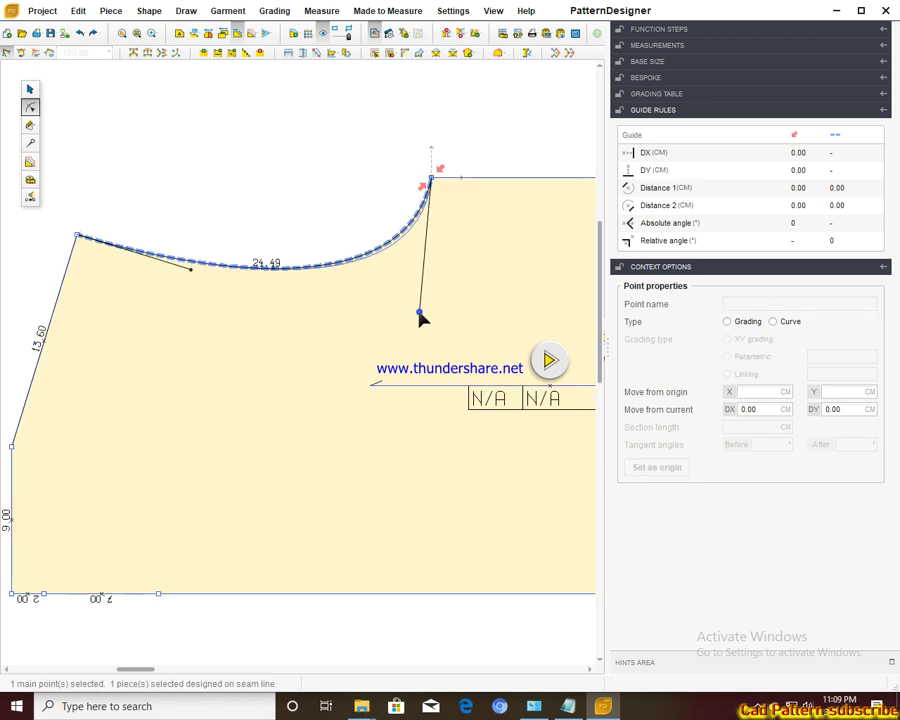
left_click(320, 215)
Step: Move the whole piece up and left on the canvas
scroll(500, 289, "down", 1)
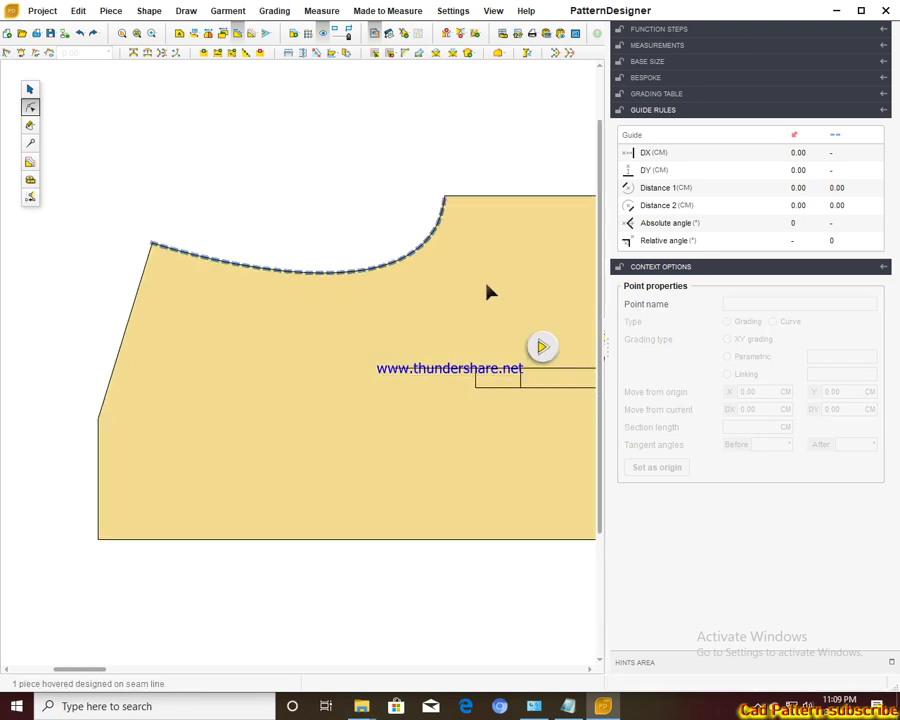
scroll(488, 289, "down", 1)
scroll(492, 290, "up", 1)
scroll(492, 291, "down", 1)
scroll(488, 300, "down", 1)
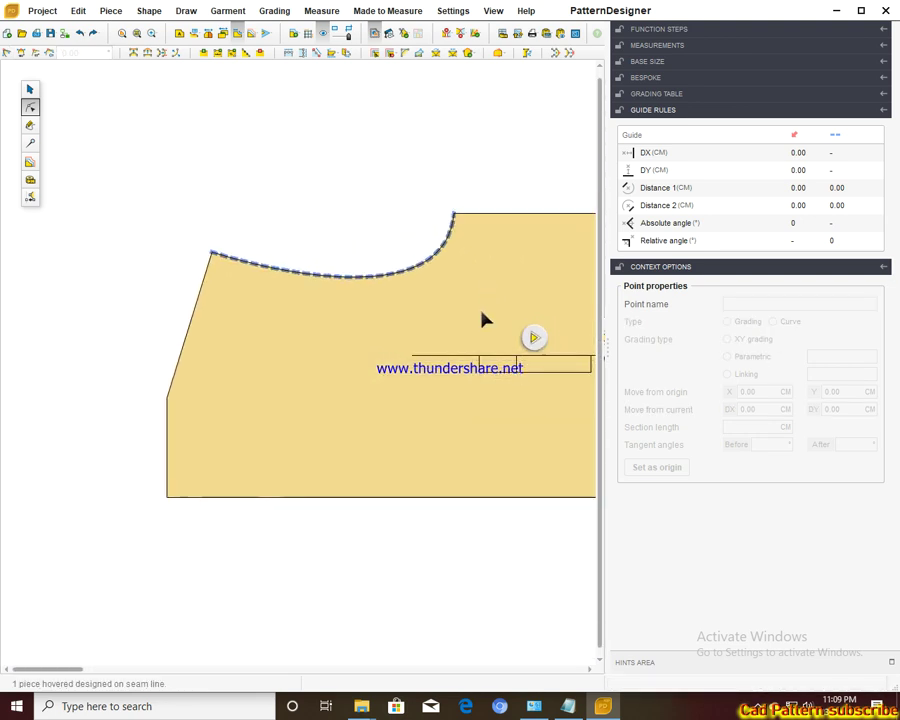
left_click(30, 89)
left_click_drag(452, 321, 338, 252)
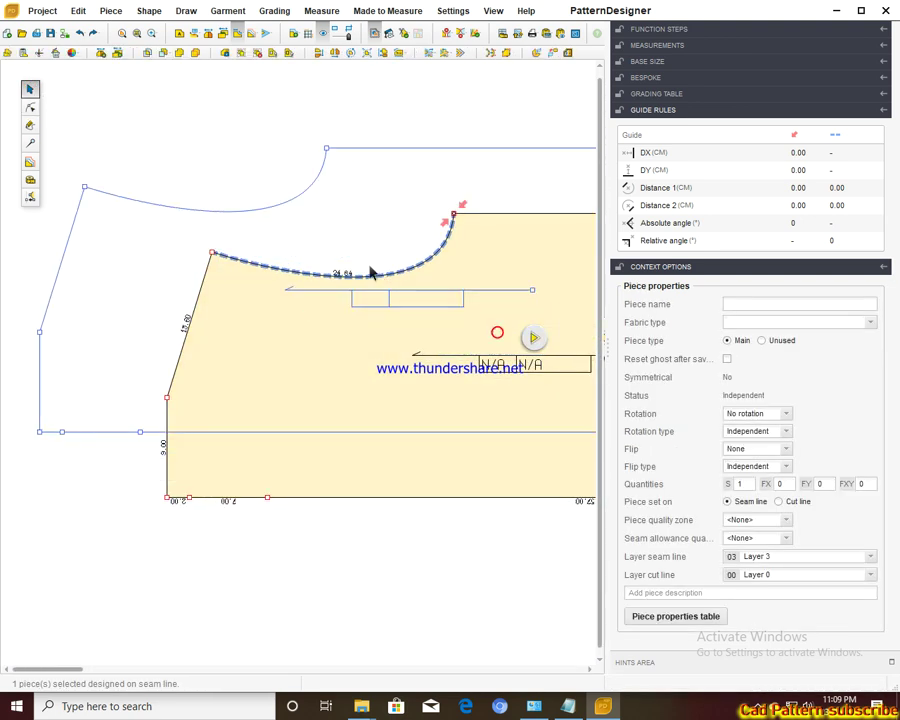
Step: Drag the bottom-left corner inward so the lower side edge slants, measuring 9.22
left_click(30, 108)
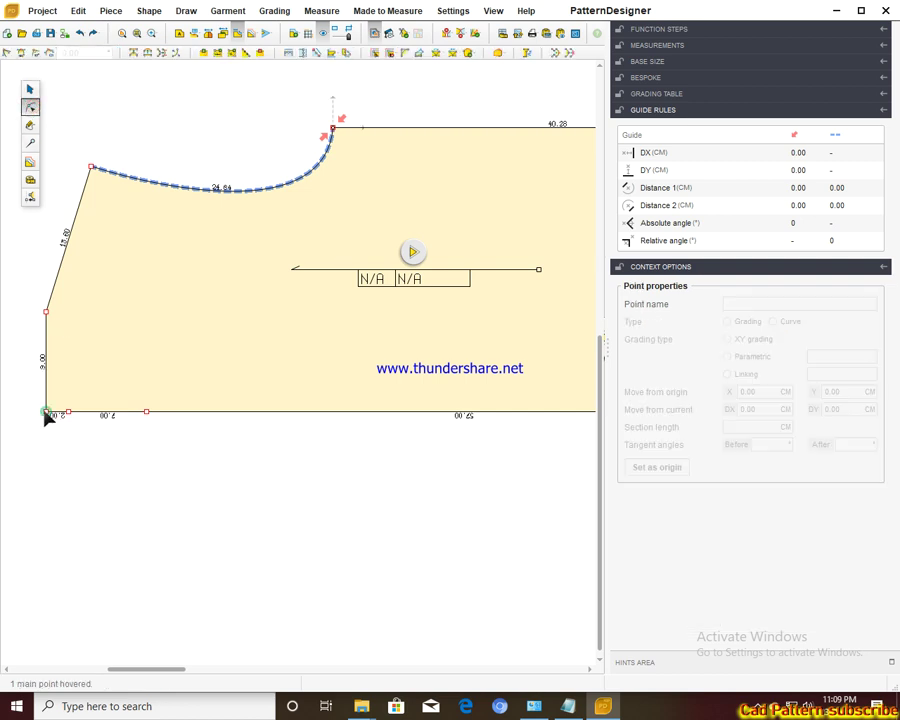
left_click_drag(46, 413, 72, 396)
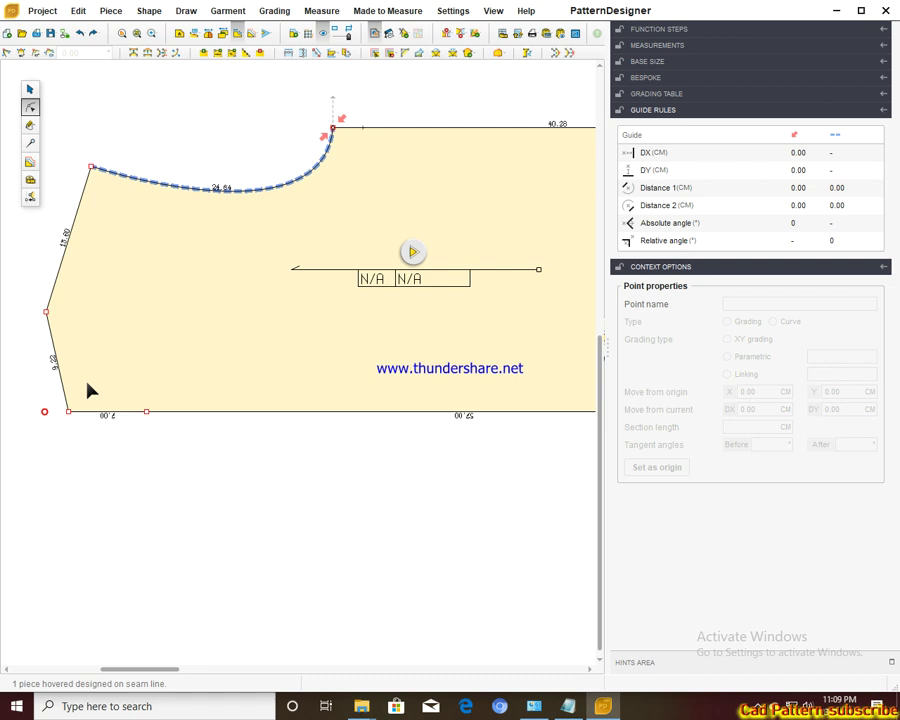
scroll(90, 390, "up", 1)
left_click(53, 380)
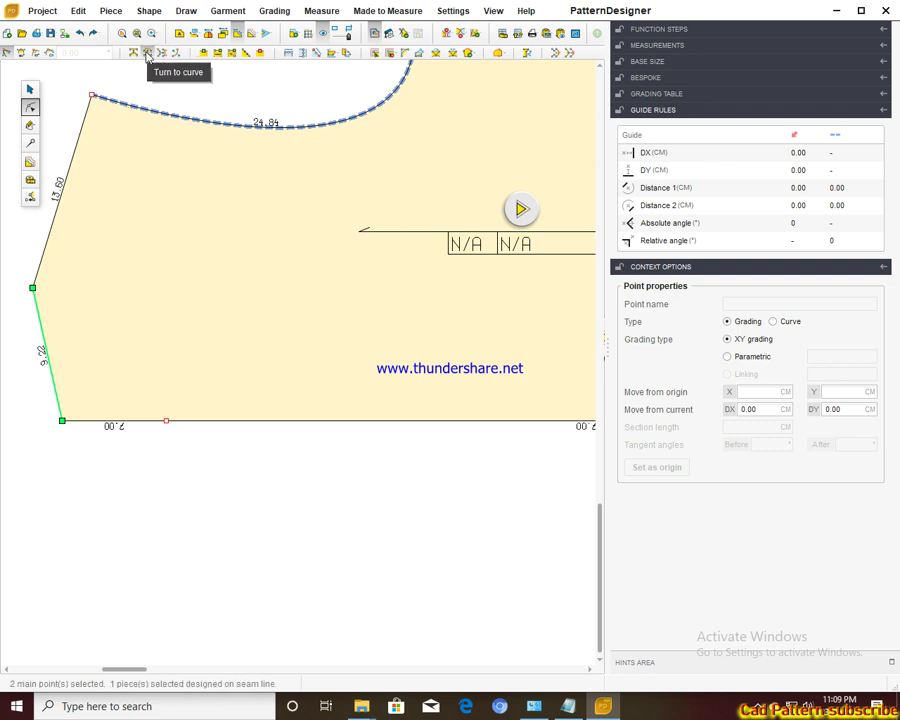
Step: Curve the lower-left side edge inward from the bottom corner origin, making it 9.43
left_click(147, 53)
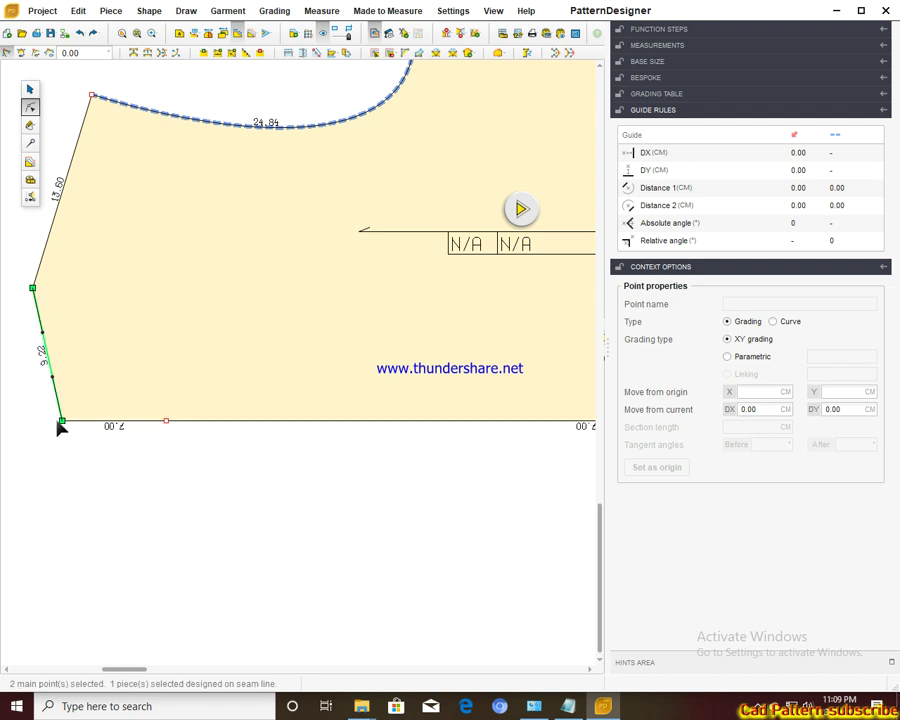
left_click(61, 421)
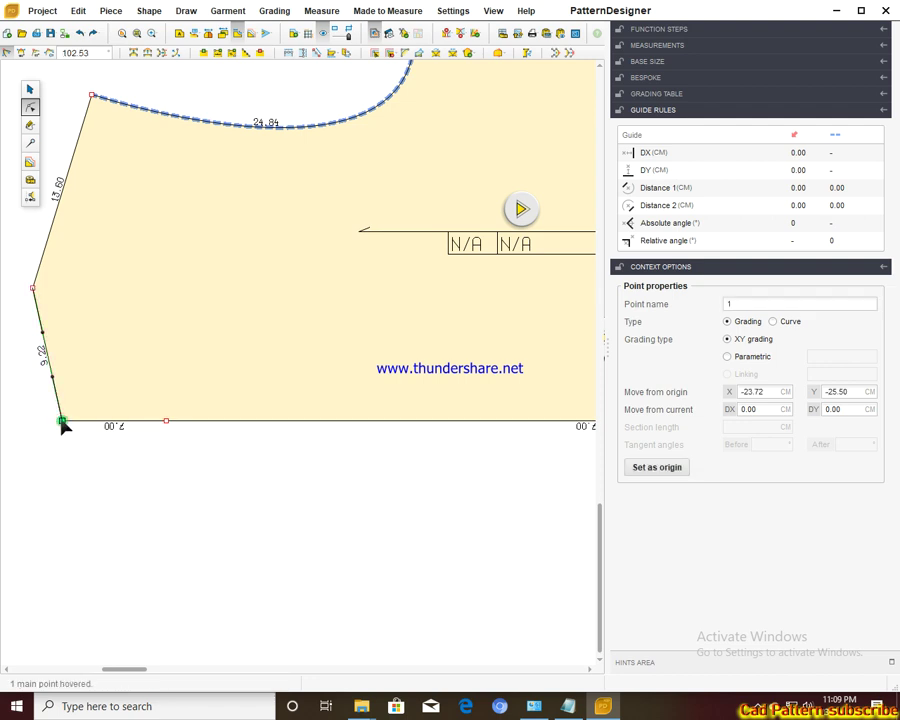
left_click(654, 468)
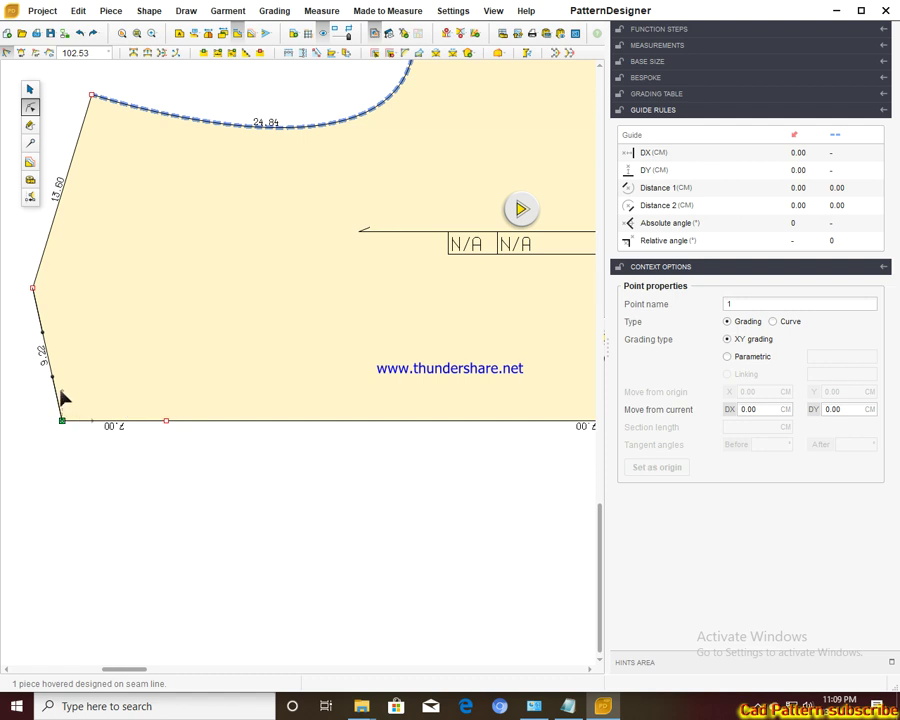
mouse_move(53, 378)
left_mouse_down()
mouse_move(62, 369)
mouse_move(42, 340)
mouse_move(56, 325)
left_mouse_up()
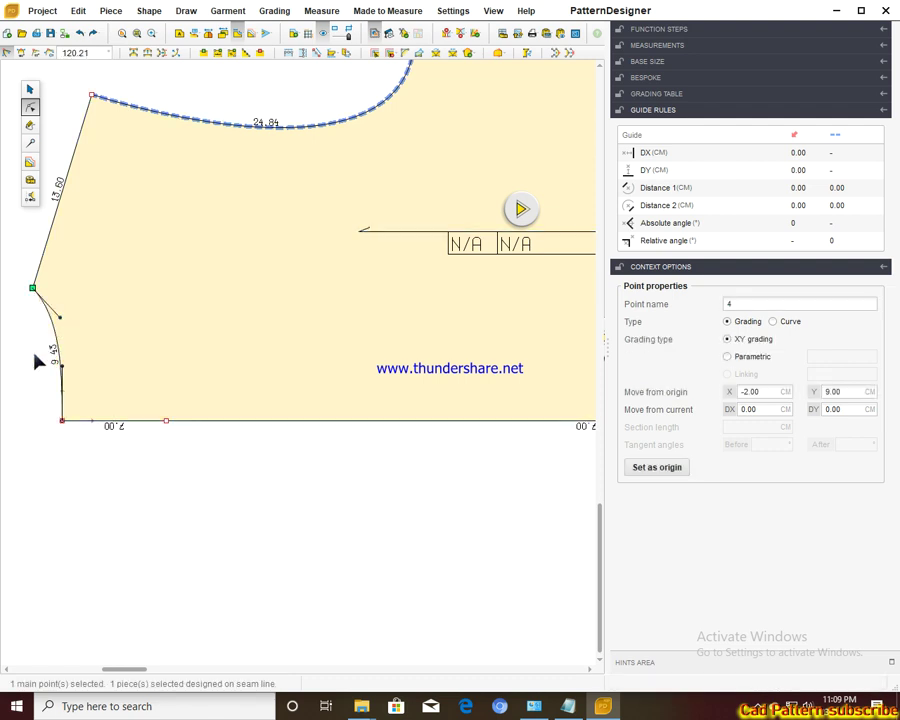
Step: Reposition the whole bodice piece so its curved neckline shows in full
scroll(436, 300, "up", 1)
scroll(436, 300, "down", 3)
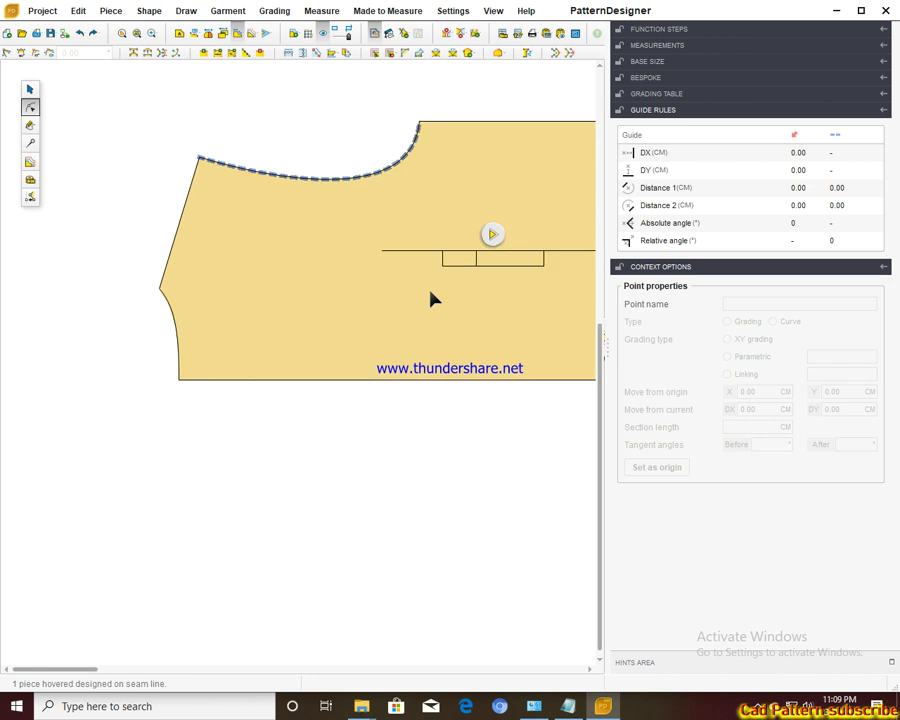
left_click(30, 89)
left_click_drag(488, 238, 333, 204)
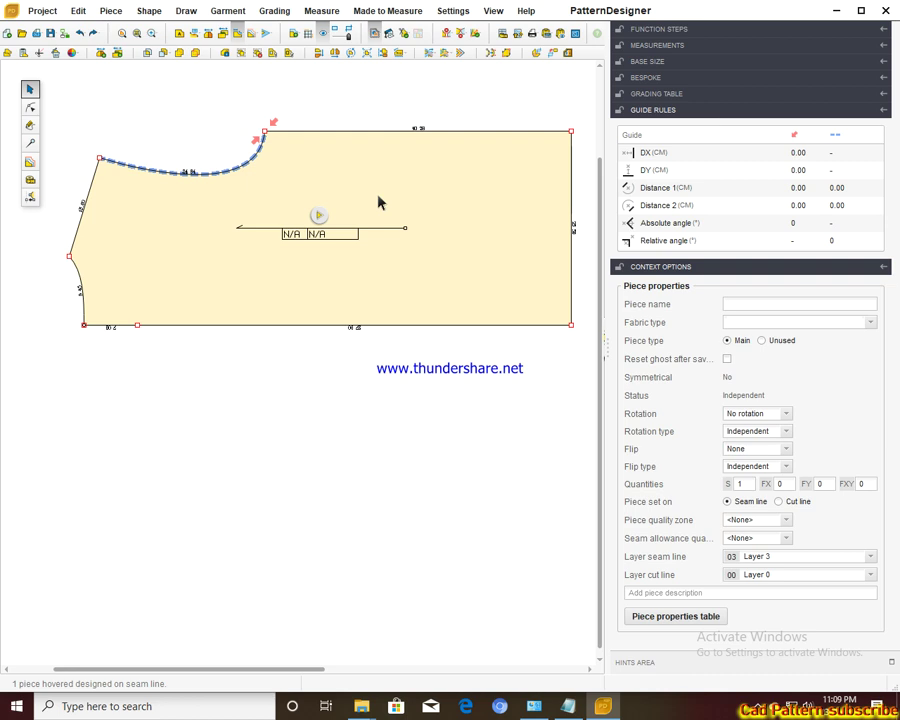
Step: Duplicate the bodice piece with Ctrl+D and place the copy below the original
key("ctrl+d")
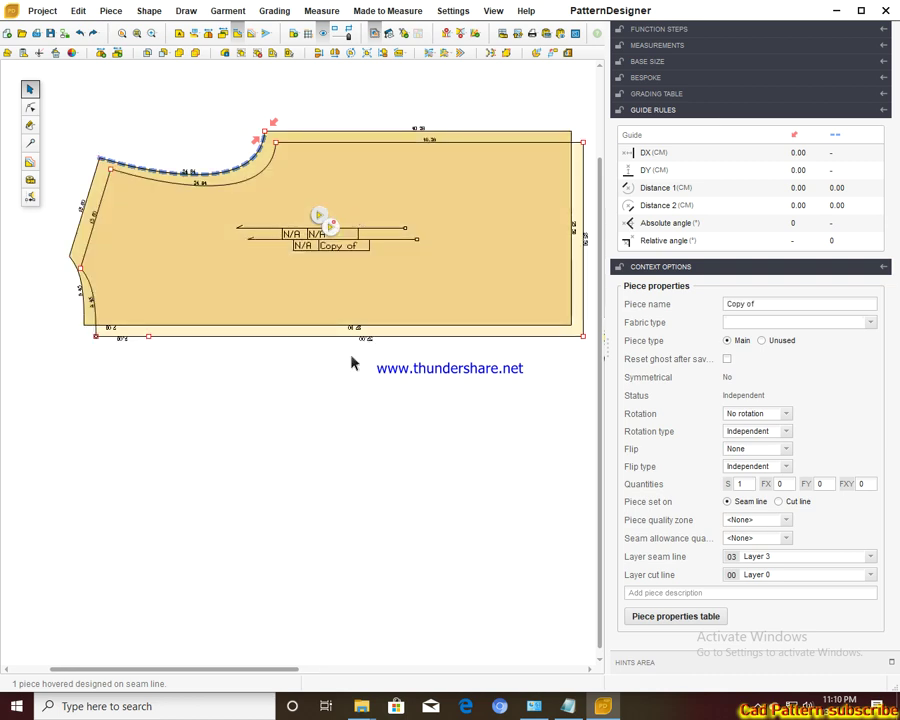
left_click_drag(398, 177, 372, 434)
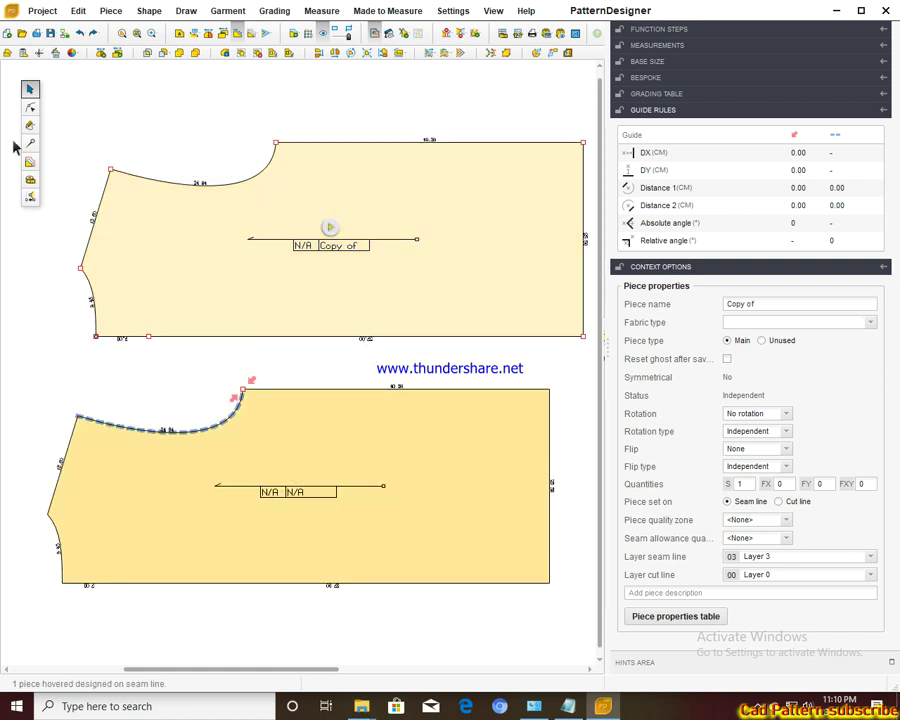
Step: Delete the copied piece's lower-left corner point
left_click(30, 107)
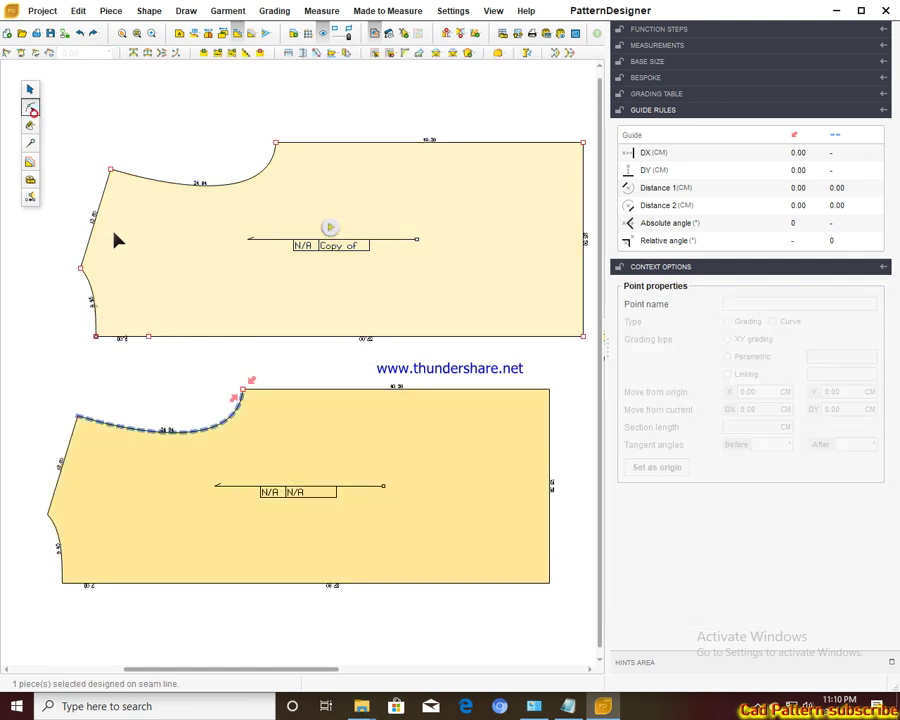
left_click(96, 337)
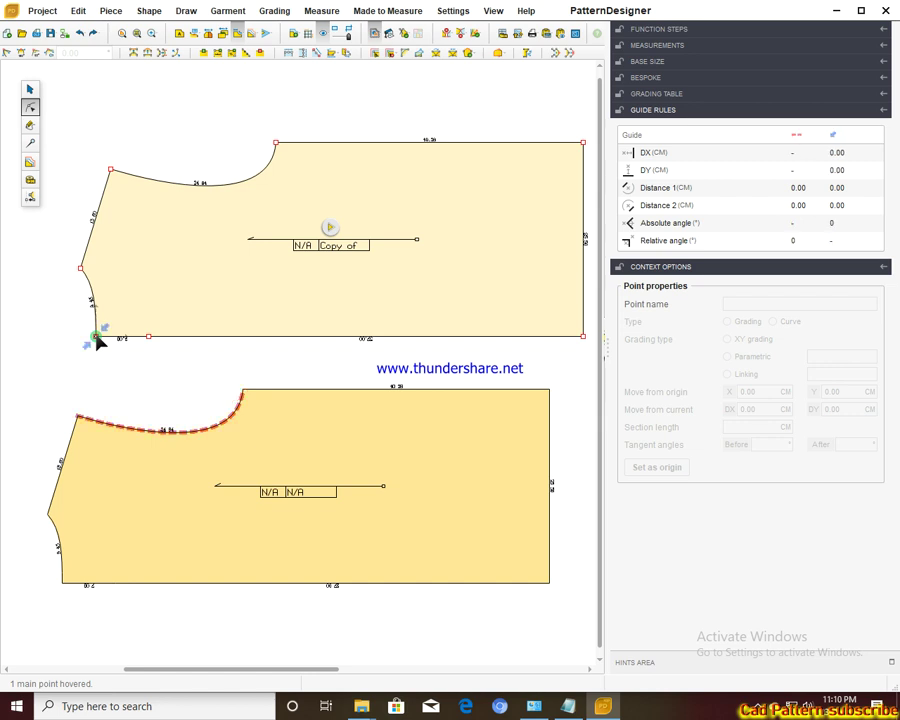
left_click(96, 338)
key("Delete")
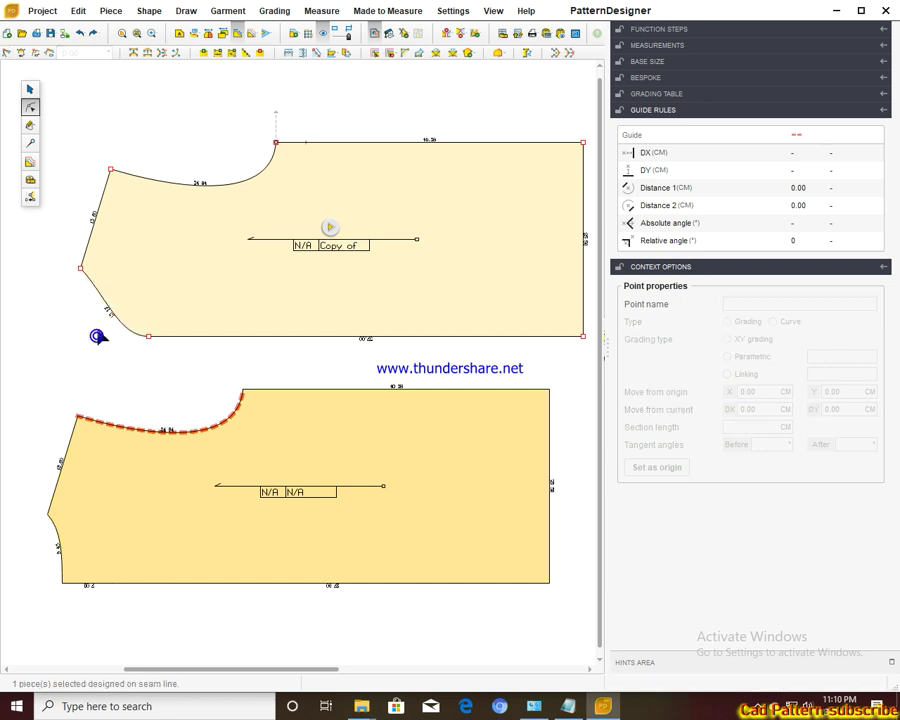
Step: Set the bottom-edge point as origin and bend the edge into a deeper scooped curve
left_click(148, 337)
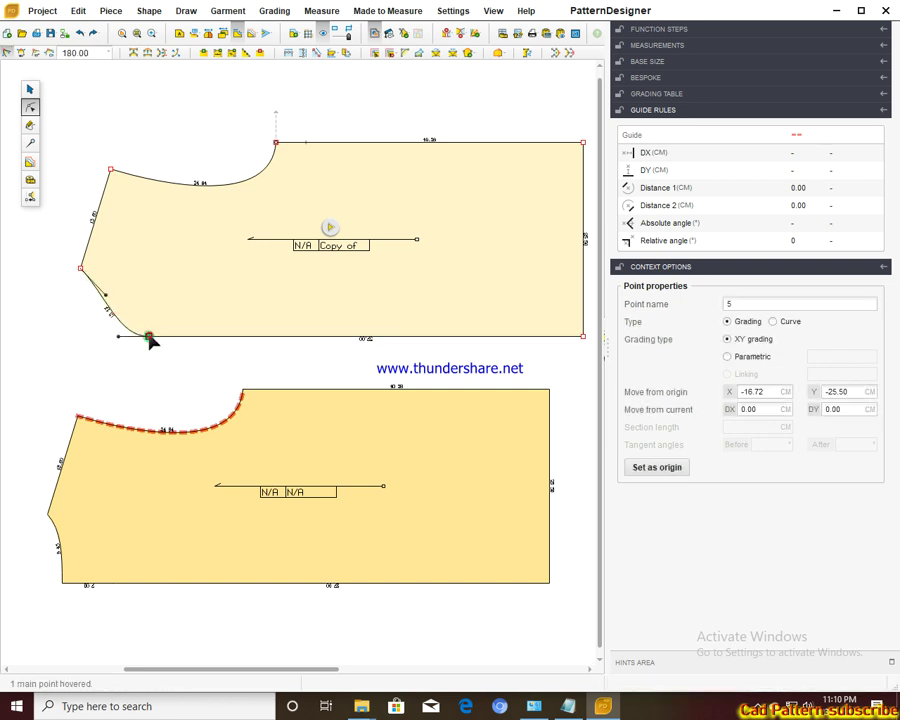
left_click(647, 470)
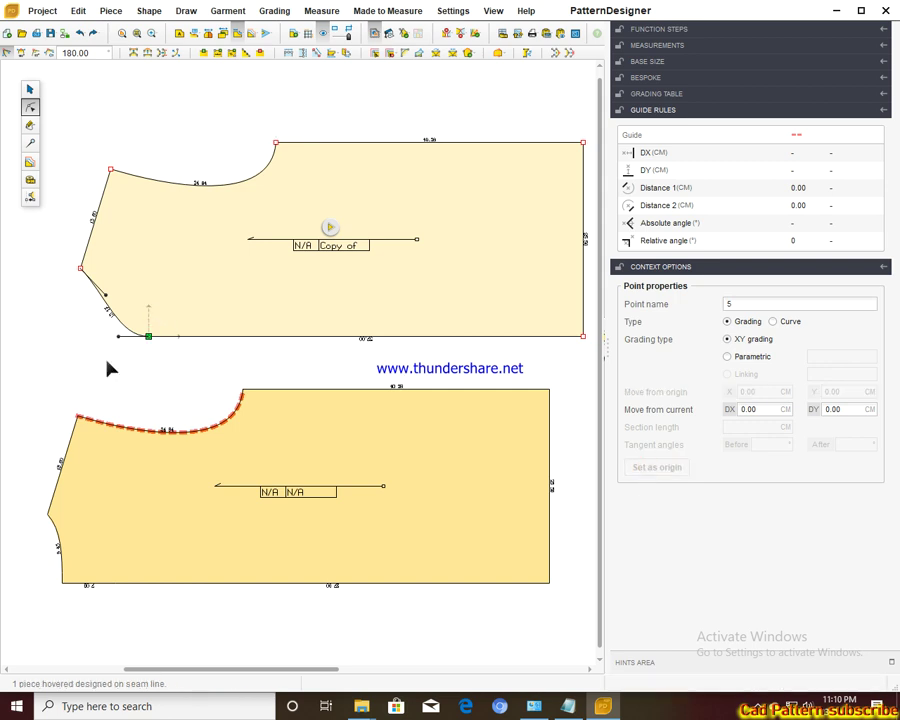
mouse_move(116, 337)
left_mouse_down()
mouse_move(145, 292)
mouse_move(118, 274)
left_mouse_up()
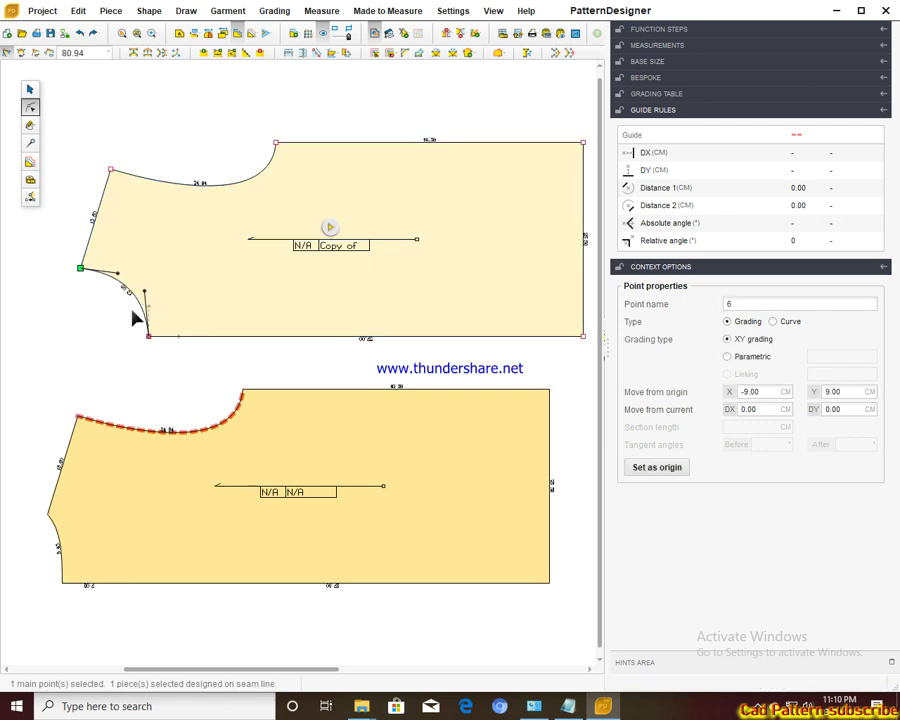
left_click(145, 294)
left_click(146, 295)
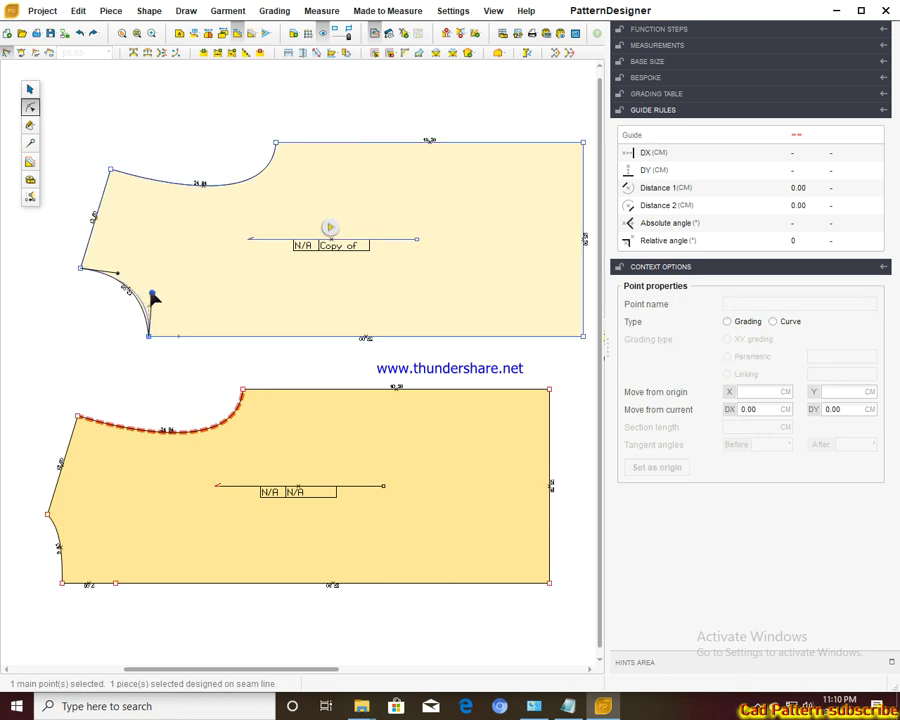
left_click(92, 322)
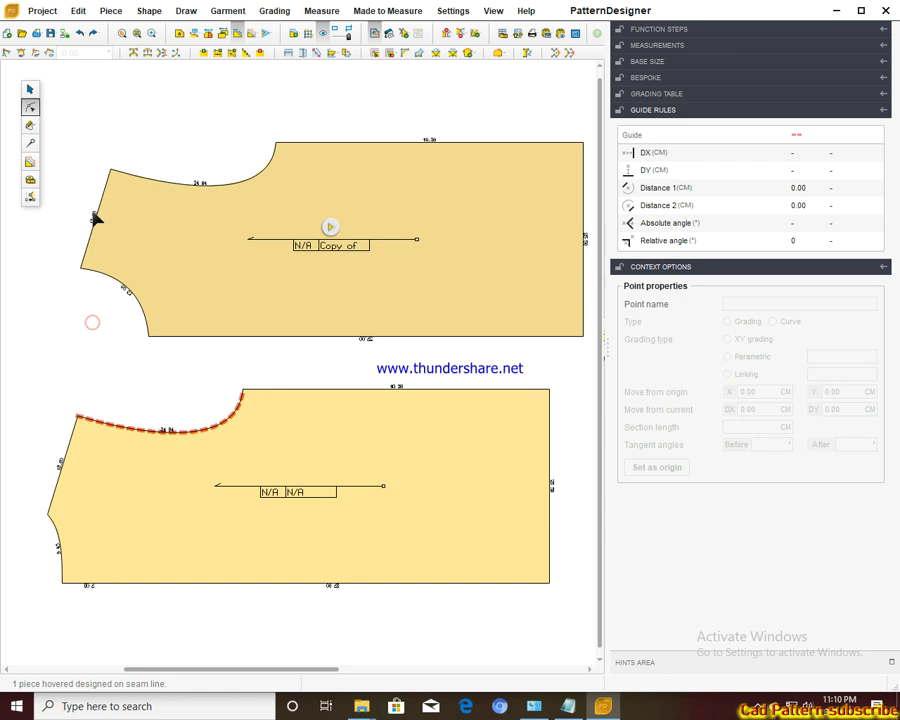
left_click(29, 145)
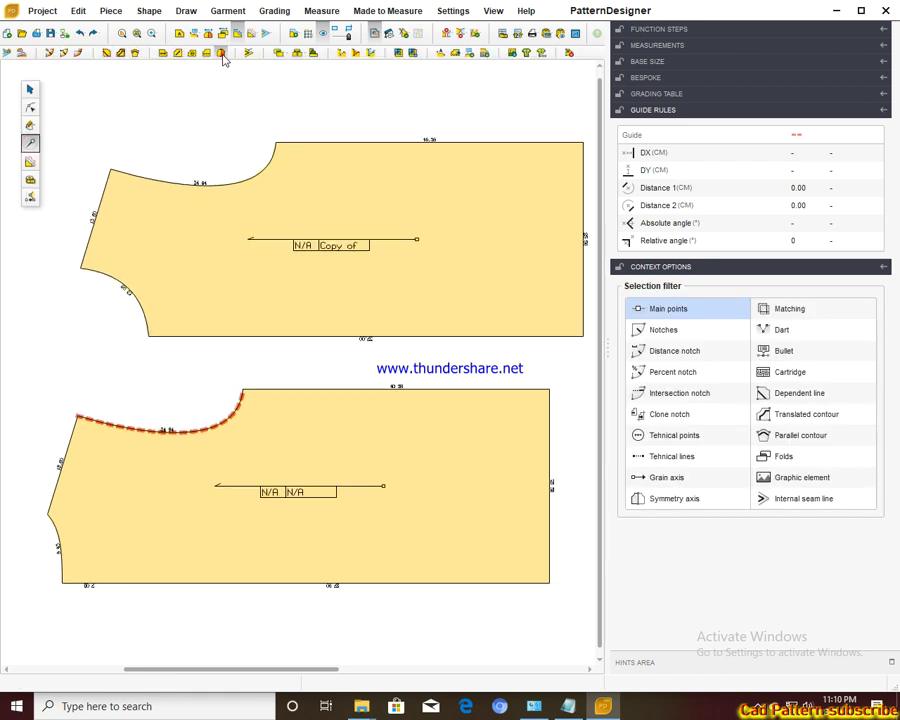
Step: Select the copied piece's bottom seam line and shift the piece up and left
left_click(221, 54)
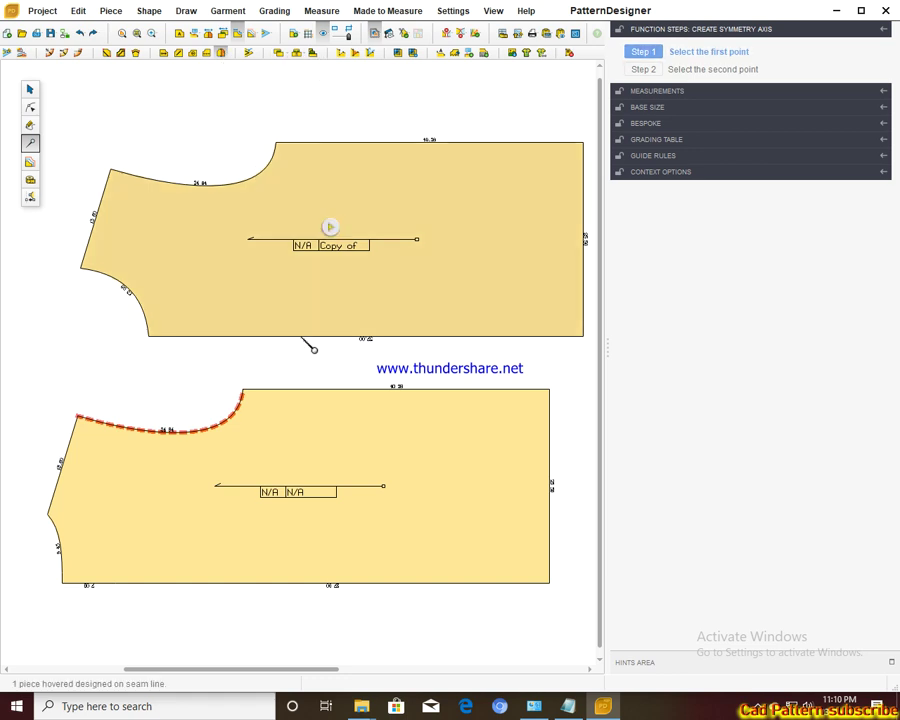
left_click(312, 346)
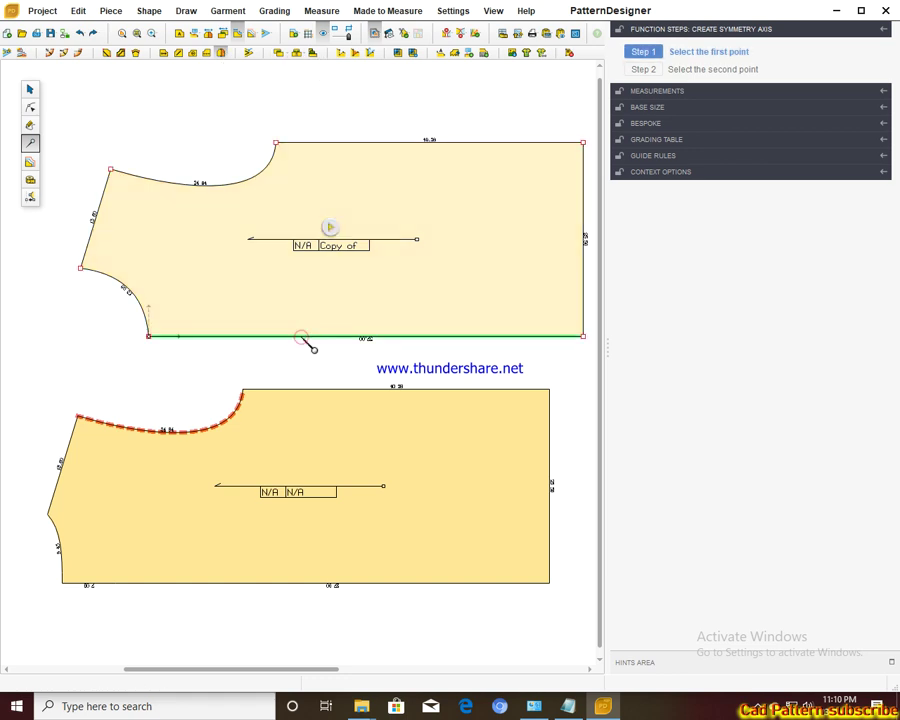
left_click(221, 52)
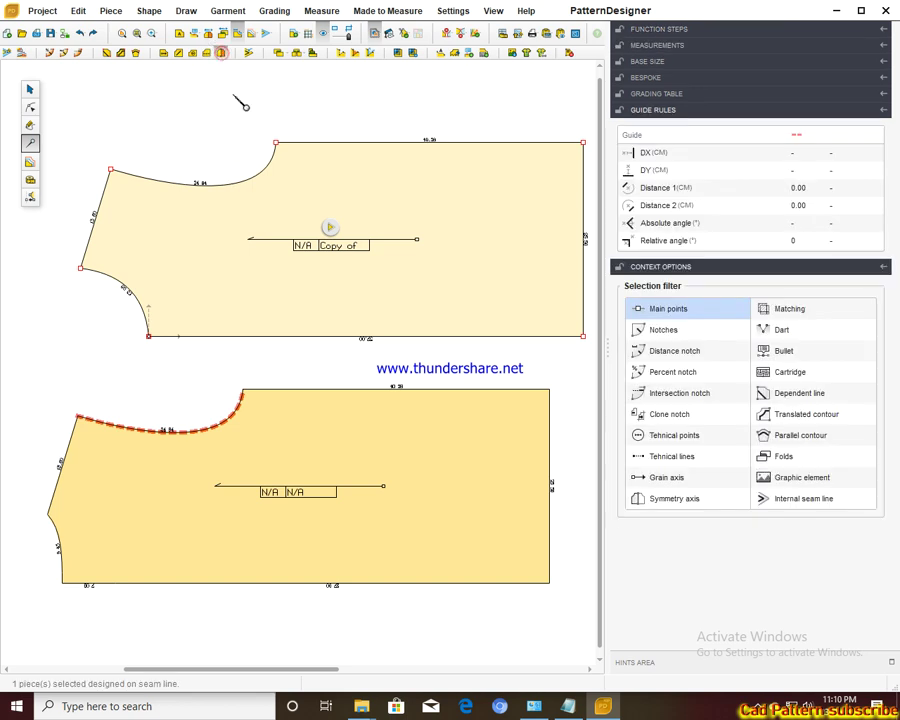
left_click(261, 337)
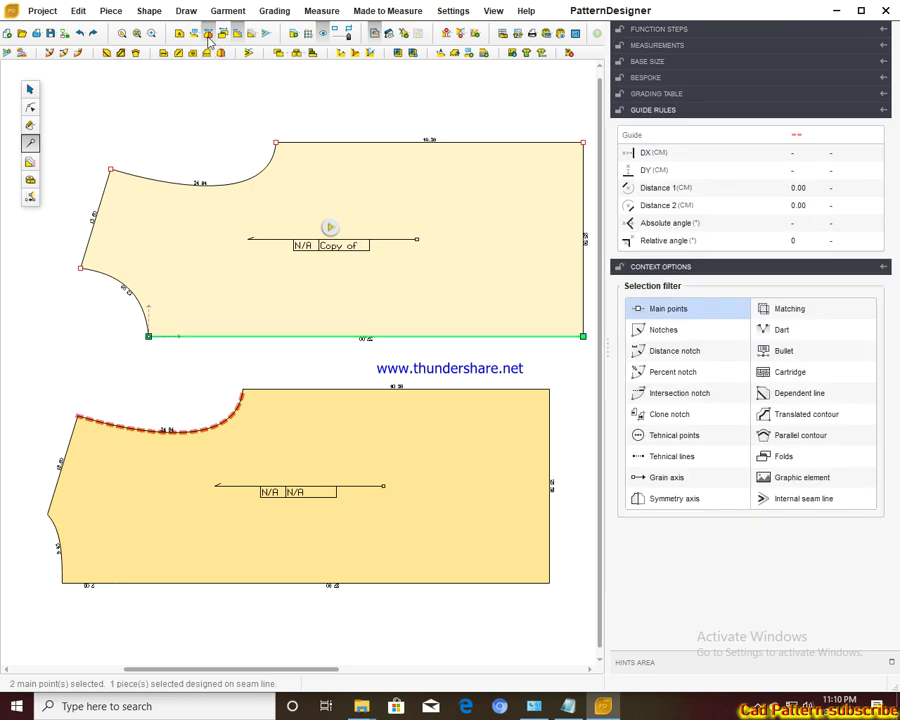
left_click(30, 89)
left_click_drag(284, 207, 241, 191)
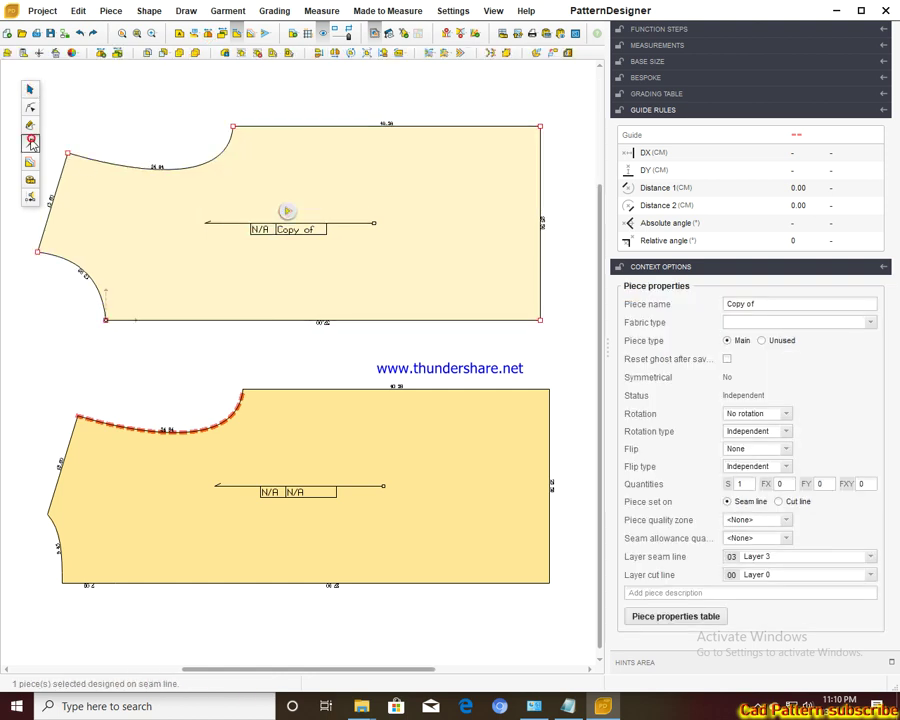
Step: Set the bottom edge as symmetry axis, show the mirrored piece, and move it higher
left_click(31, 143)
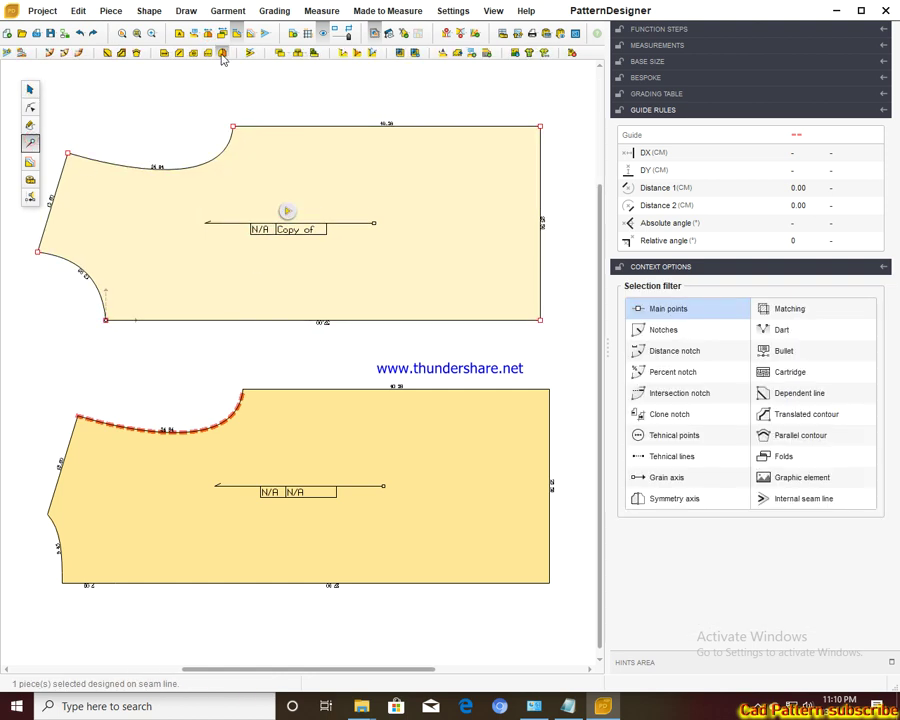
left_click(222, 55)
left_click(260, 321)
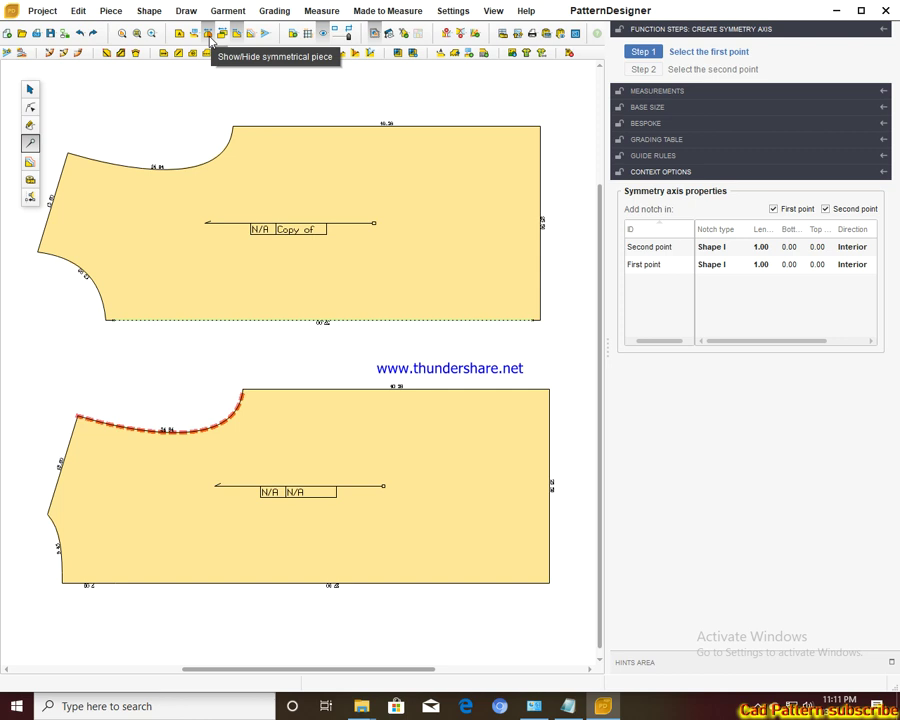
left_click(208, 34)
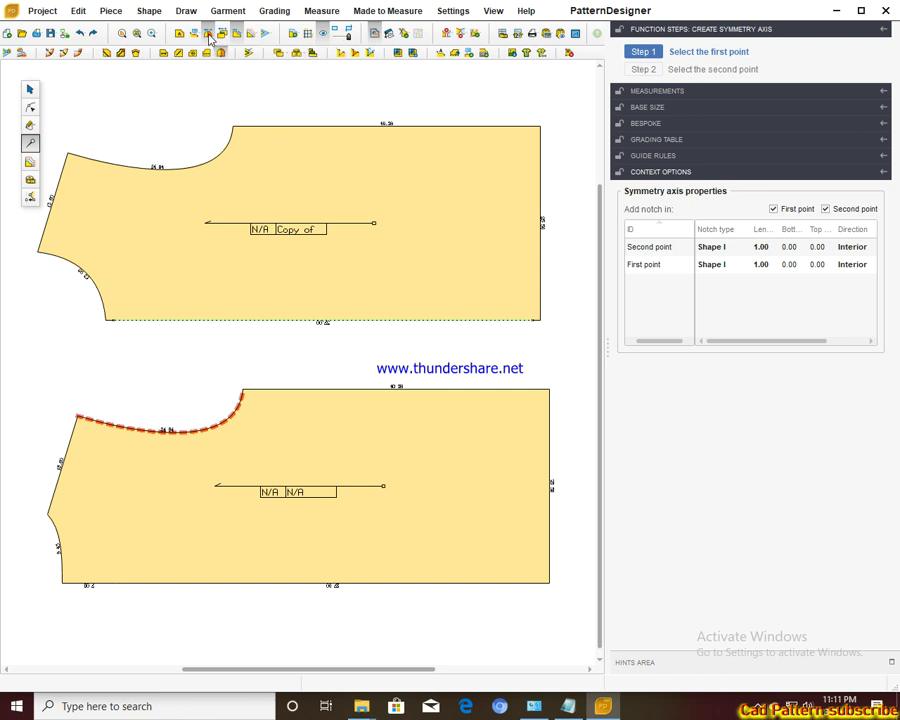
left_click(30, 89)
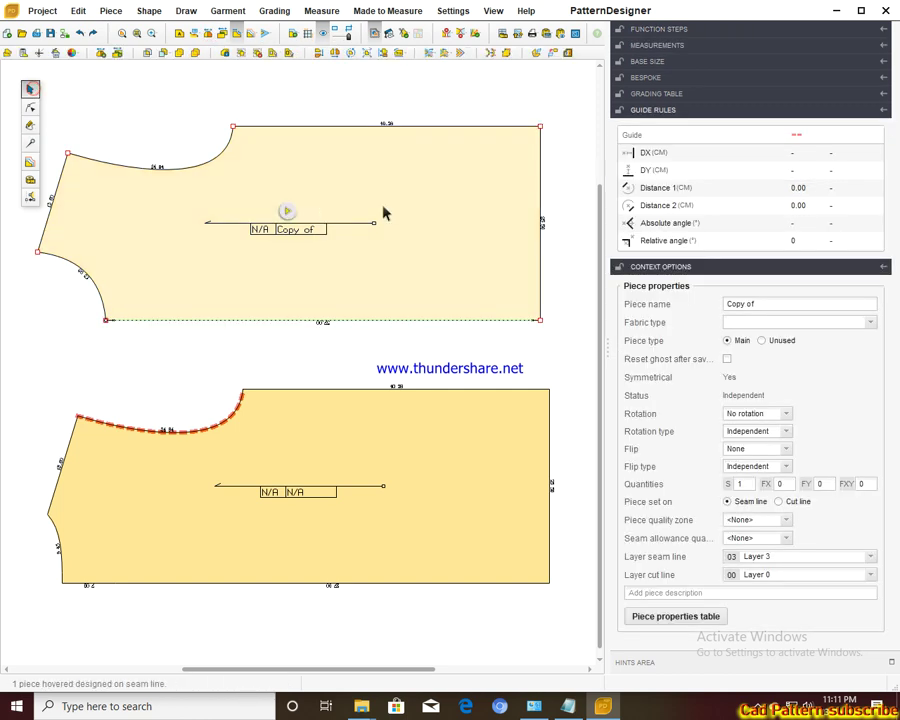
left_click(208, 34)
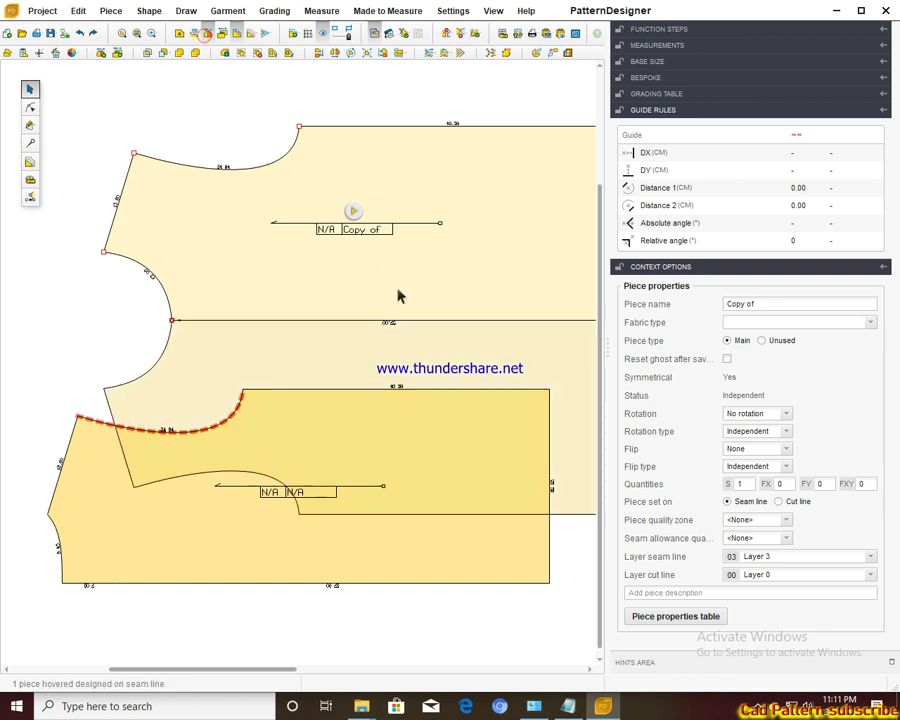
left_click_drag(374, 225, 336, 201)
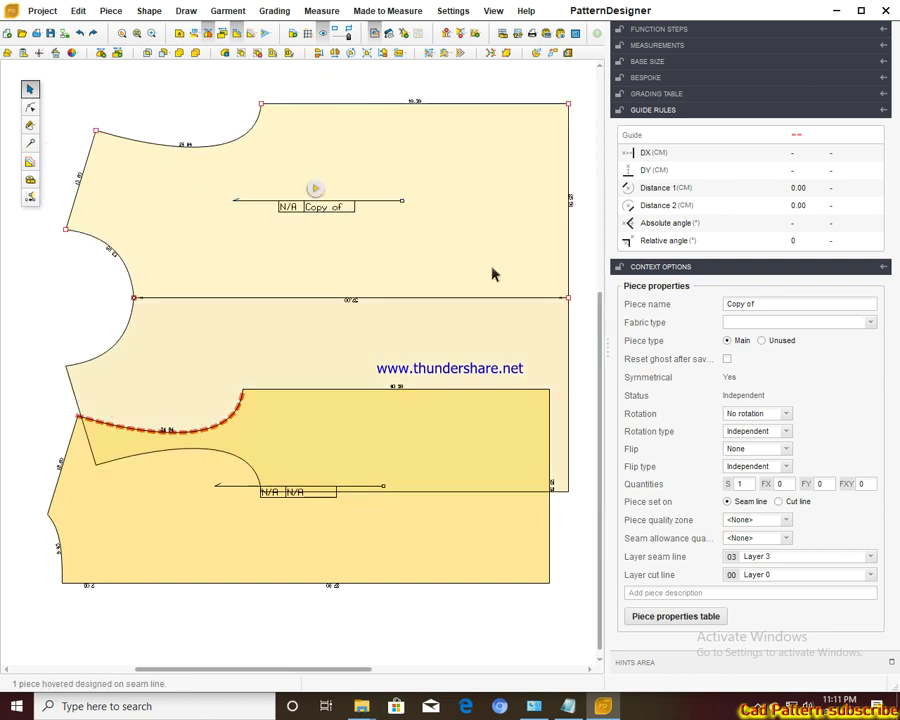
left_click_drag(437, 267, 446, 170)
scroll(415, 385, "down", 2)
Step: Delete the extra point on the lower bodice piece's bottom edge
left_click(350, 450)
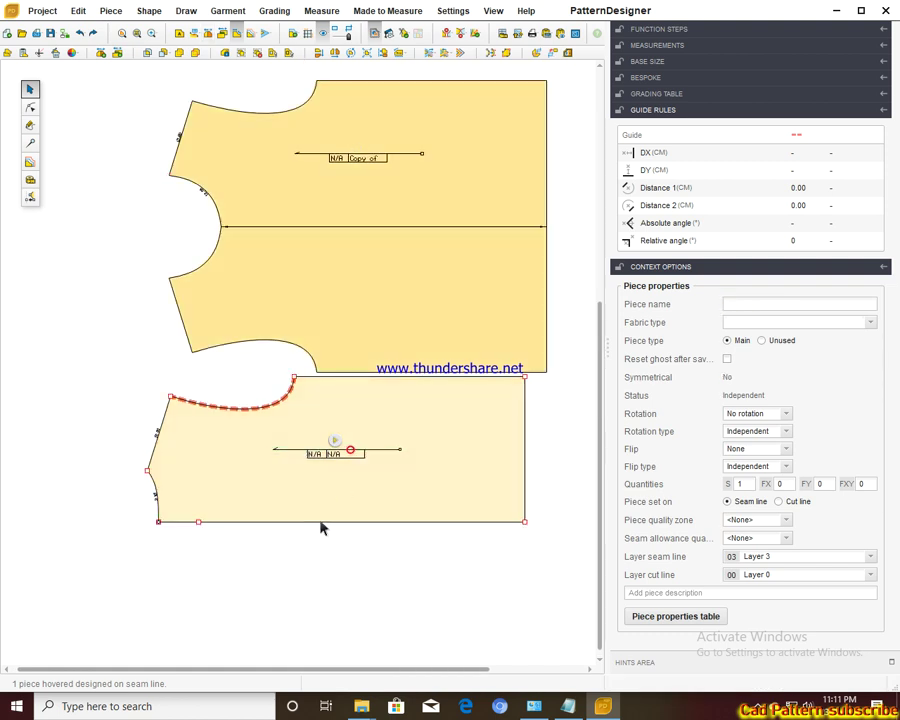
scroll(321, 504, "up", 2)
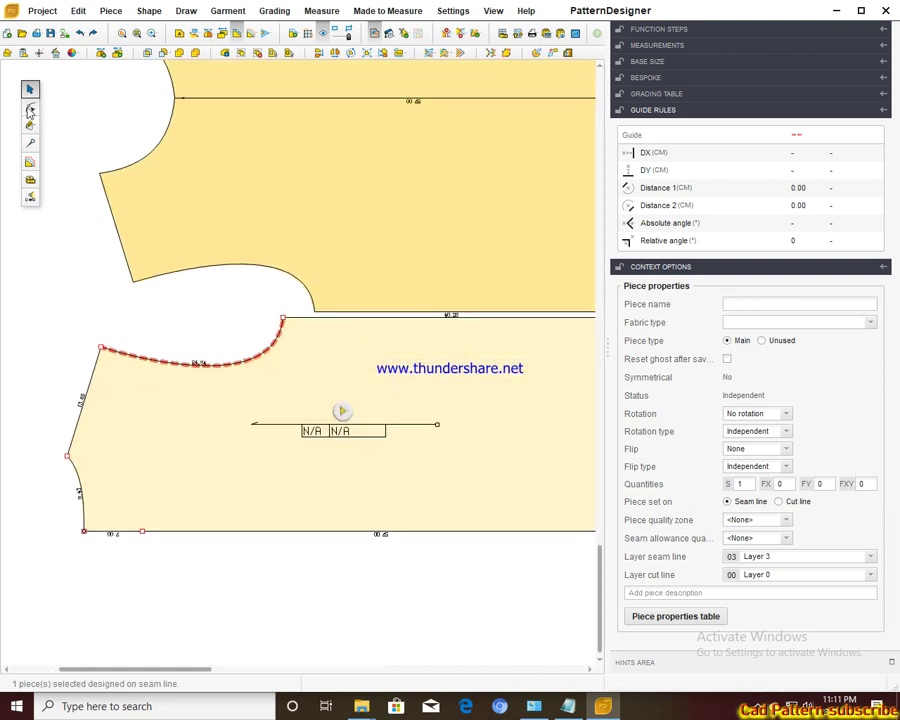
left_click(30, 110)
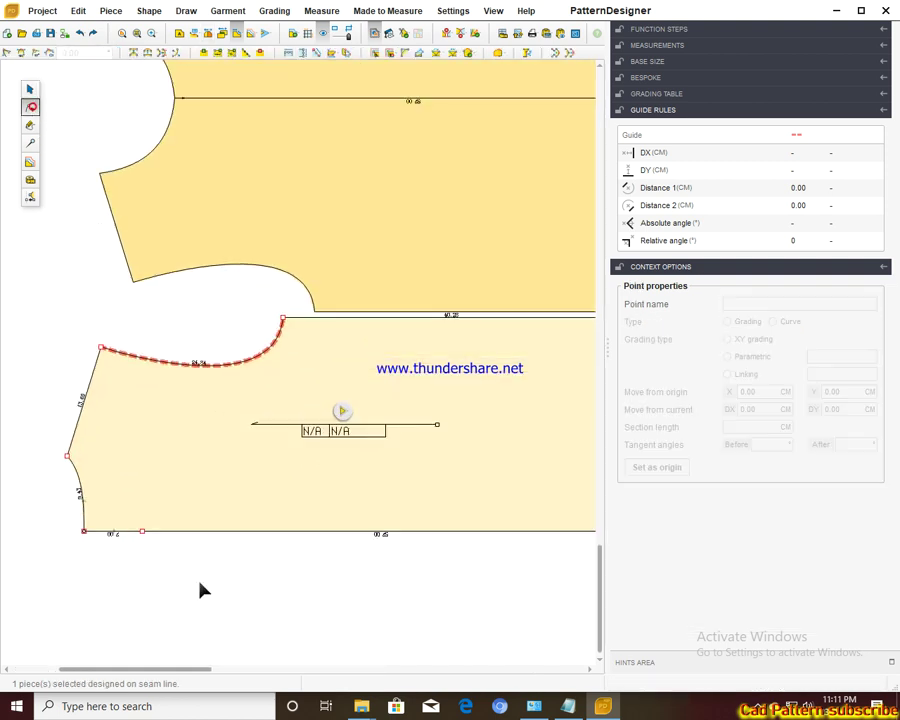
left_click(142, 531)
key("Delete")
Step: Make the lower piece's bottom seam its symmetry axis, mirroring it into a full bodice
left_click(28, 143)
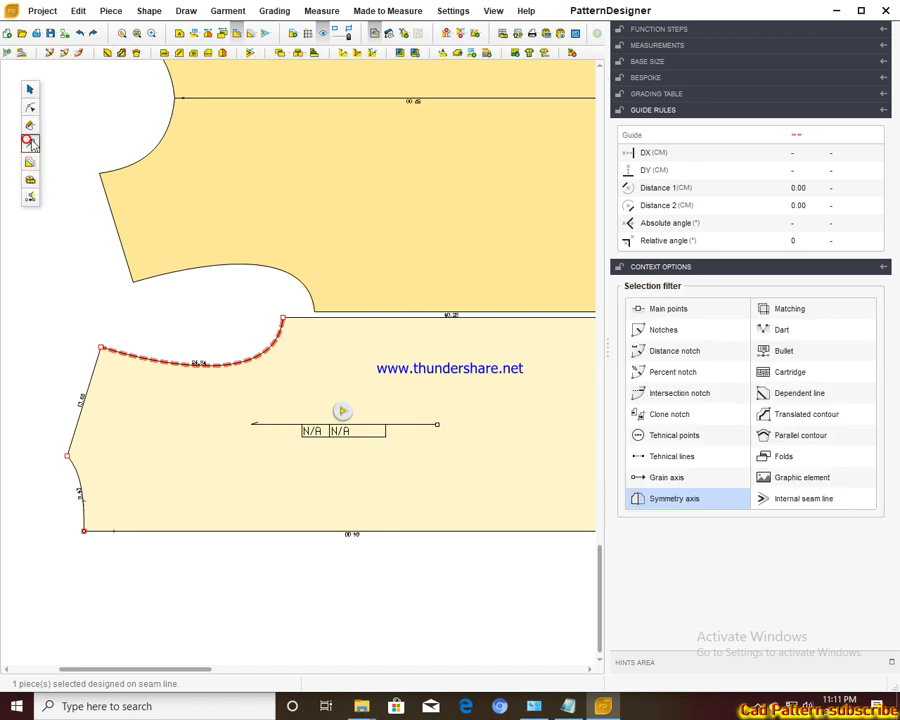
left_click(222, 56)
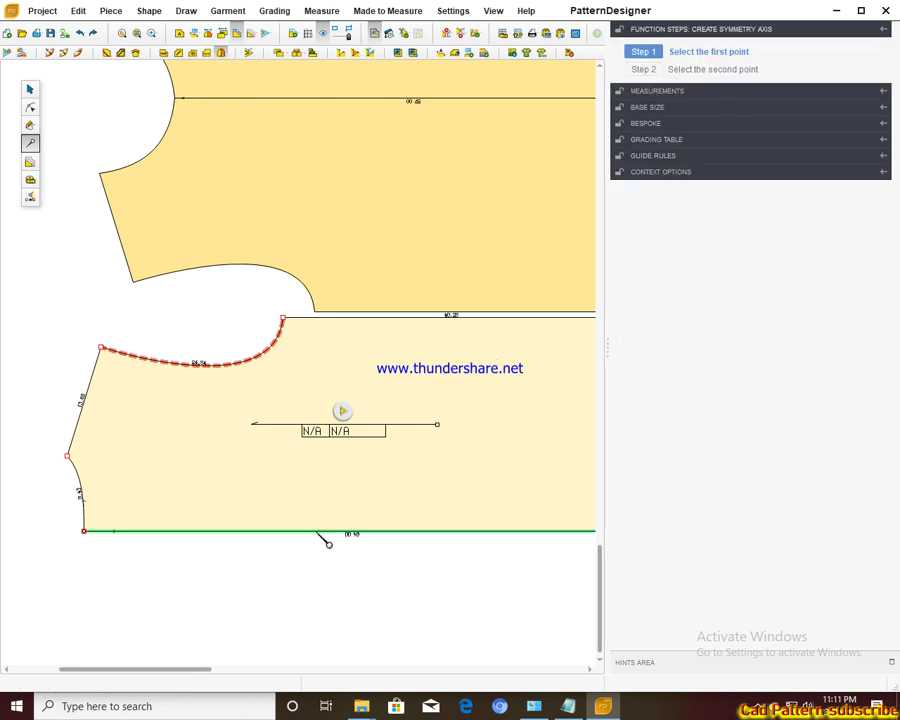
left_click(318, 531)
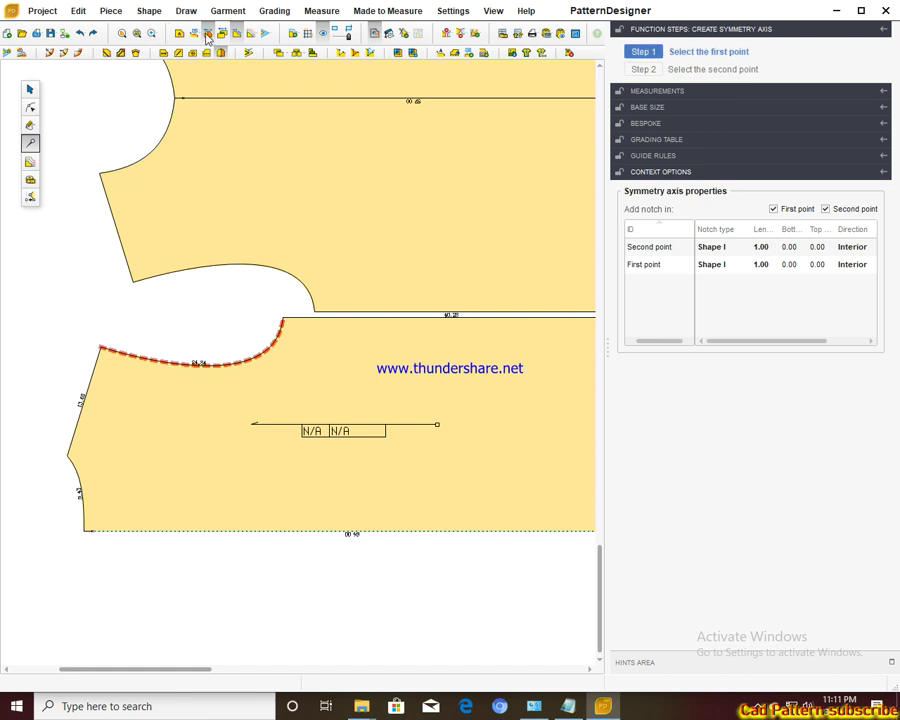
left_click(30, 89)
left_click(420, 378)
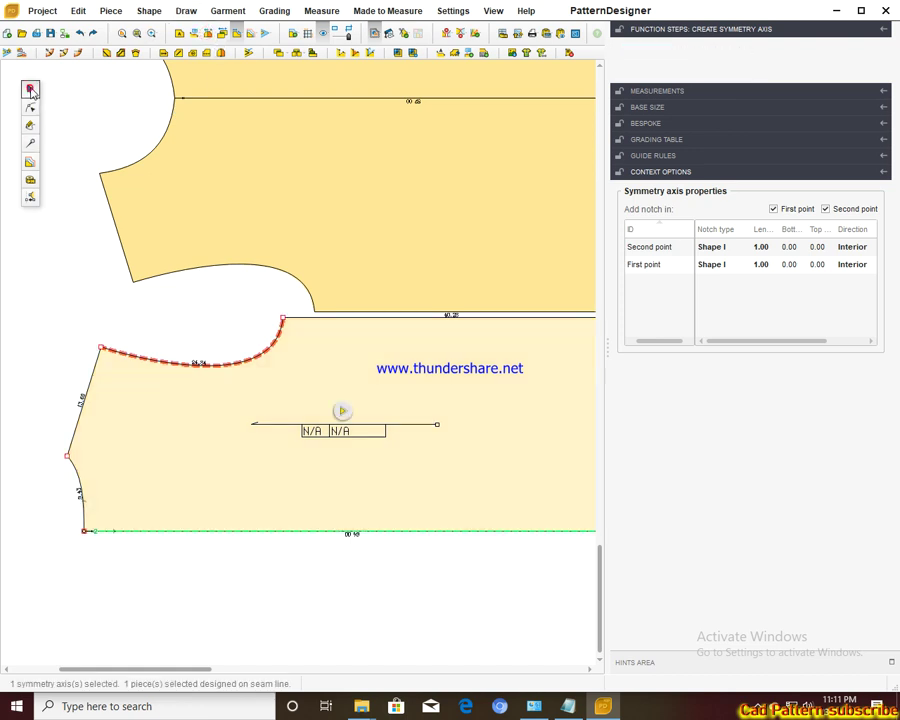
key("Escape")
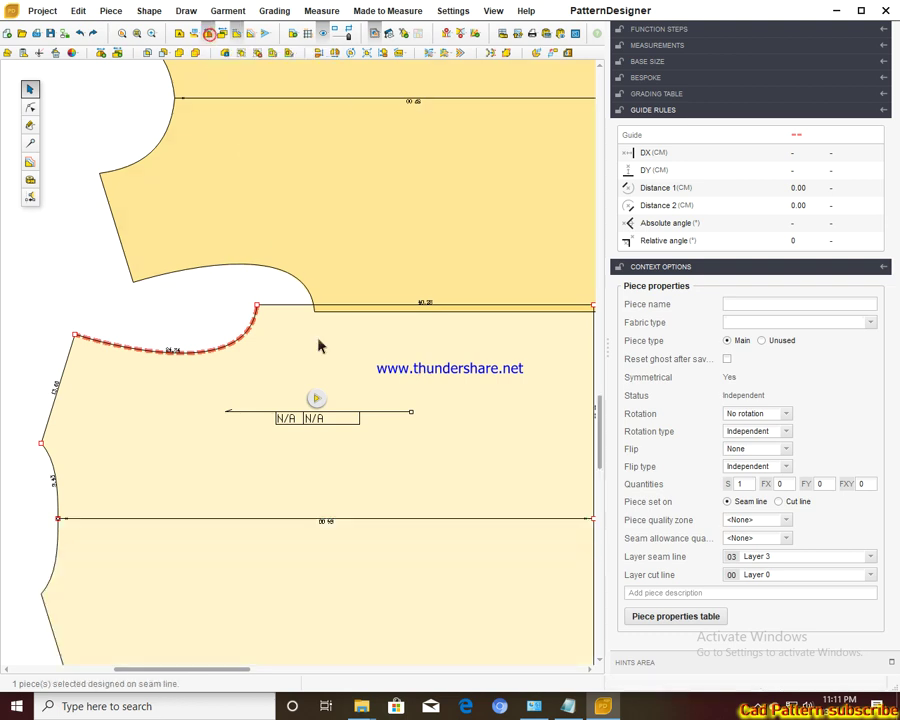
scroll(340, 374, "up", 1)
scroll(346, 374, "up", 1)
scroll(343, 377, "up", 1)
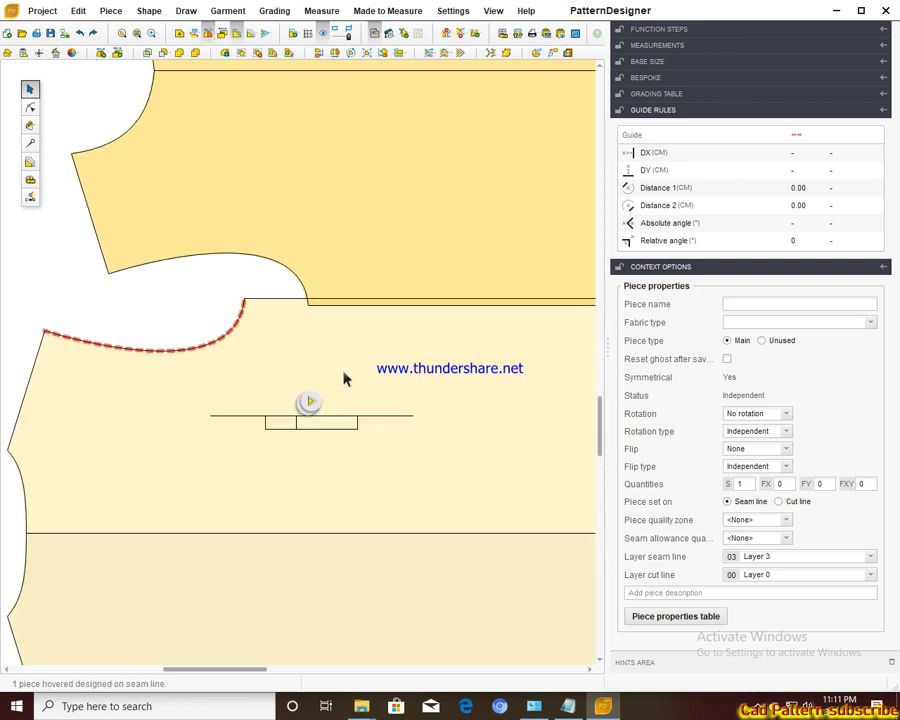
scroll(343, 374, "down", 2)
scroll(343, 370, "down", 2)
scroll(342, 367, "down", 1)
Step: Move the lower piece below the upper one and rename the upper 'Copy of' piece FRONT
left_click_drag(397, 376, 385, 453)
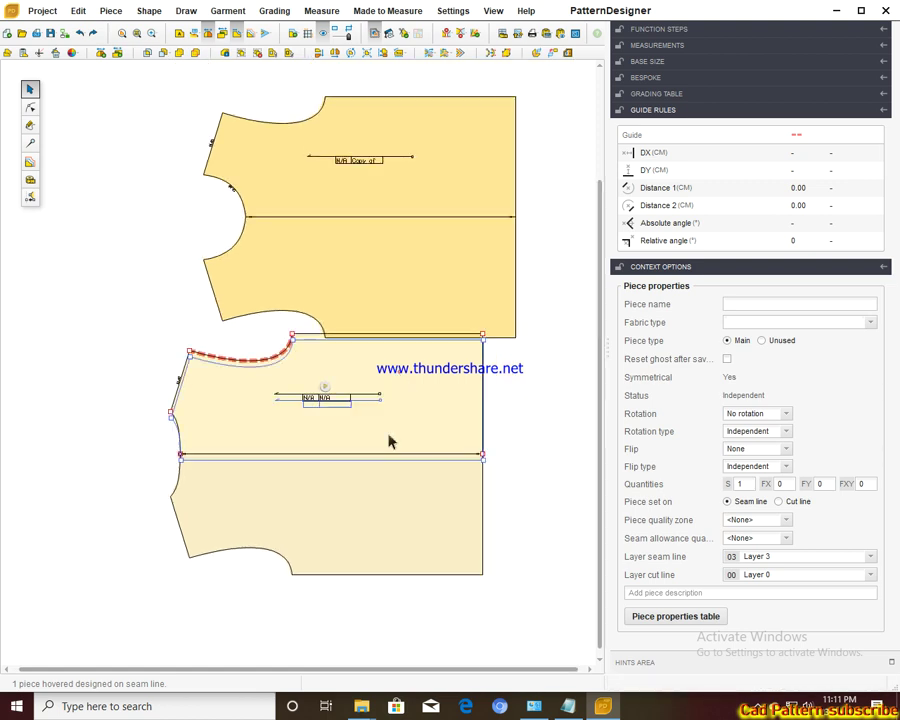
left_click_drag(371, 204, 362, 221)
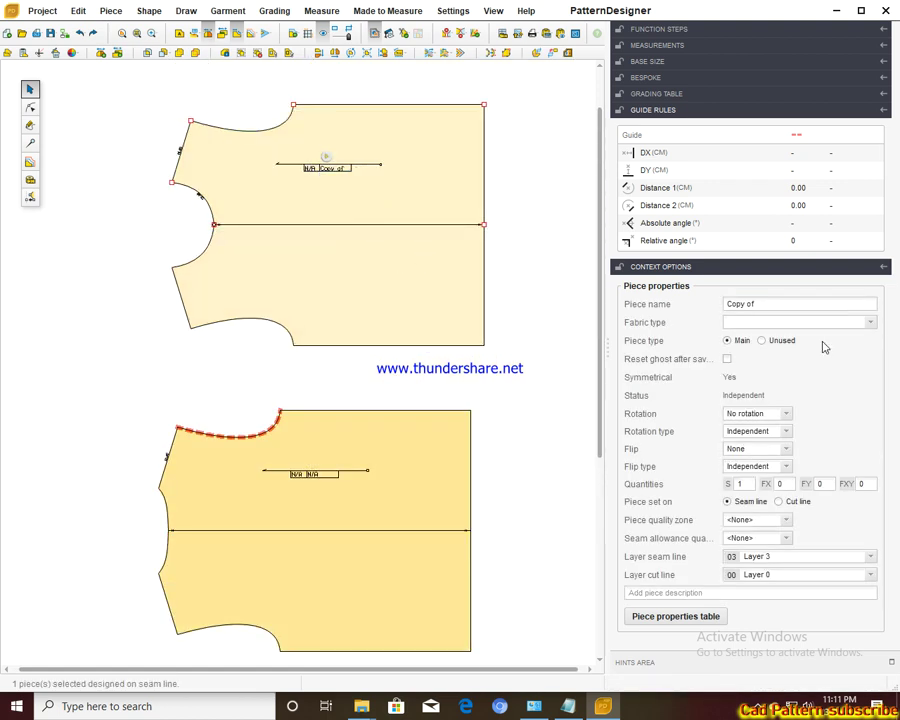
left_click(764, 303)
triple_click(764, 303)
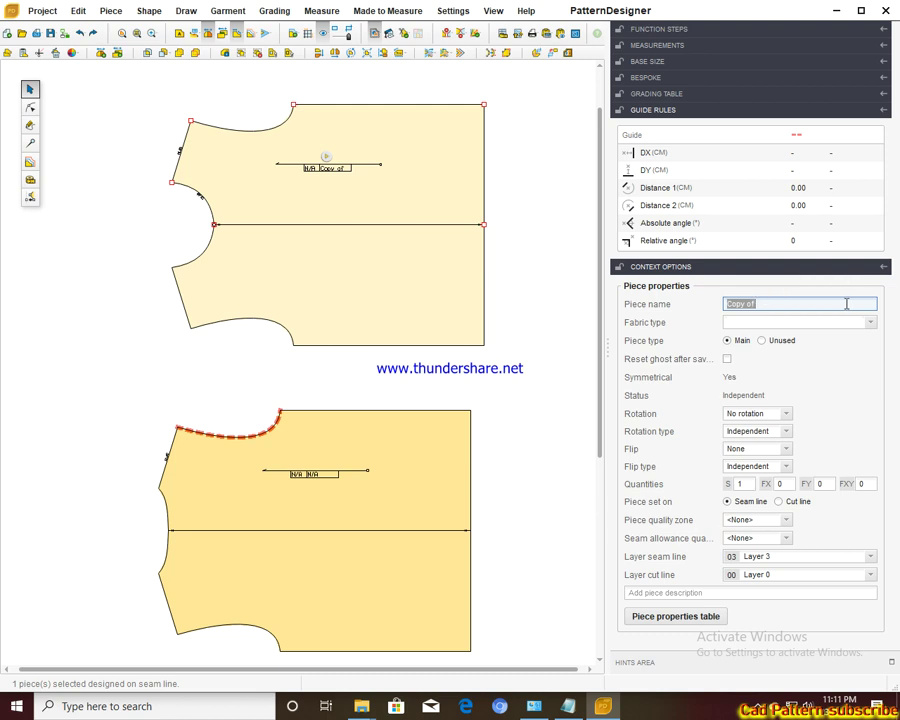
type("fr")
key("Return")
left_click(763, 304)
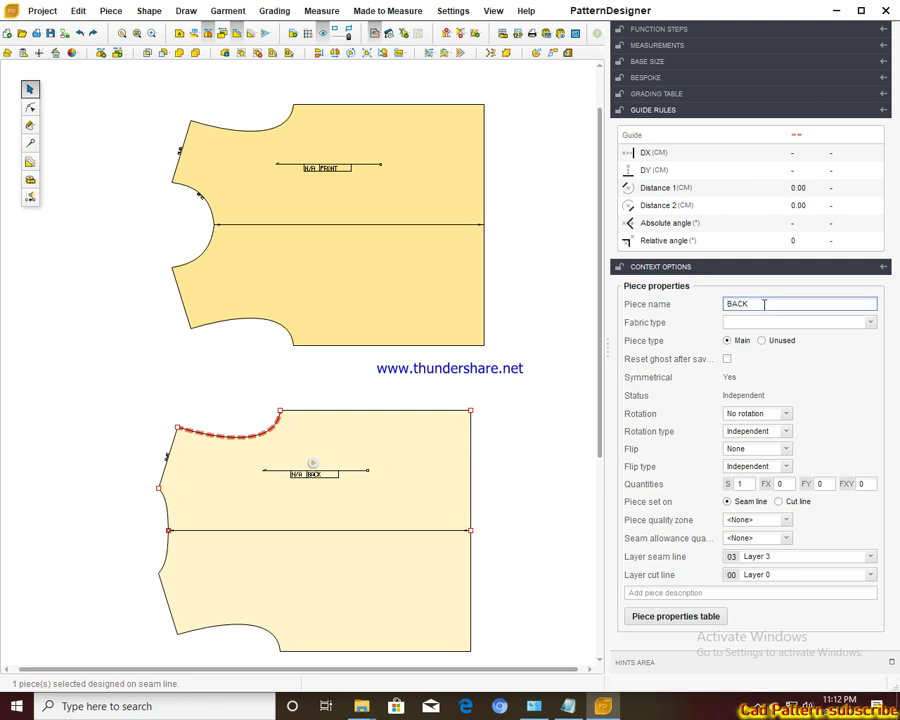
left_click(240, 135)
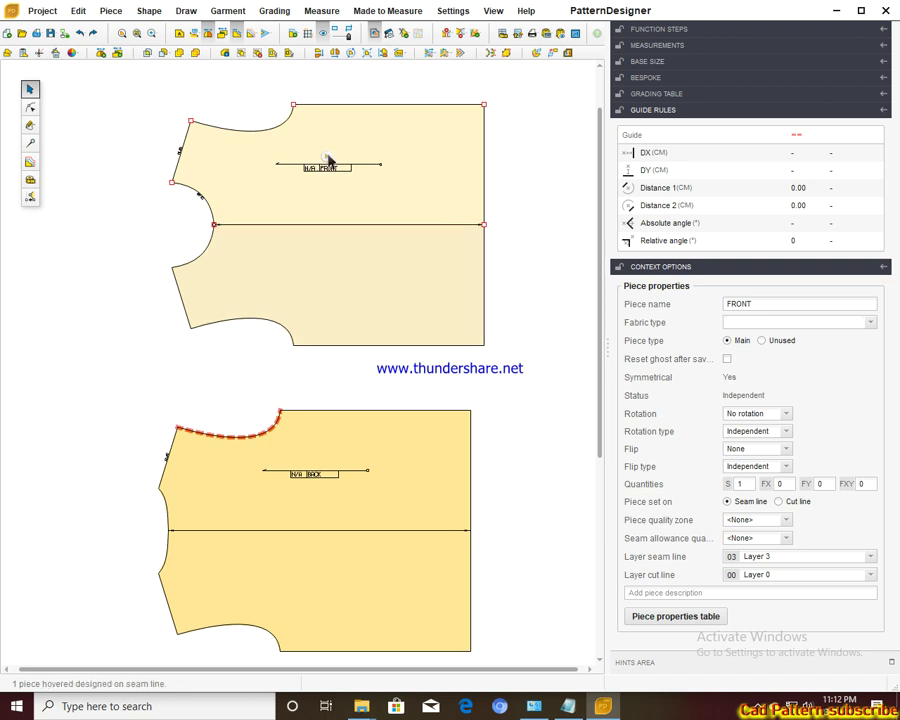
left_click(30, 90)
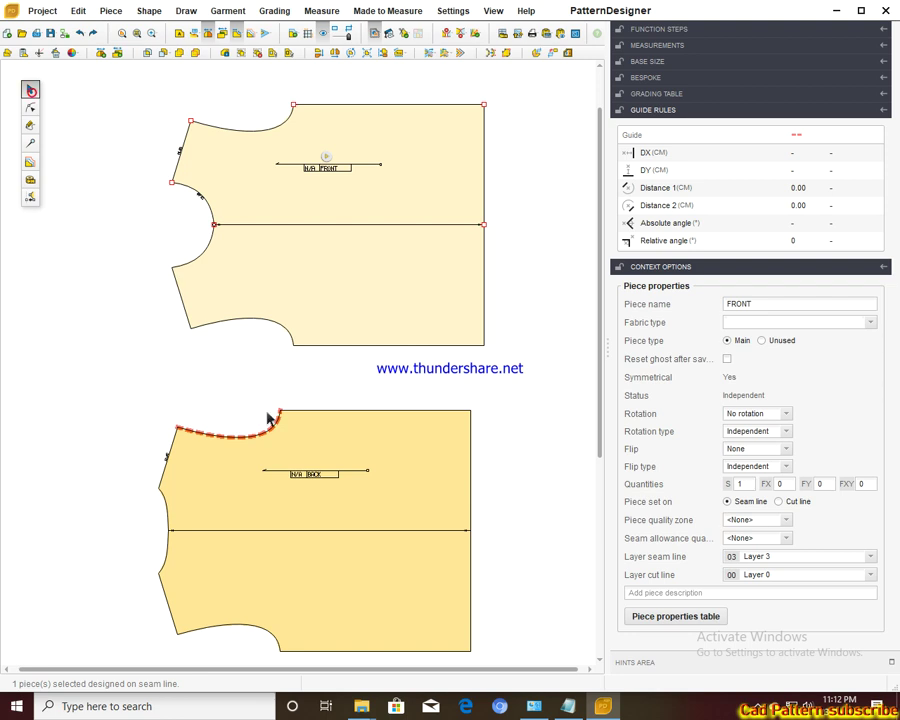
left_click(361, 436)
scroll(257, 484, "up", 2)
scroll(257, 487, "up", 2)
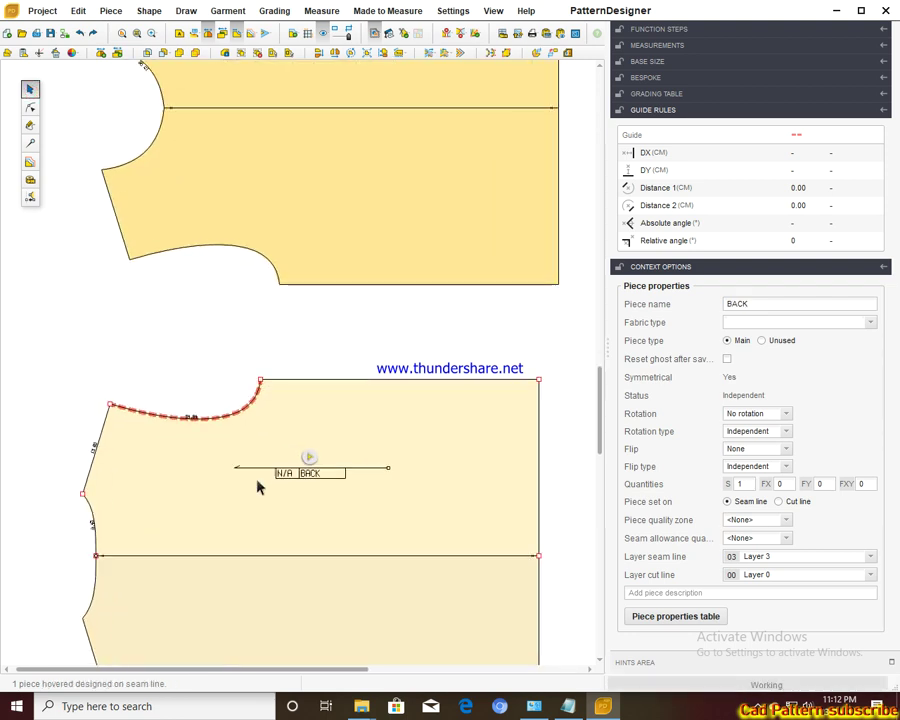
scroll(257, 485, "up", 1)
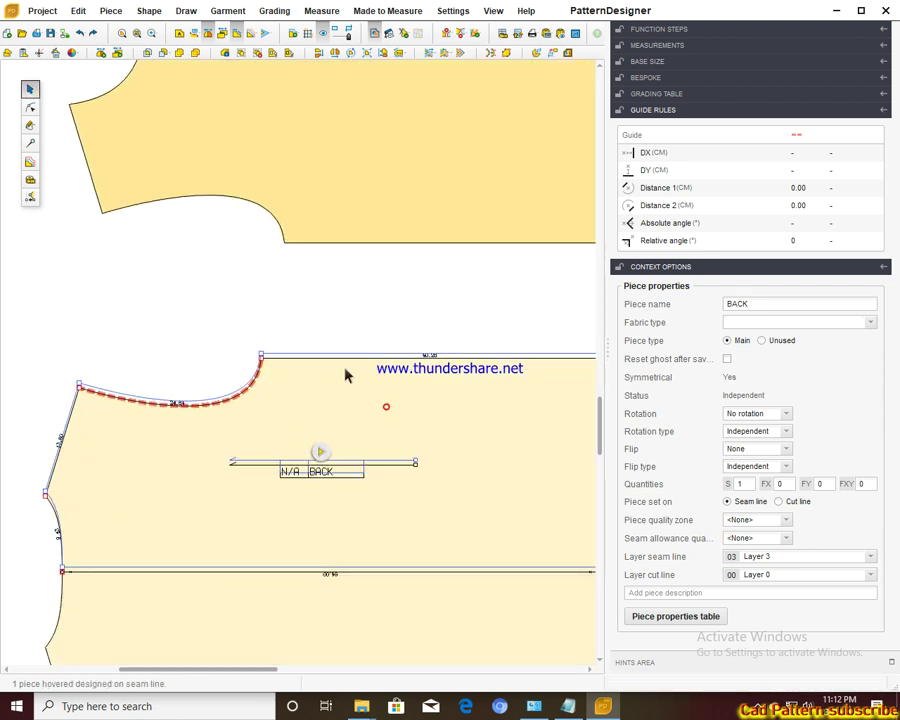
left_click_drag(345, 375, 303, 340)
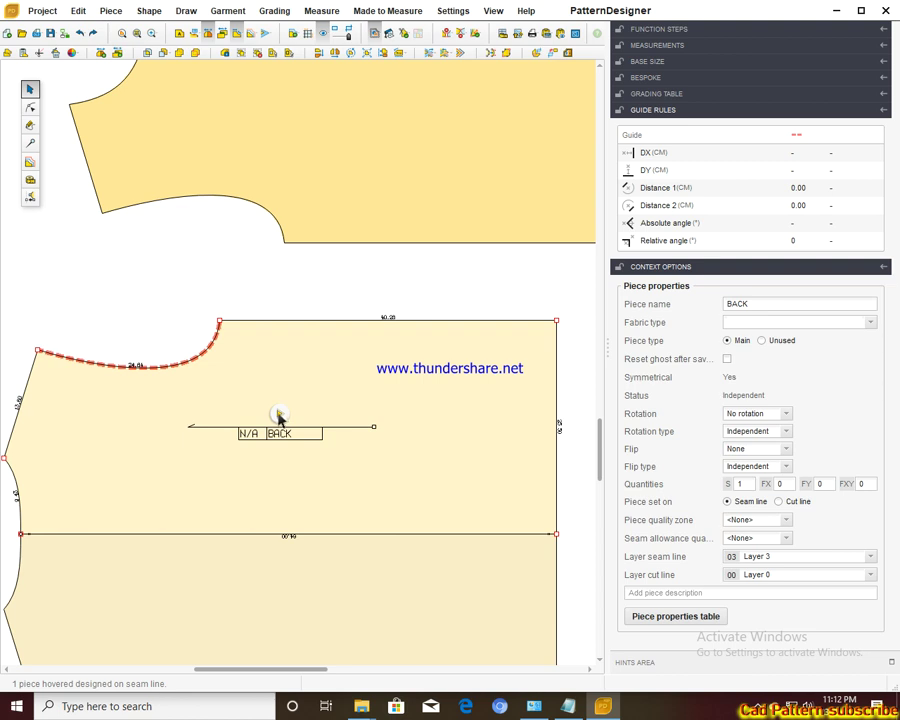
left_click(280, 416)
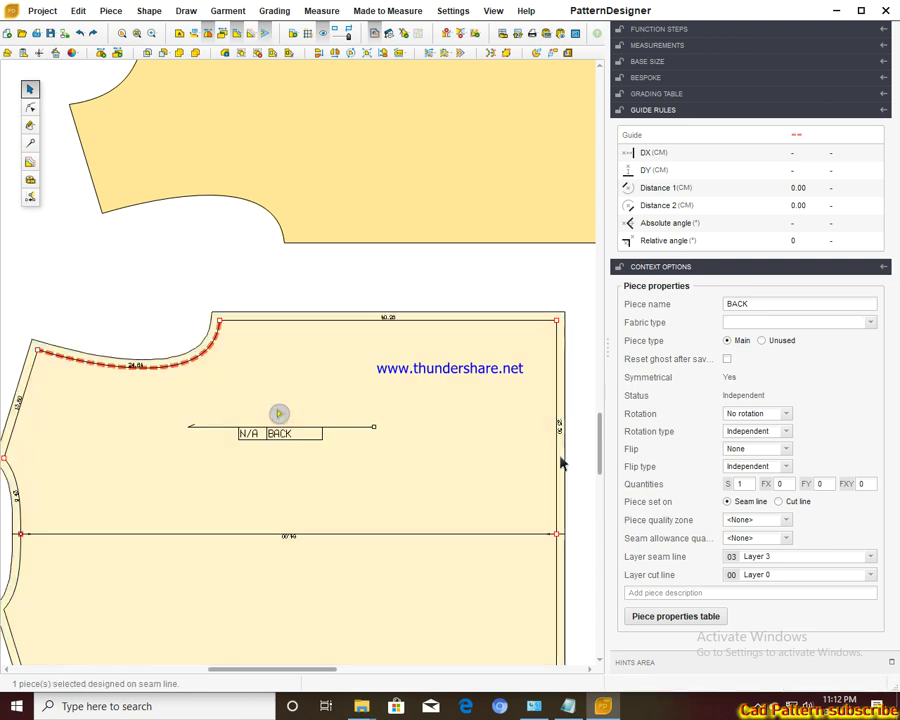
scroll(567, 462, "down", 1)
scroll(566, 462, "up", 1)
left_click_drag(488, 427, 392, 387)
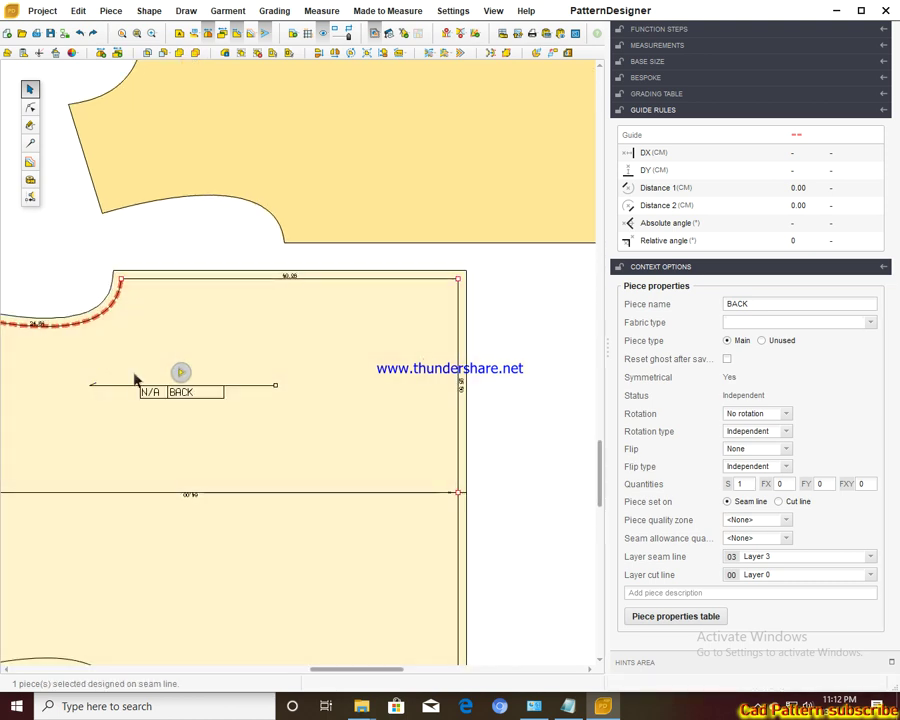
scroll(281, 432, "down", 2)
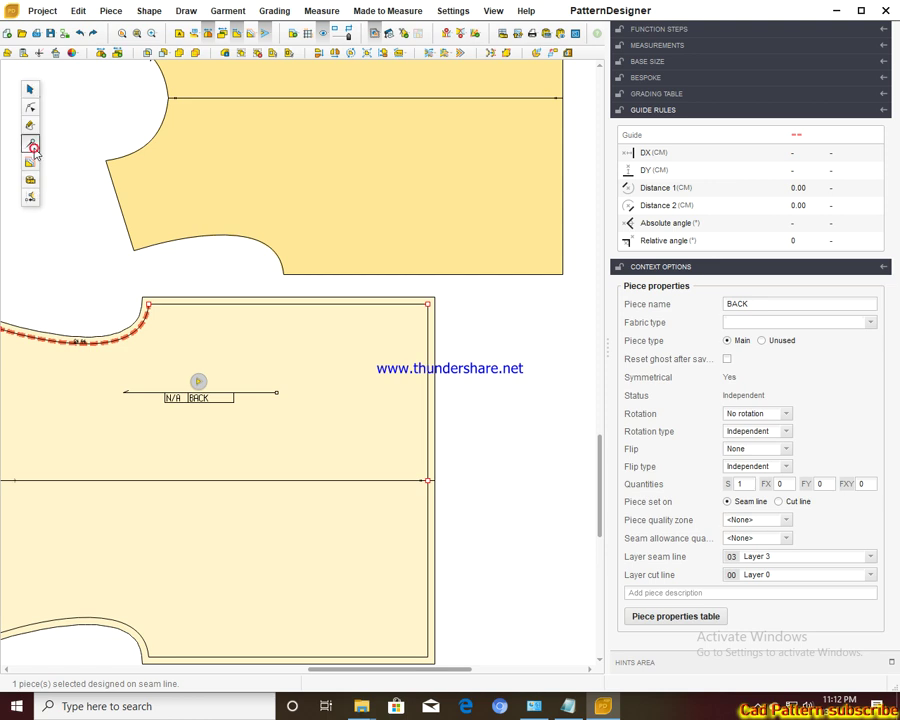
Step: Change the BACK right-hand edge's seam allowance width from 1.00 to 2 cm
left_click(31, 145)
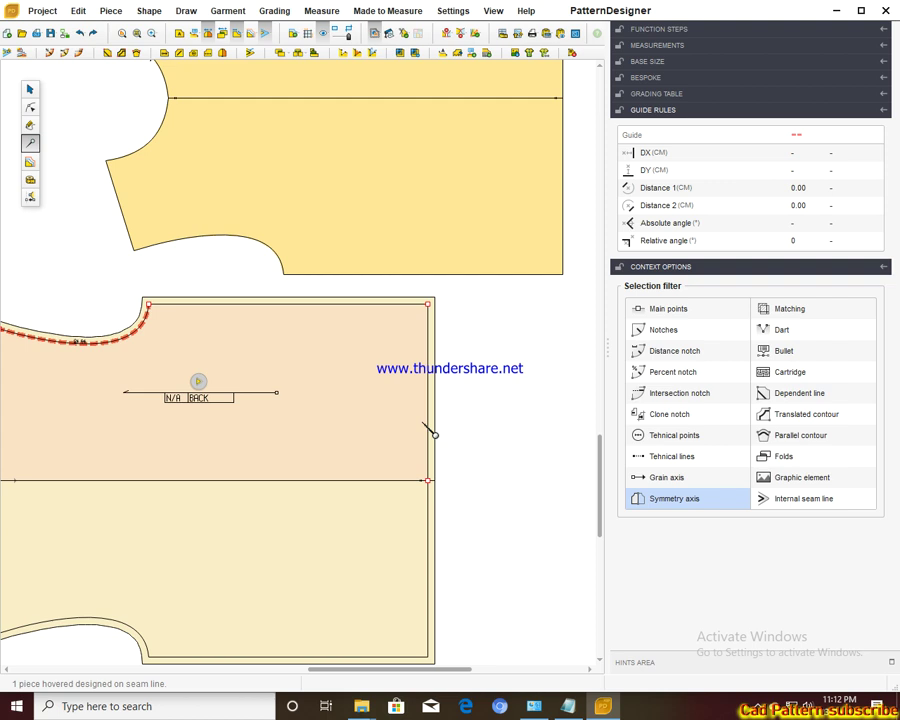
left_click(429, 424)
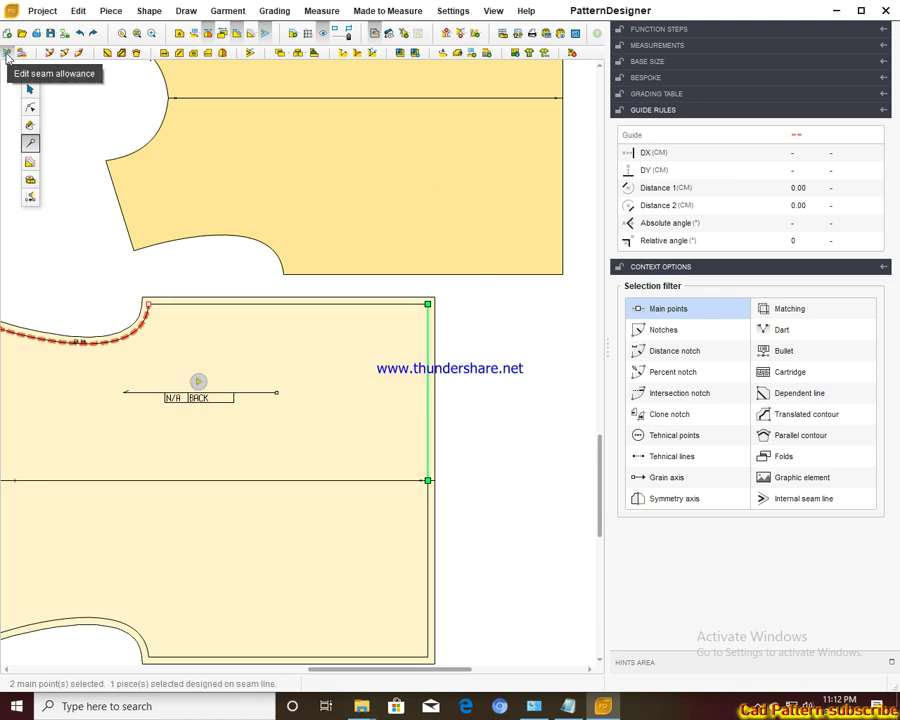
left_click(7, 53)
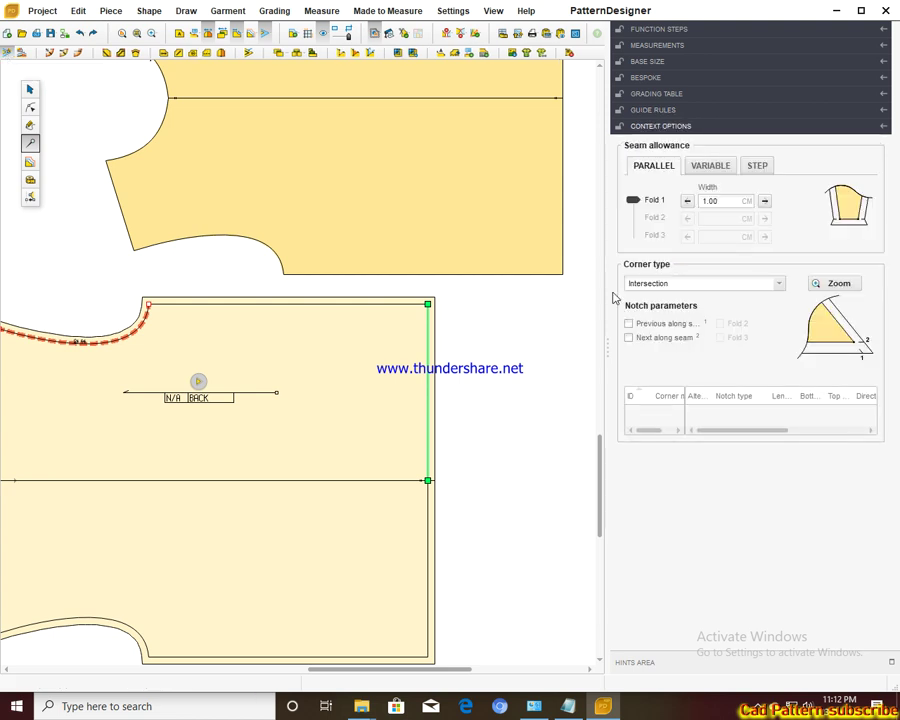
left_click(727, 201)
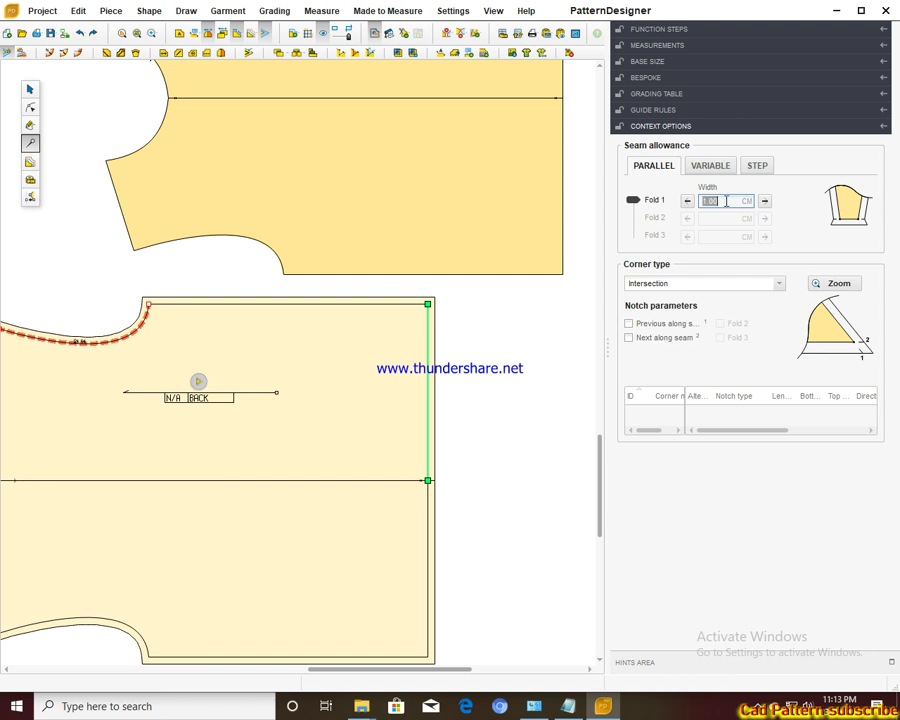
type("2")
key("Return")
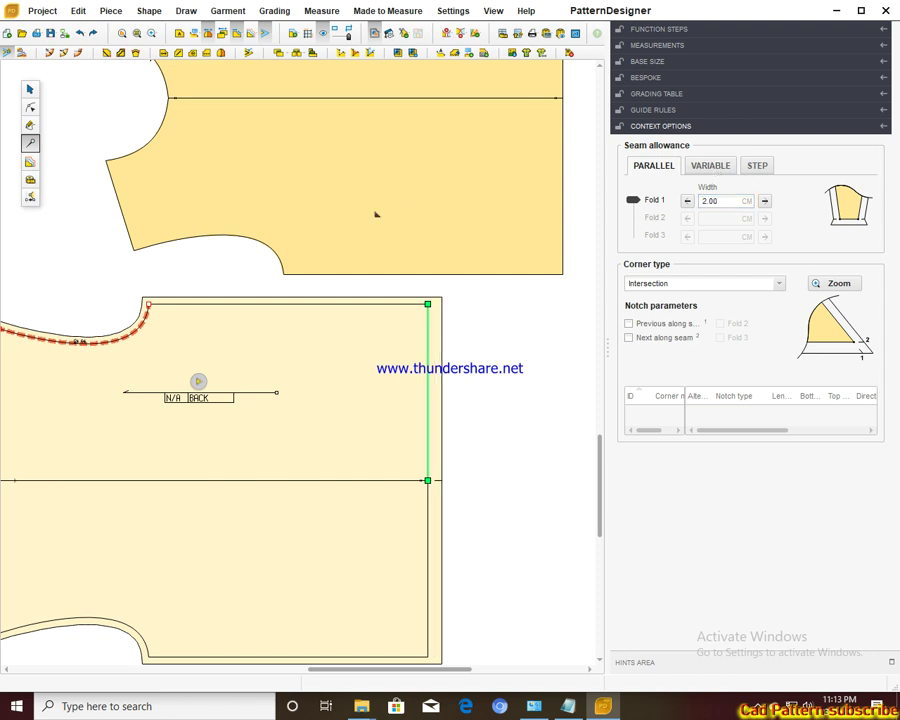
left_click(30, 89)
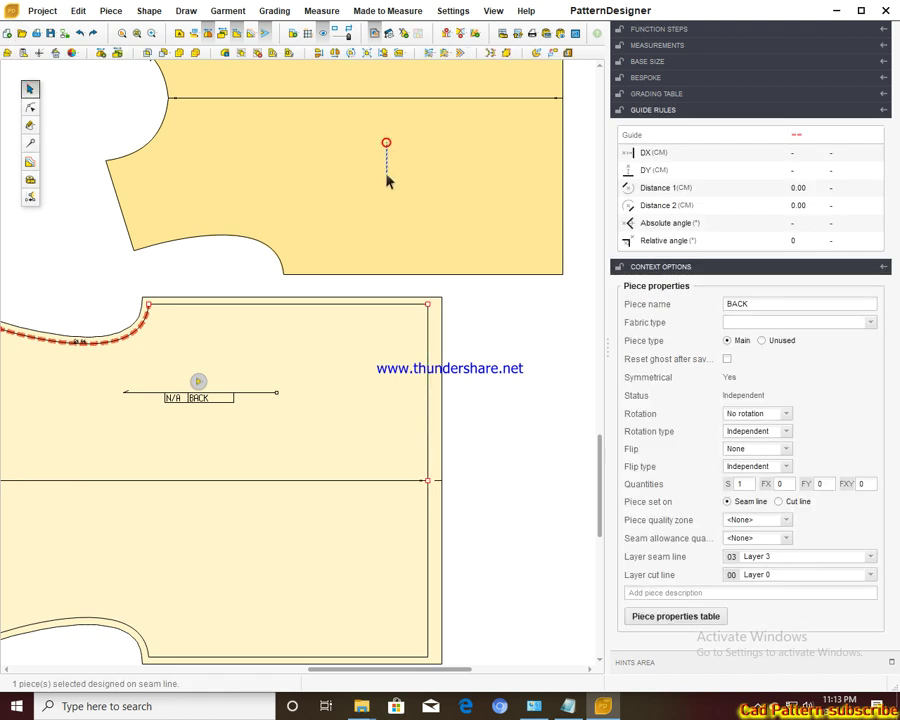
Step: Give the FRONT piece's straight right-hand edge a 2 cm seam allowance
left_click(374, 78)
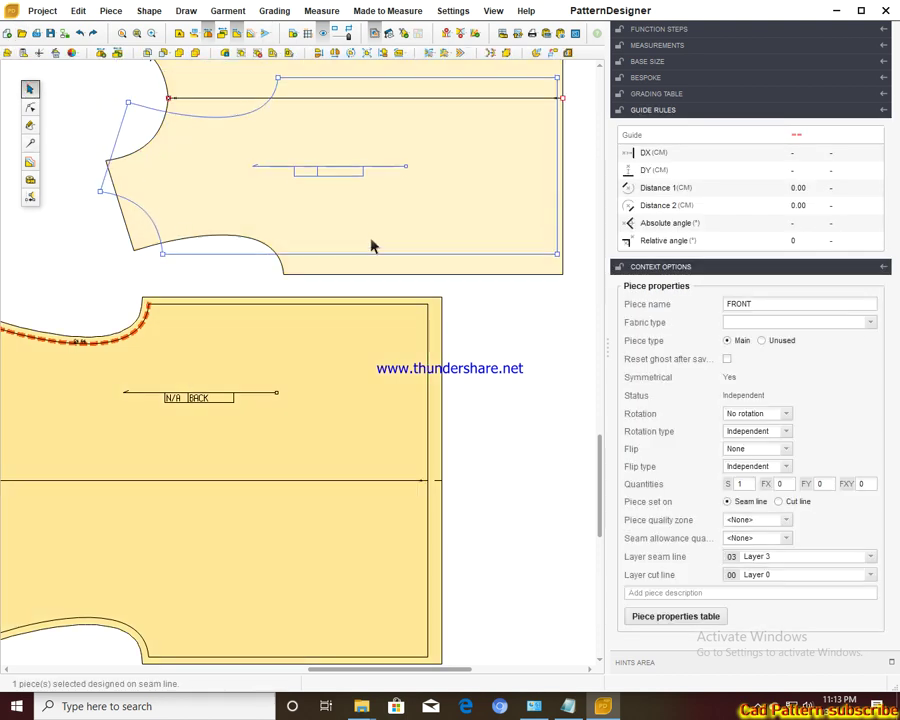
left_click(326, 162)
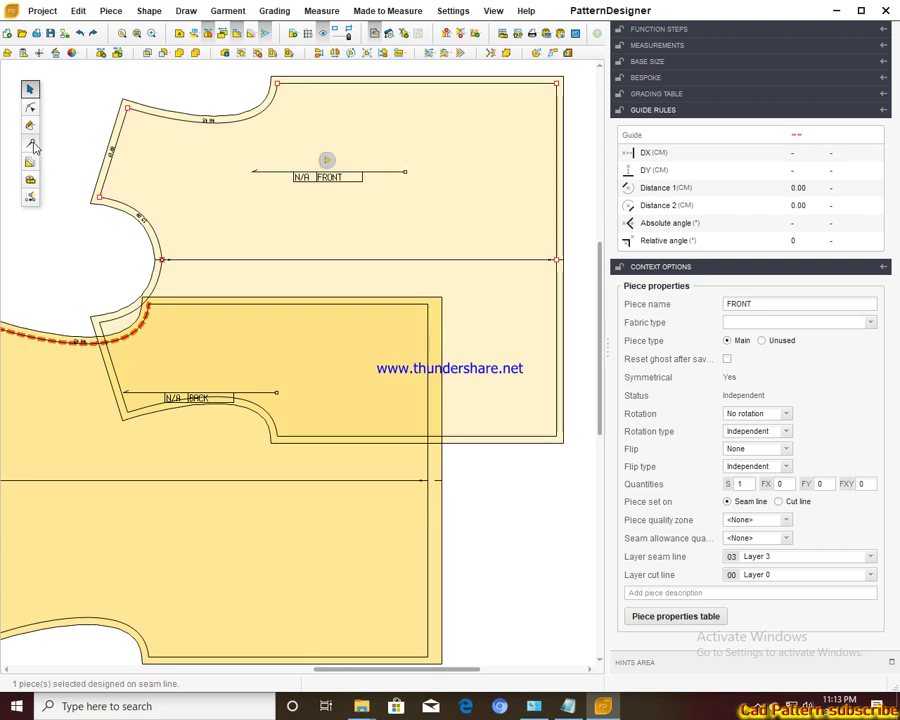
left_click(30, 144)
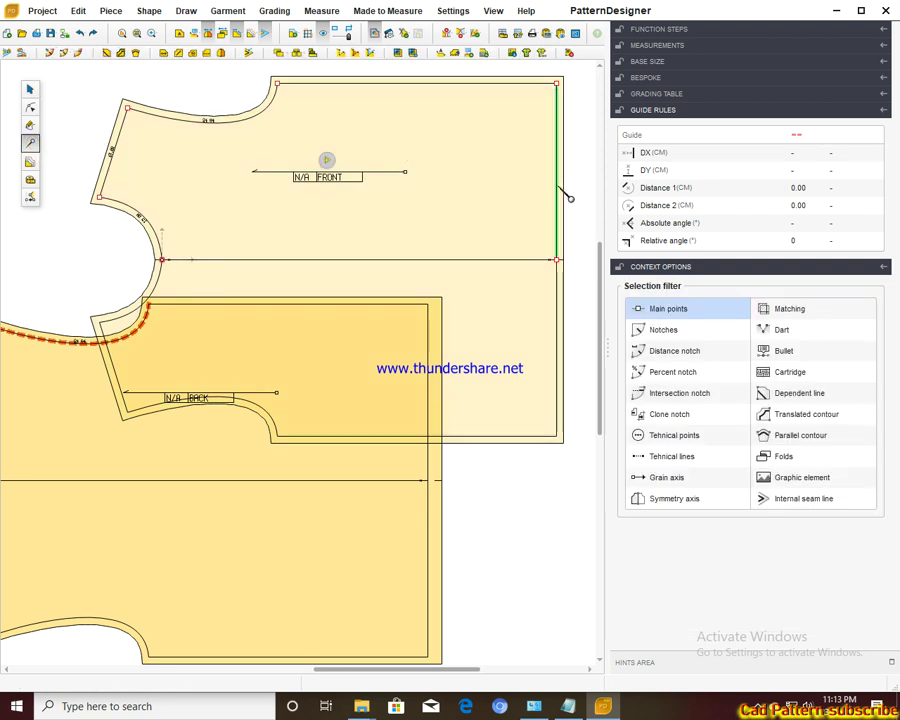
left_click(566, 194)
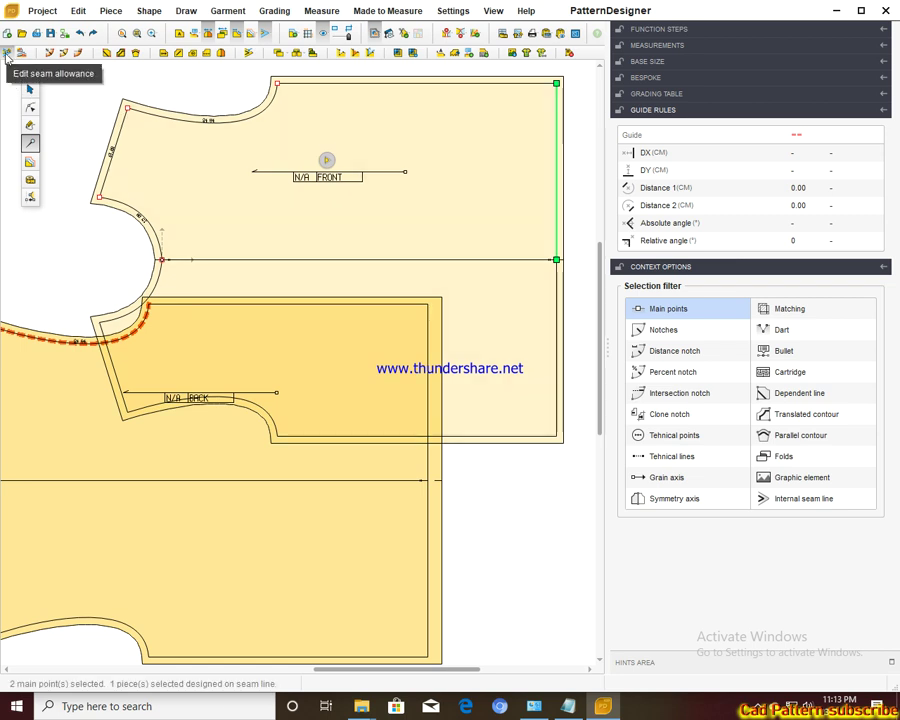
left_click(6, 54)
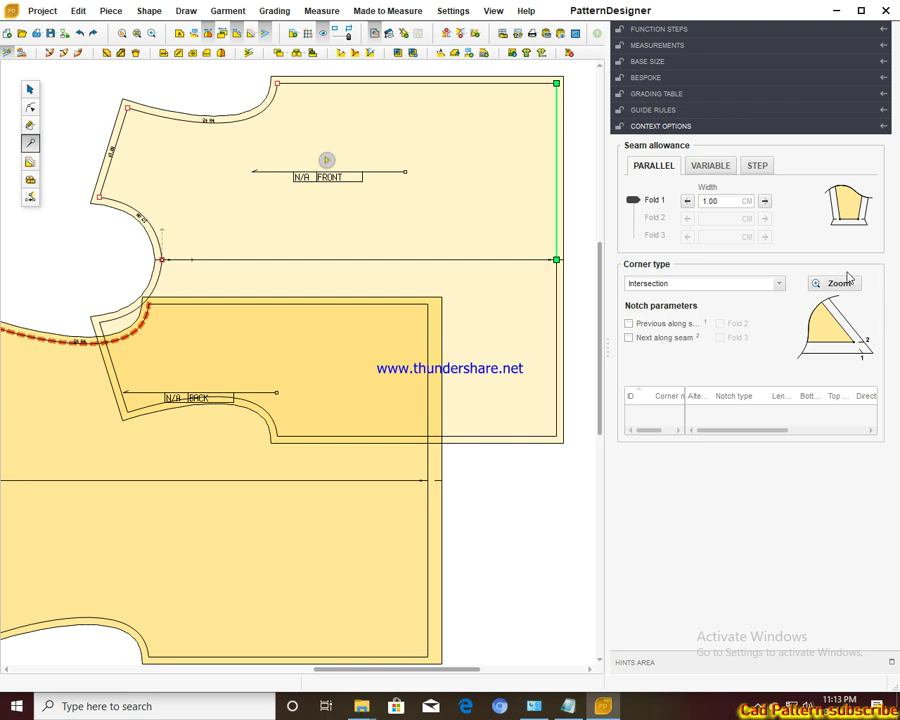
double_click(724, 200)
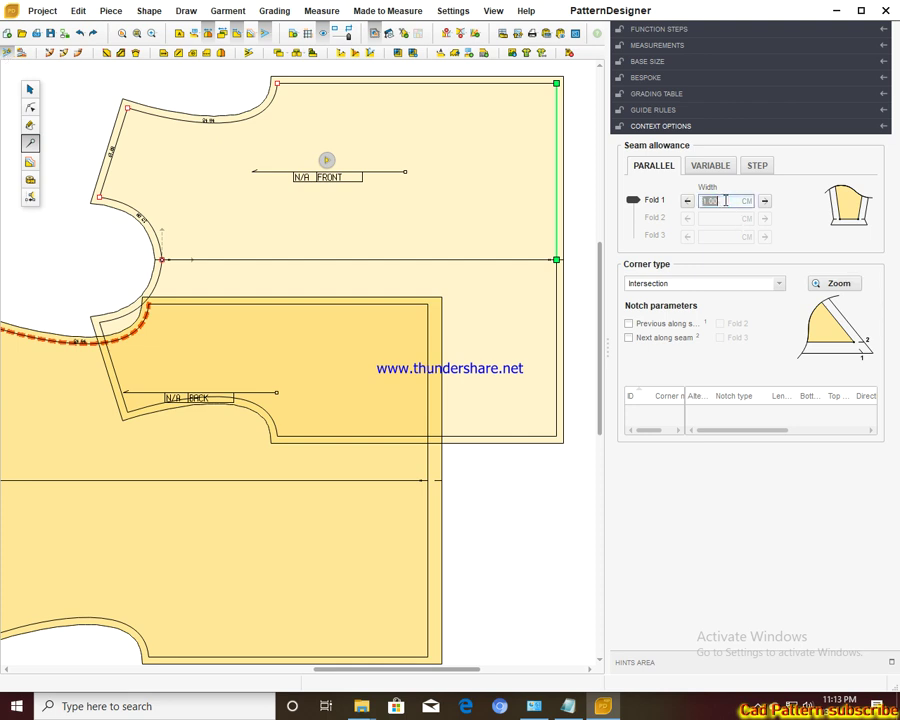
type("2")
key("Return")
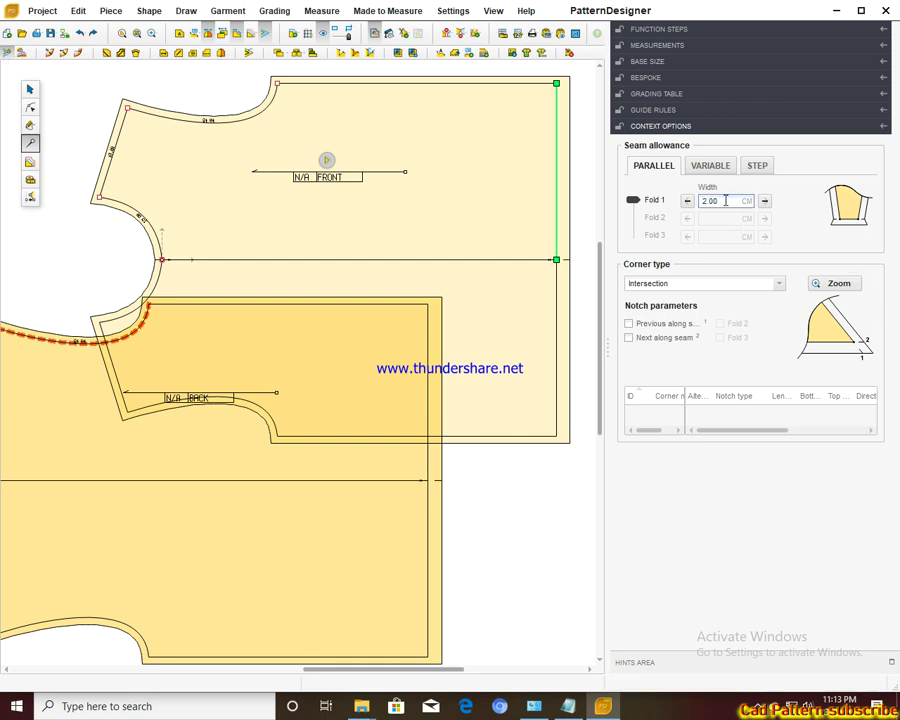
Step: Set the FRONT shoulder-to-armhole corner to the Next symmetry corner type
left_click(117, 209)
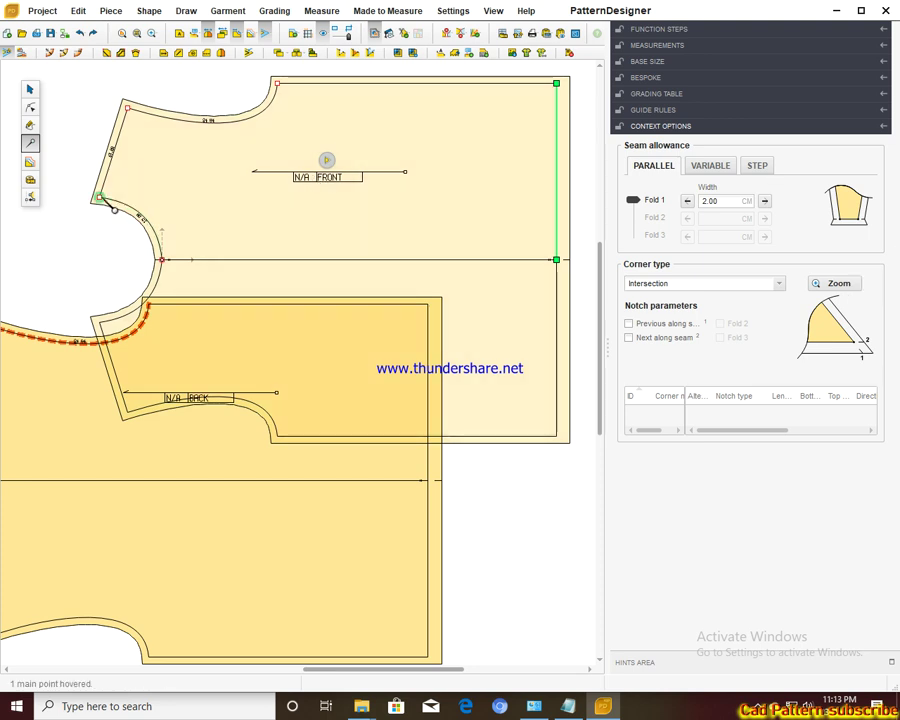
left_click(114, 209)
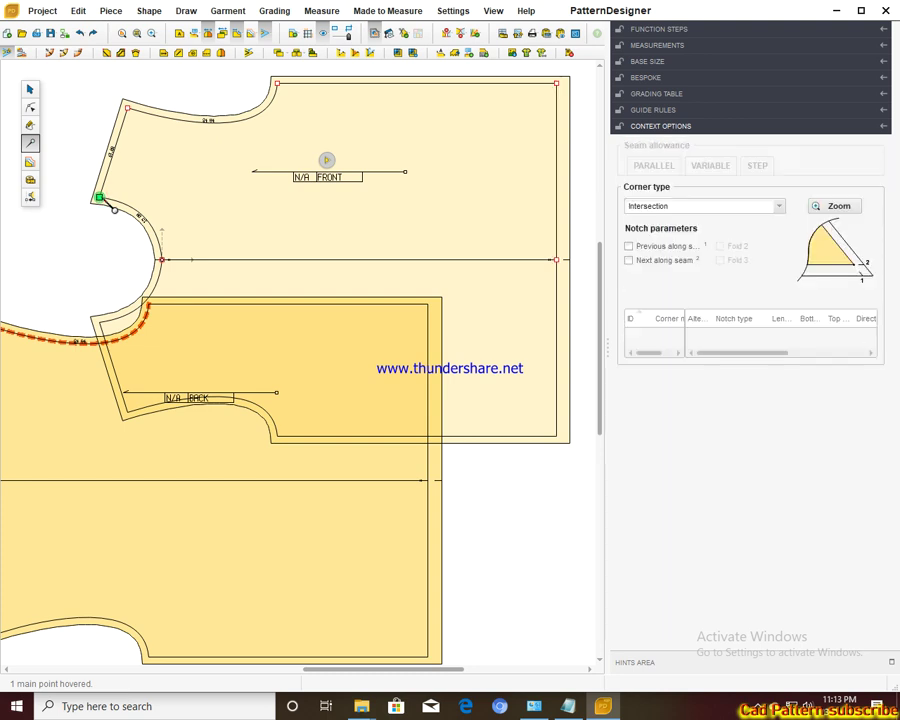
left_click(780, 206)
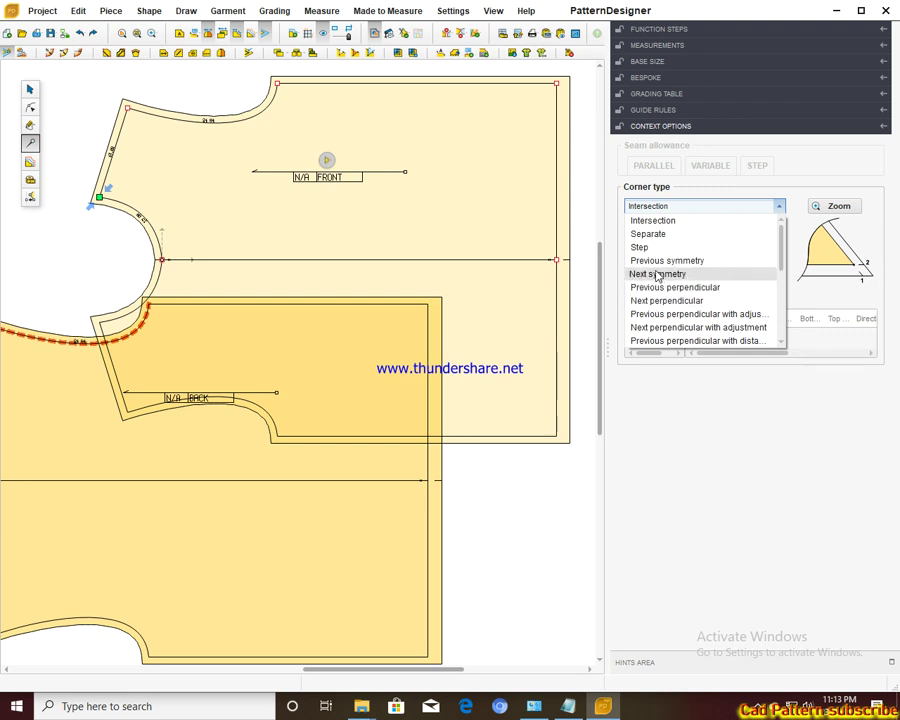
left_click(657, 274)
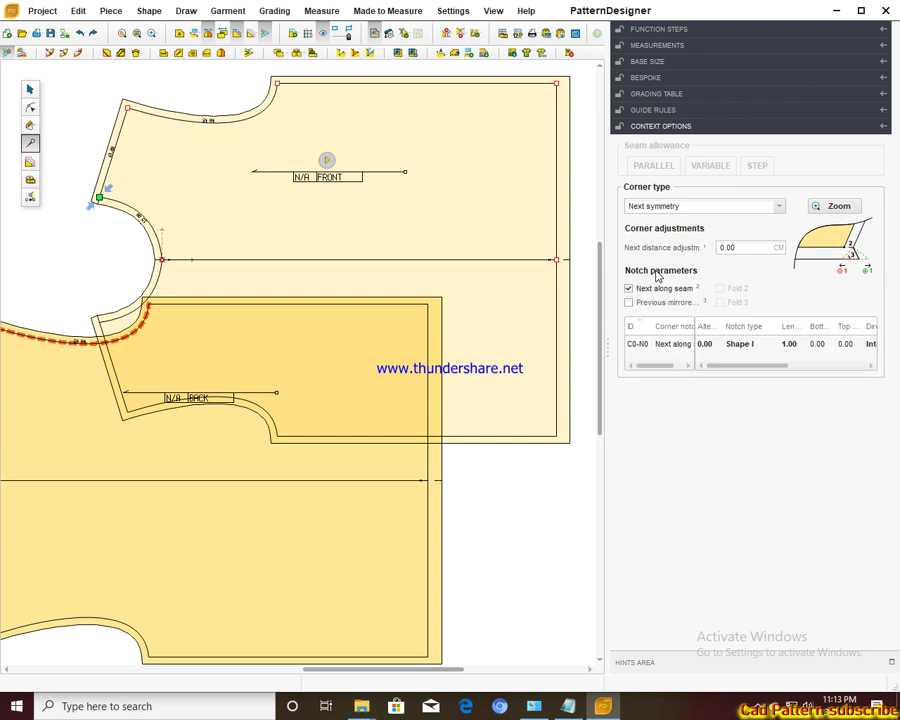
left_click(162, 178)
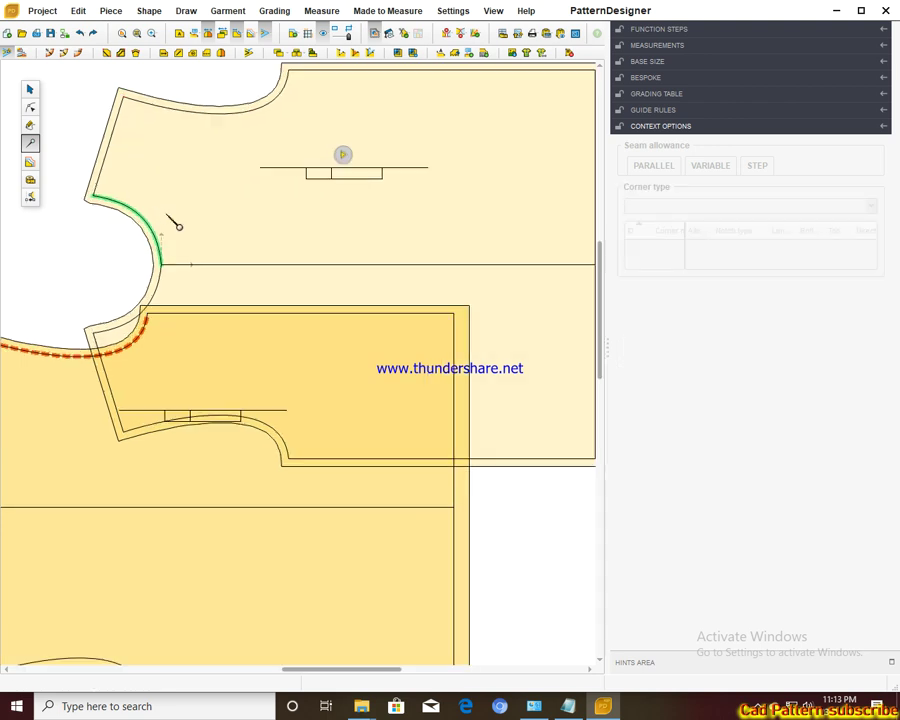
scroll(95, 200, "up", 2)
scroll(85, 202, "up", 1)
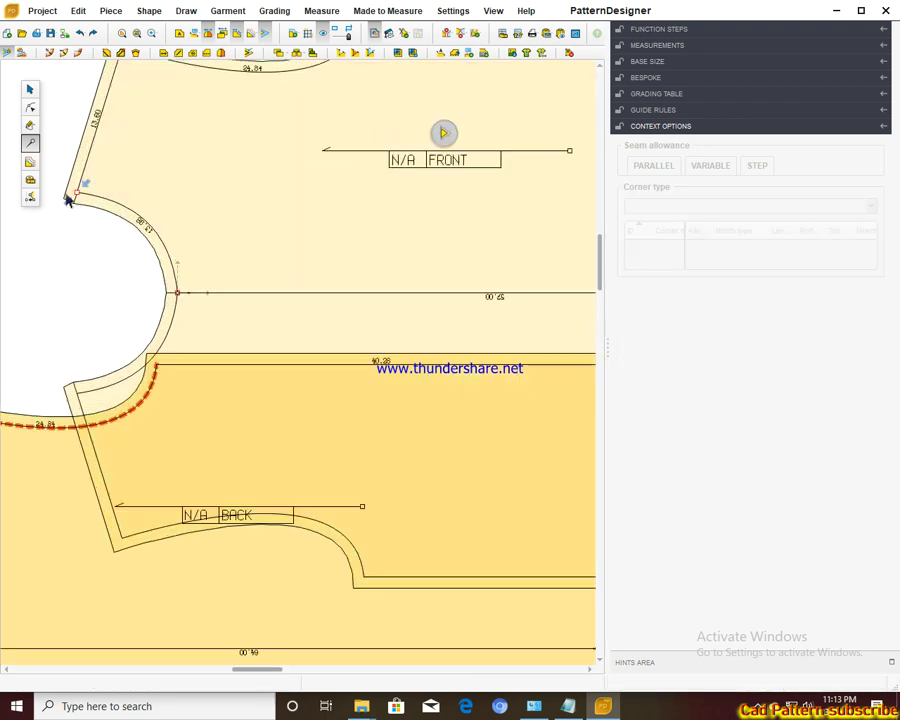
left_click(30, 89)
left_click(250, 188)
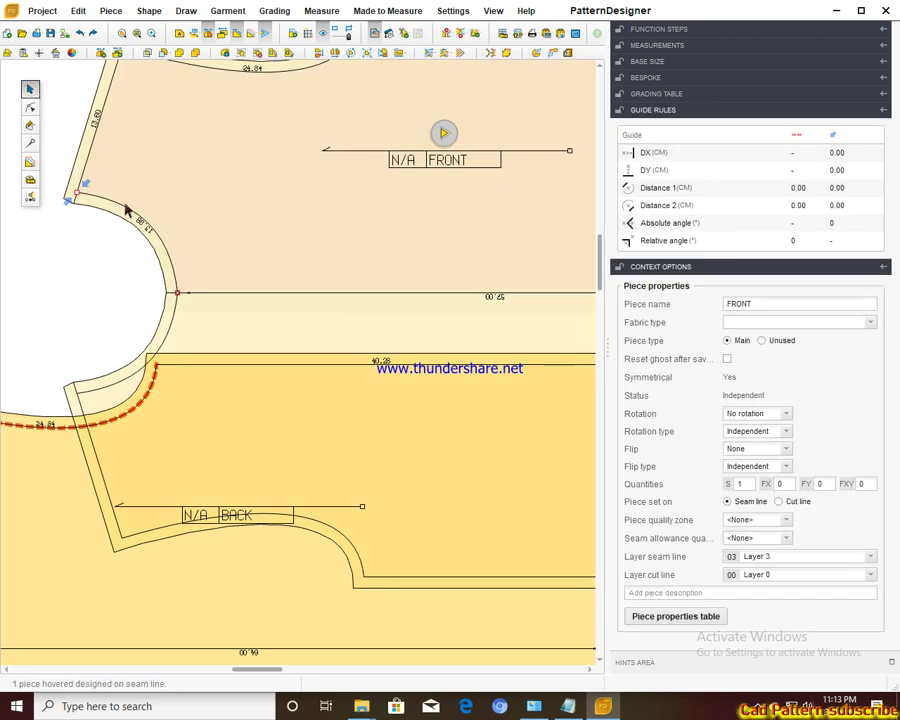
Step: Zoom out and drag the overlapping pieces to a new position
scroll(305, 248, "down", 1)
scroll(298, 246, "down", 1)
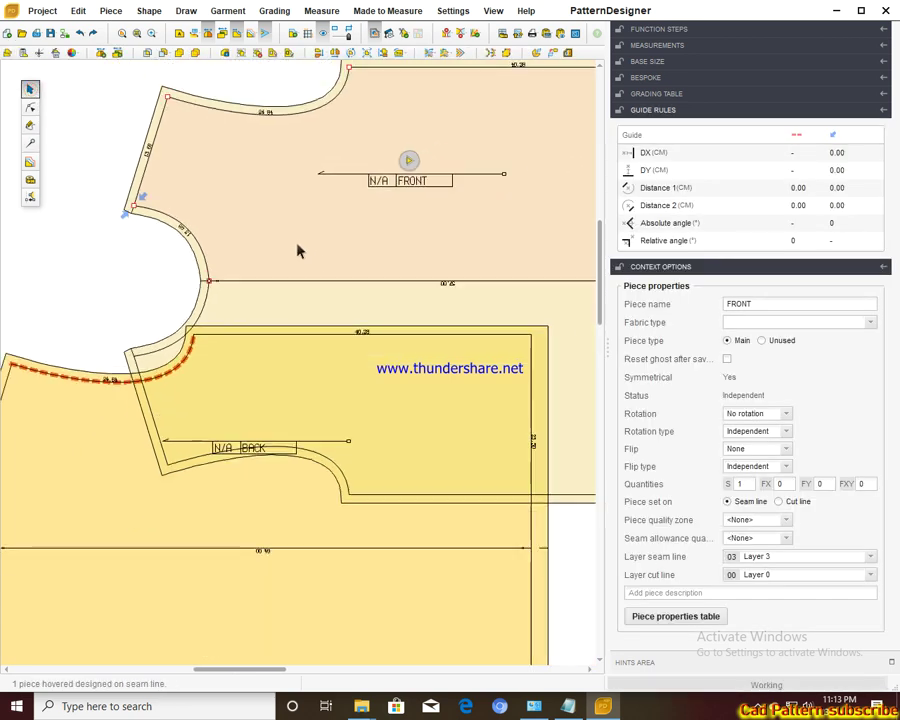
scroll(296, 250, "down", 1)
scroll(290, 260, "down", 1)
scroll(280, 268, "down", 1)
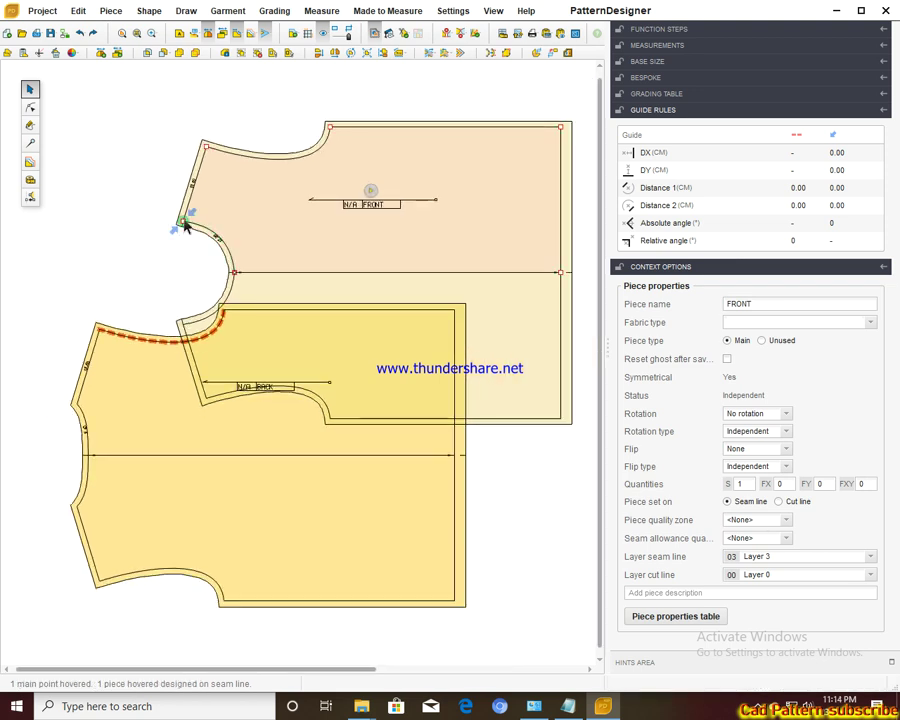
mouse_move(186, 228)
left_mouse_down()
mouse_move(86, 413)
mouse_move(78, 405)
left_mouse_up()
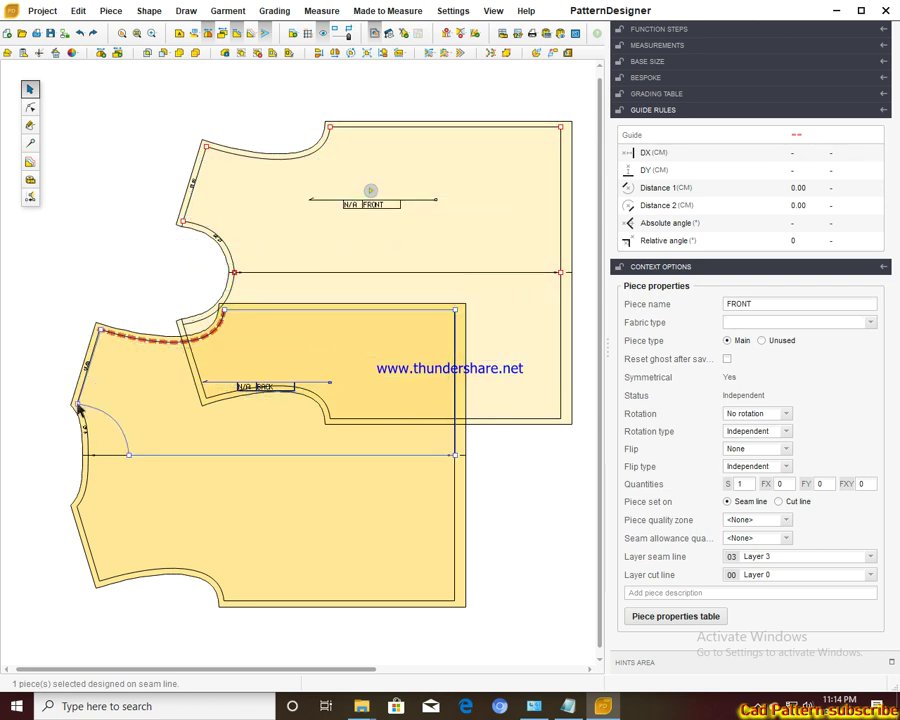
left_click_drag(193, 427, 196, 423)
Step: Move FRONT up clear of BACK and place BACK directly below it
scroll(195, 423, "up", 1)
scroll(197, 416, "down", 1)
scroll(199, 414, "down", 1)
scroll(200, 414, "down", 1)
left_click(140, 420)
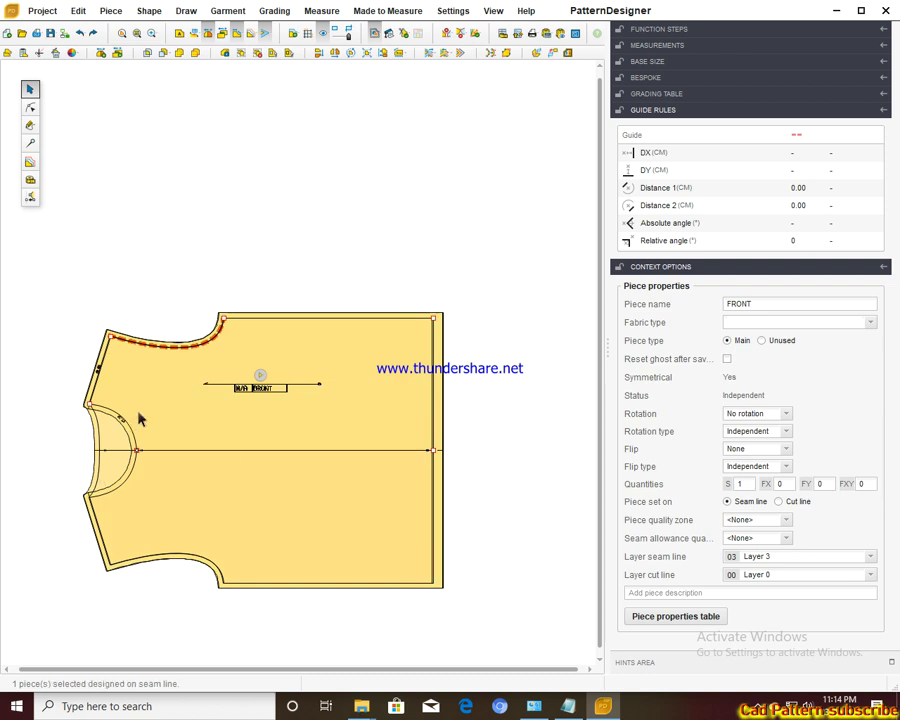
left_click_drag(337, 376, 363, 168)
left_click_drag(365, 418, 410, 534)
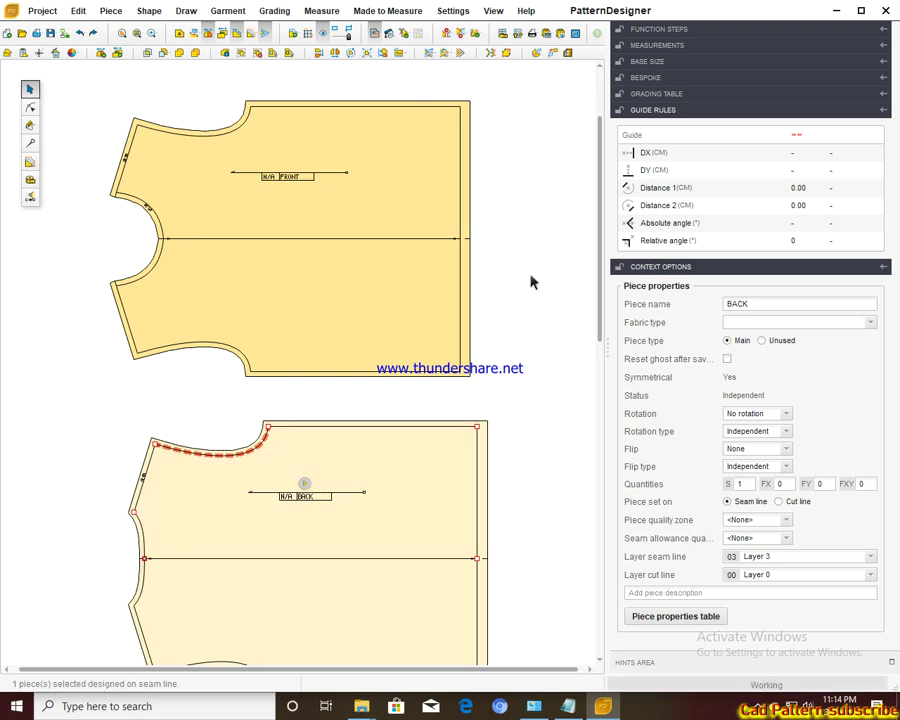
Step: Bring up the BASIC T-shirt measurement notes in Notepad
scroll(528, 281, "down", 1)
scroll(528, 281, "up", 1)
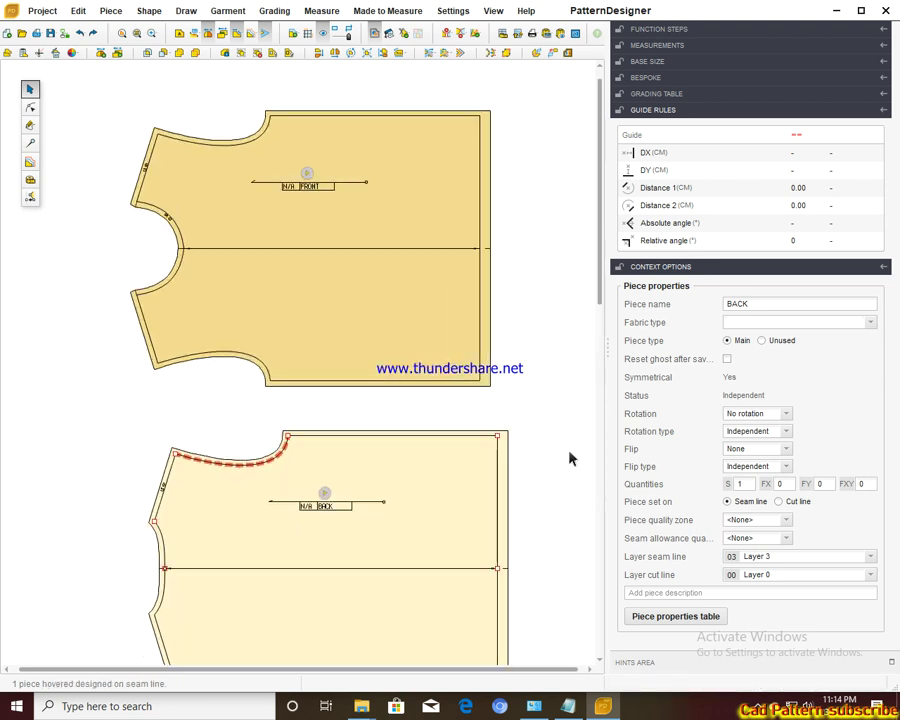
left_click(568, 706)
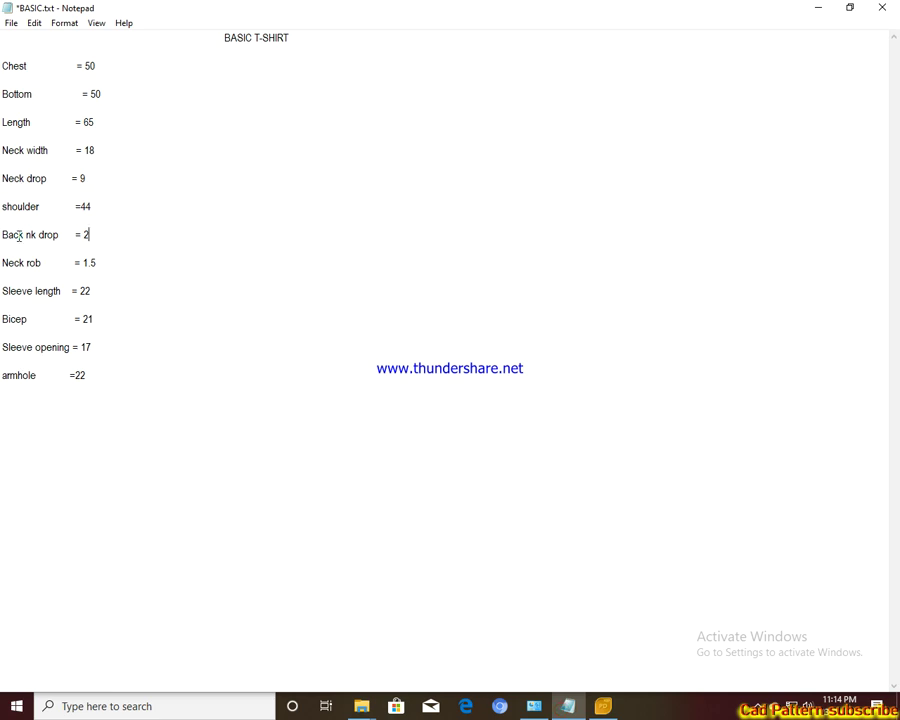
Step: Note the Bicep value 21 in BASIC.txt, then return to Pattern Designer
mouse_move(80, 291)
left_mouse_down()
mouse_move(116, 290)
mouse_move(112, 320)
left_mouse_up()
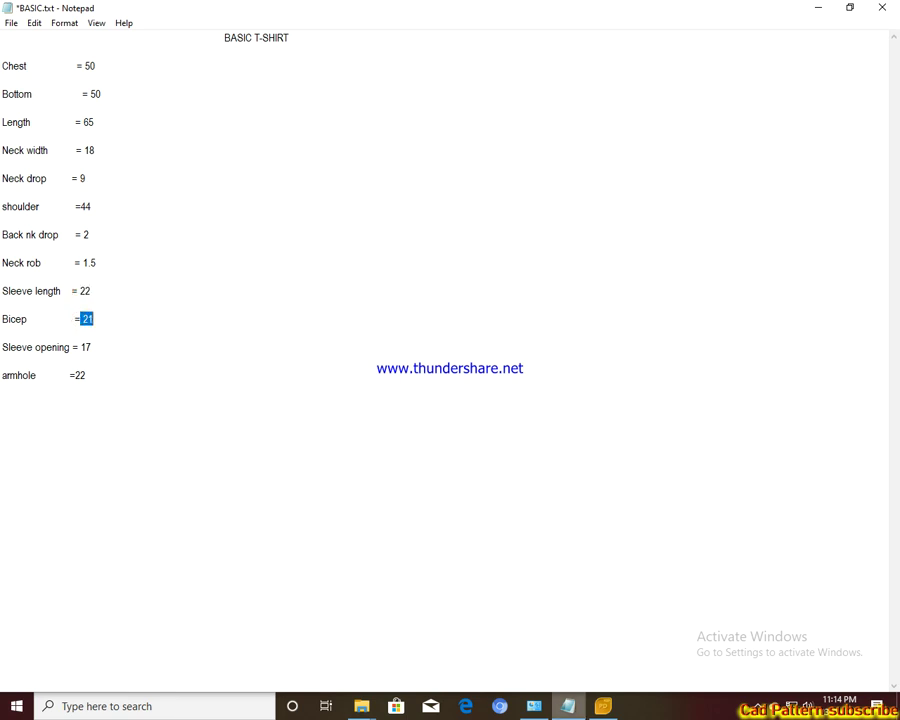
left_click(603, 706)
Step: Draw a rectangle by its diagonal to the left of the FRONT piece
scroll(420, 146, "up", 1)
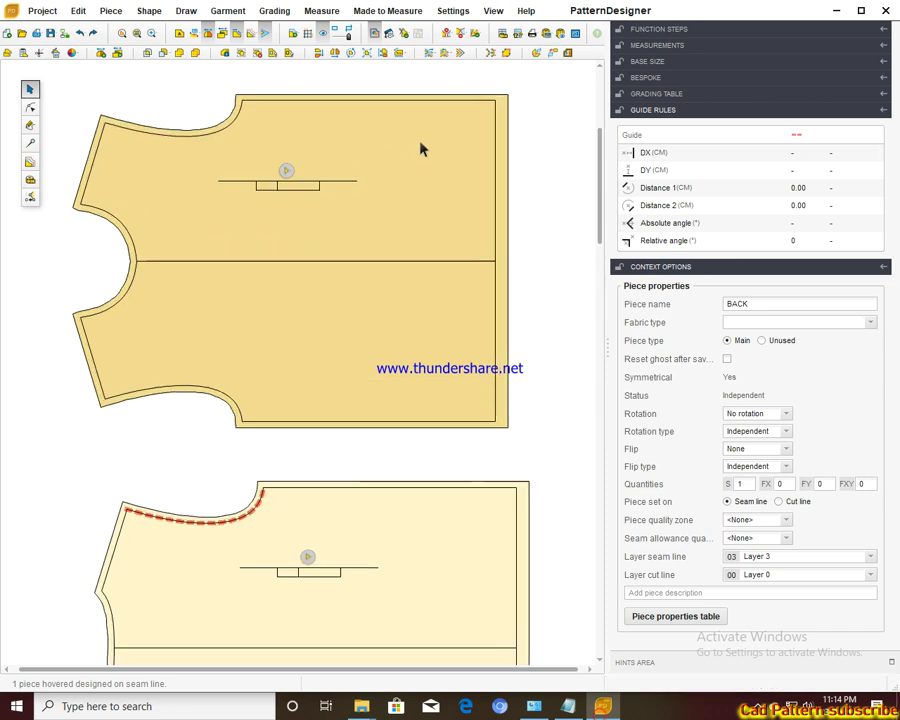
scroll(410, 146, "down", 2)
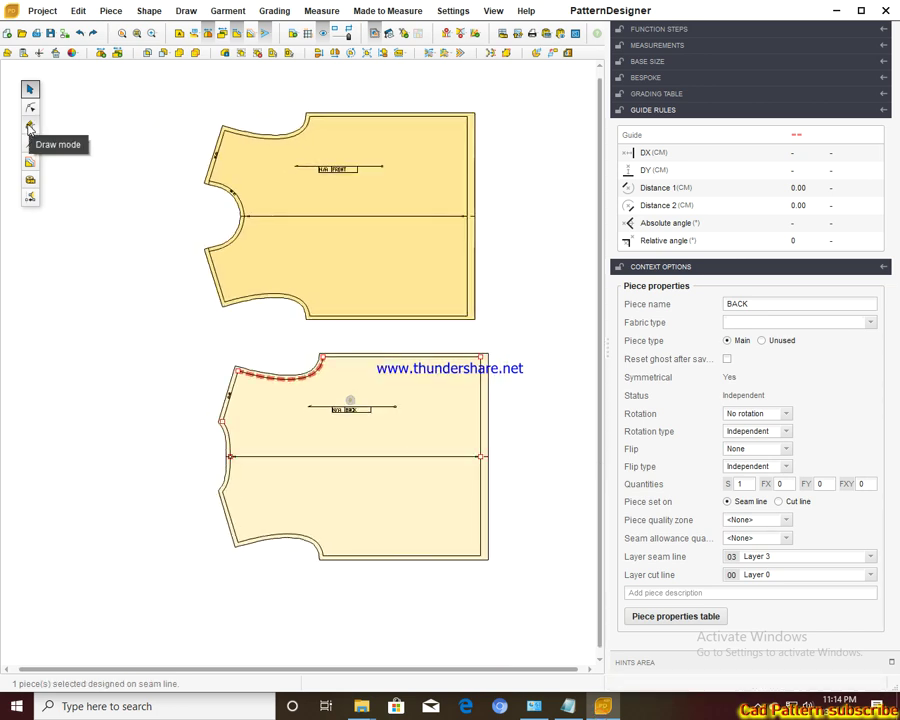
left_click(29, 128)
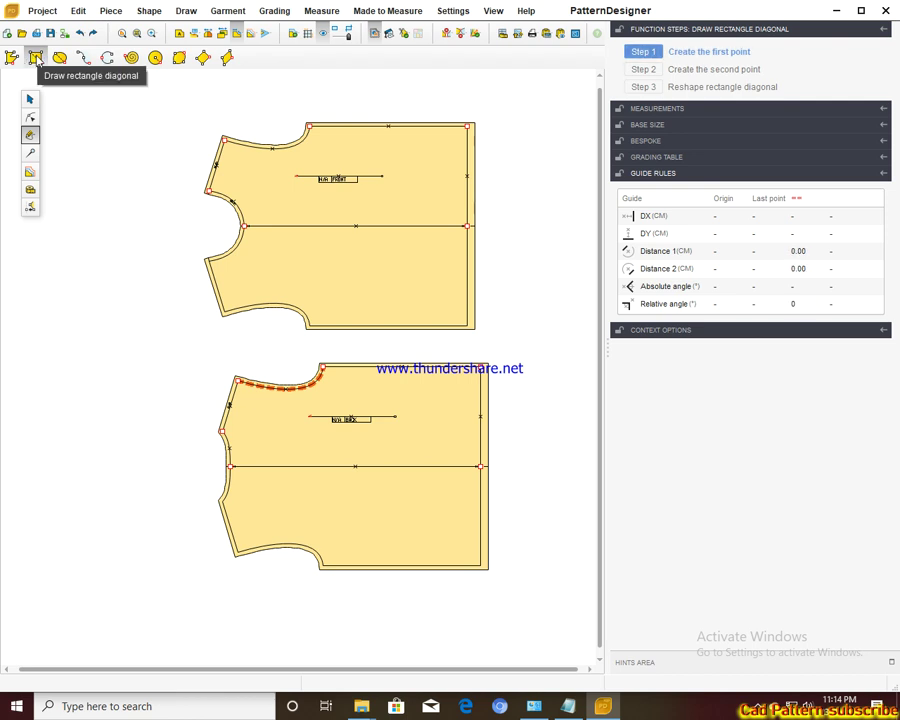
left_click(56, 238)
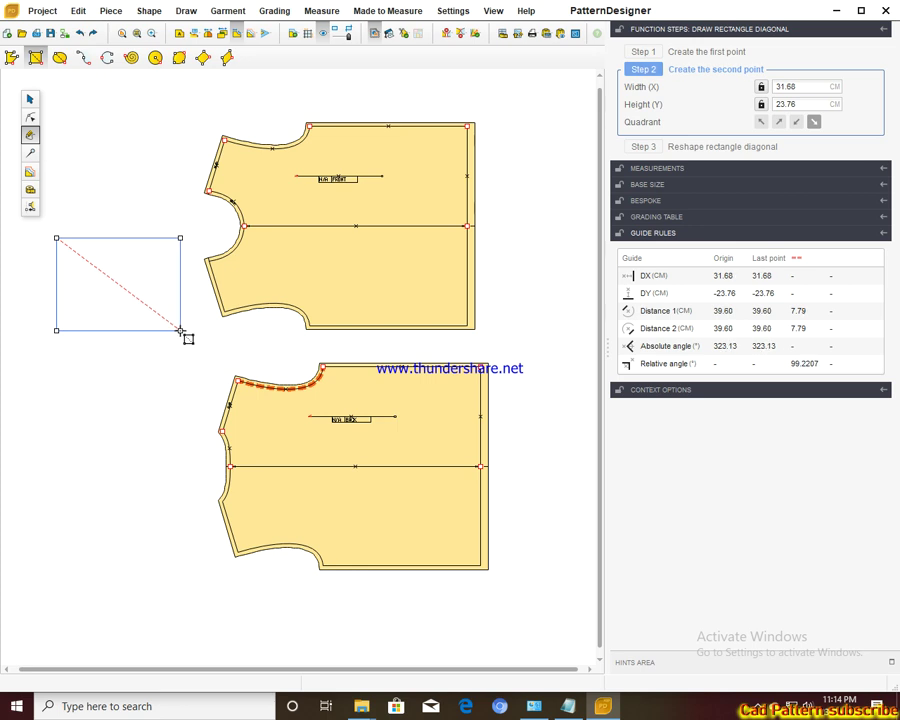
left_click(180, 330)
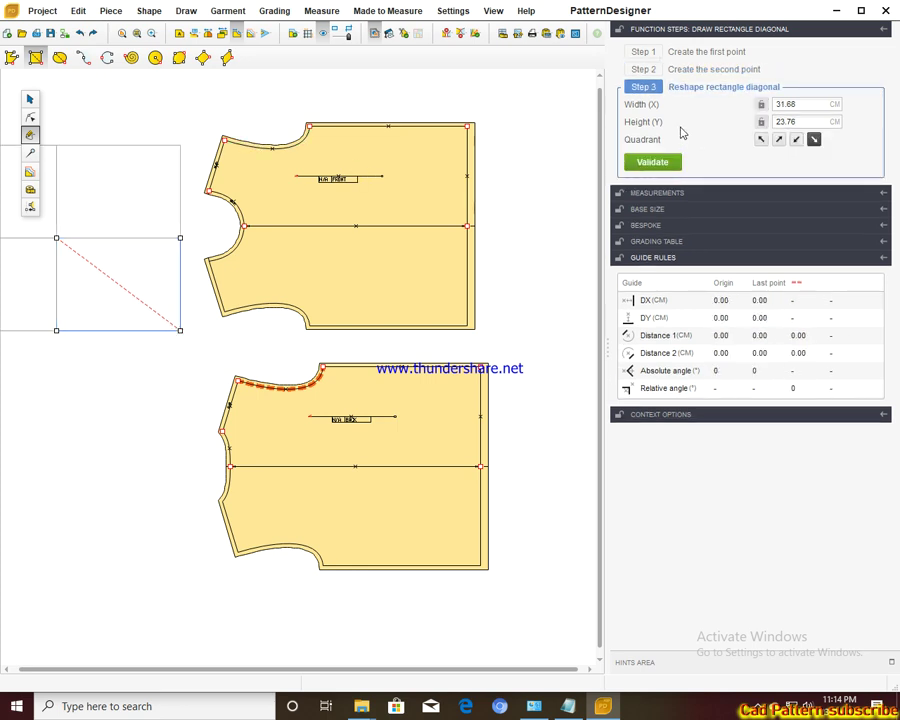
Step: Size the rectangle 22 cm wide by 21 cm high and validate it as a new piece
left_click_drag(773, 104, 801, 104)
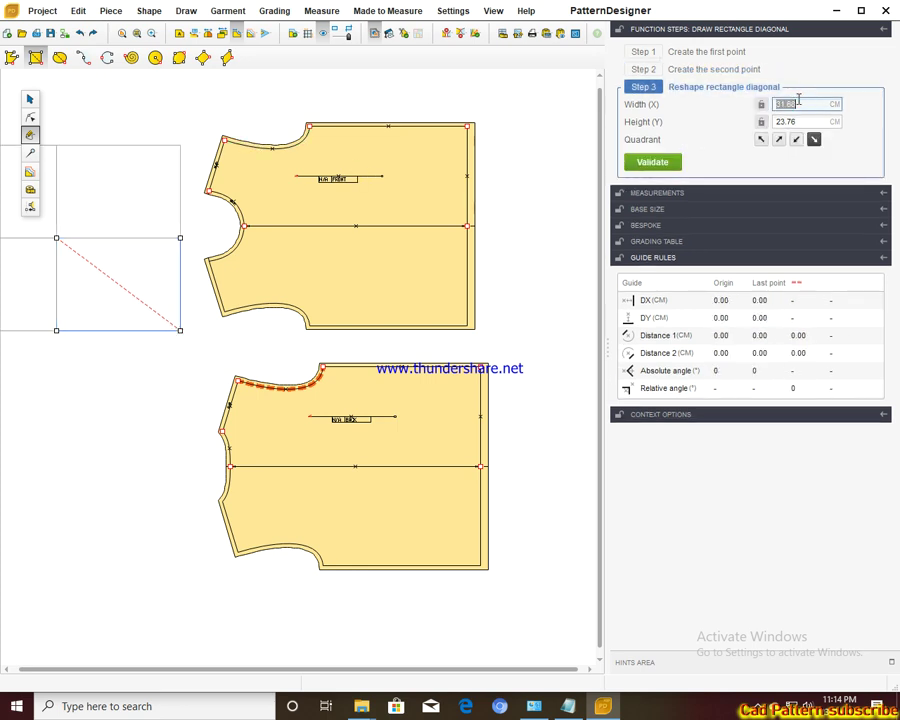
type("22")
left_click(790, 122)
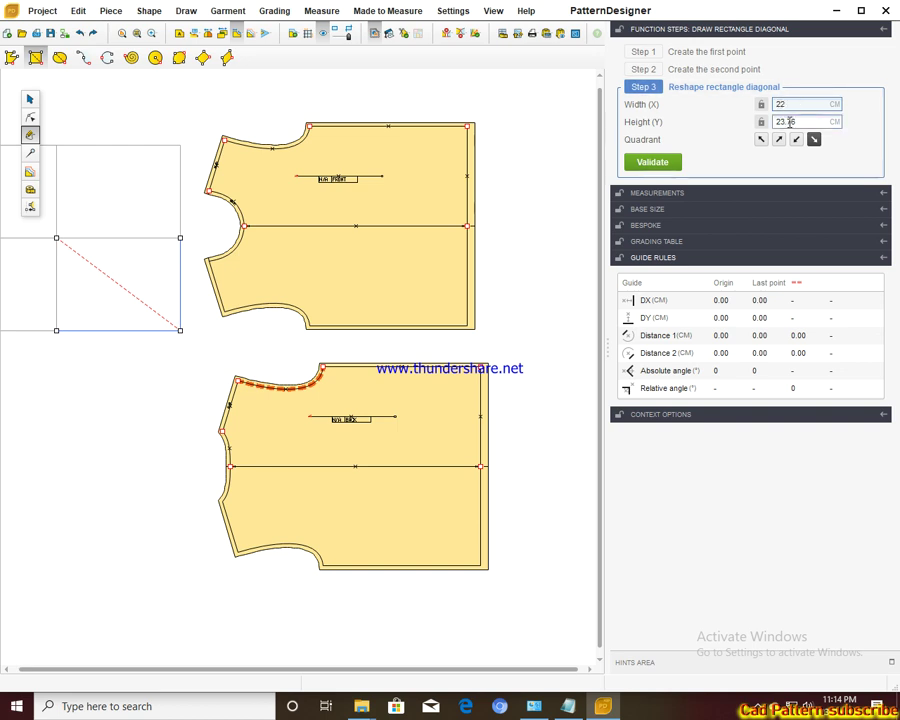
left_click(800, 121)
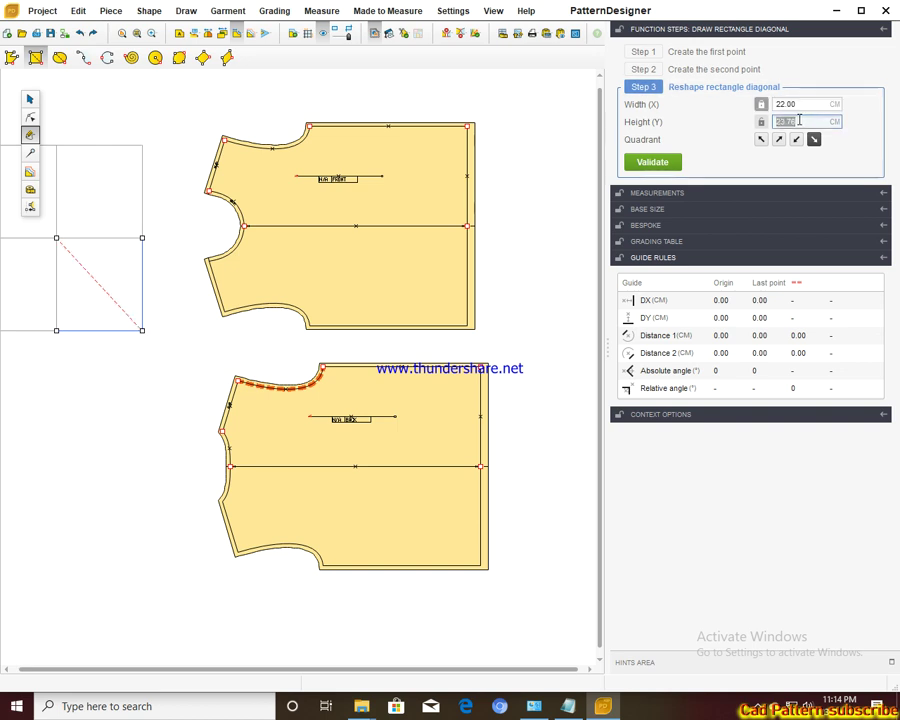
type("21")
key("Return")
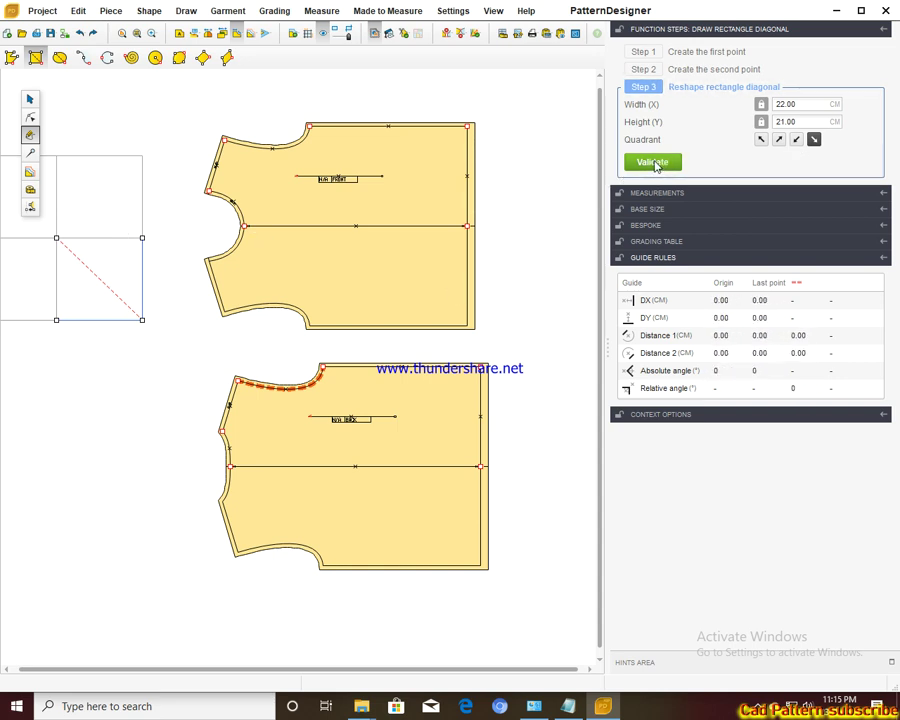
left_click(655, 165)
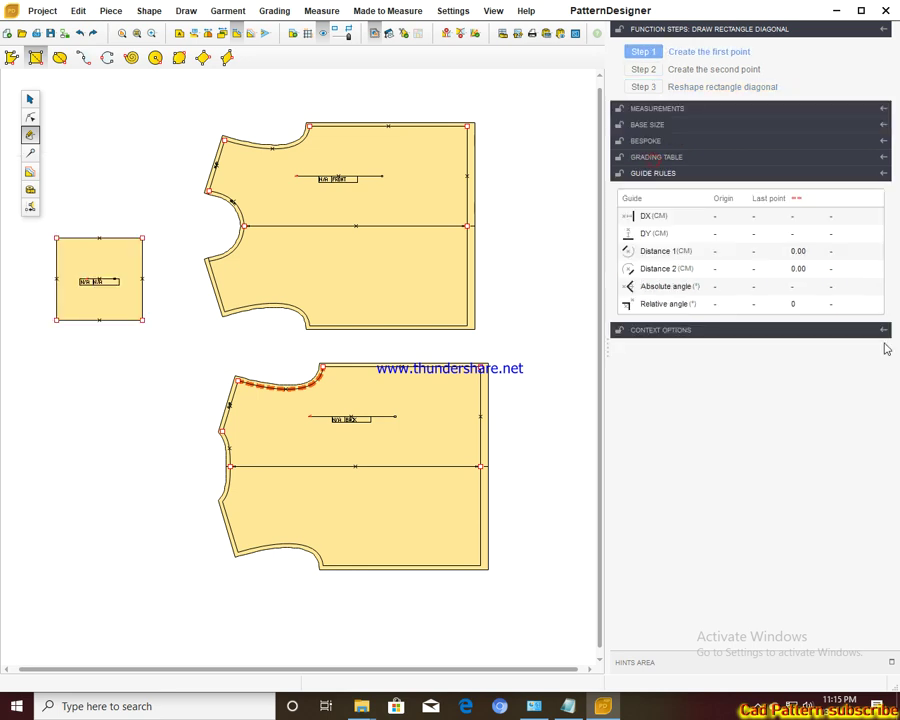
left_click(30, 98)
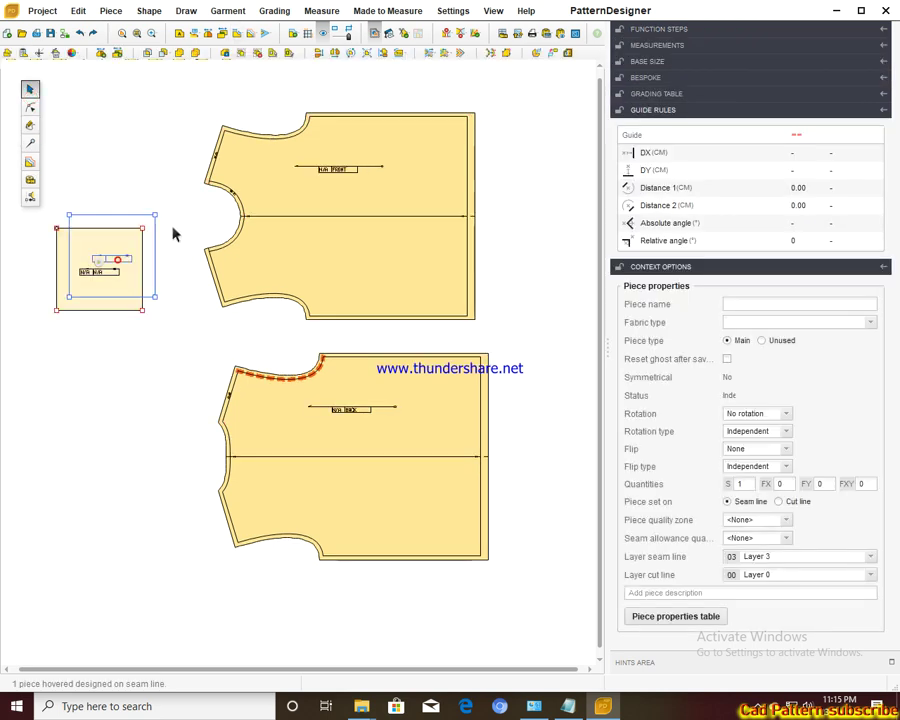
Step: Nudge the new rectangle piece slightly down and to the right
scroll(125, 232, "up", 3)
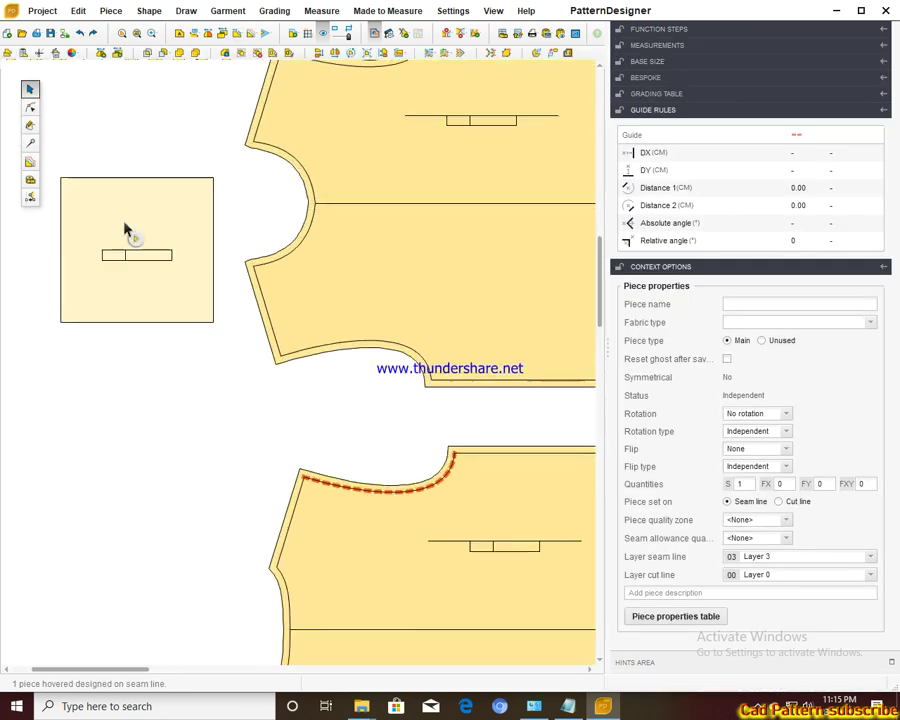
left_click_drag(106, 205, 111, 245)
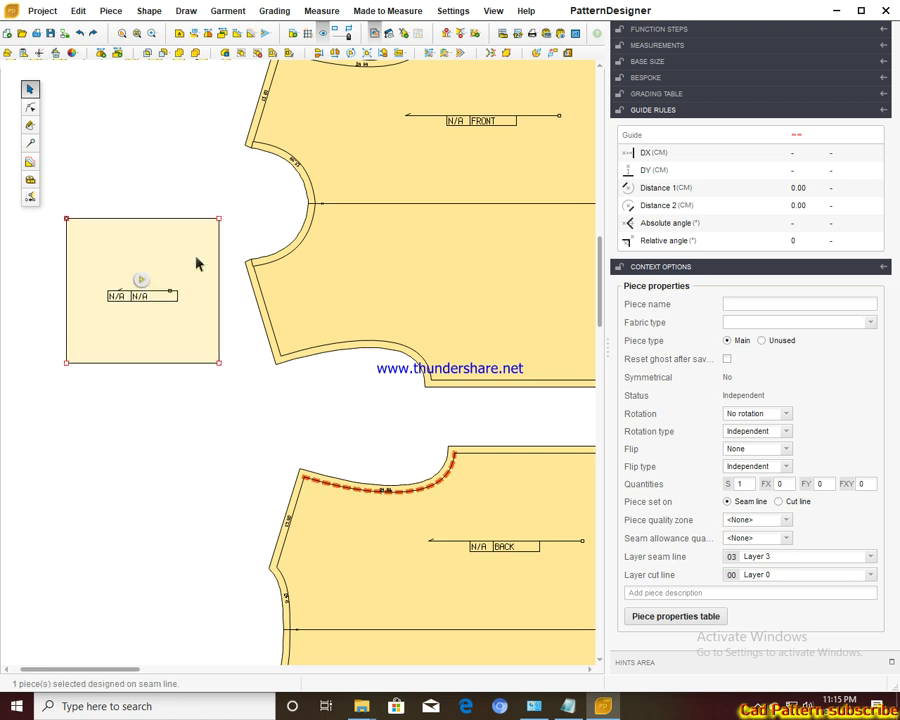
scroll(169, 263, "up", 1)
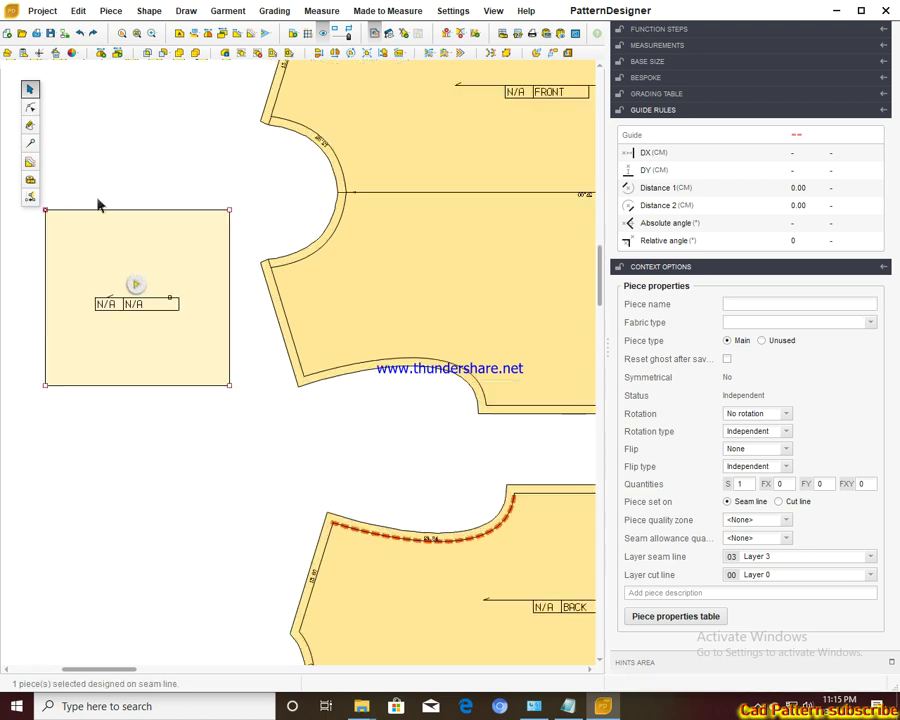
left_click_drag(124, 229, 139, 232)
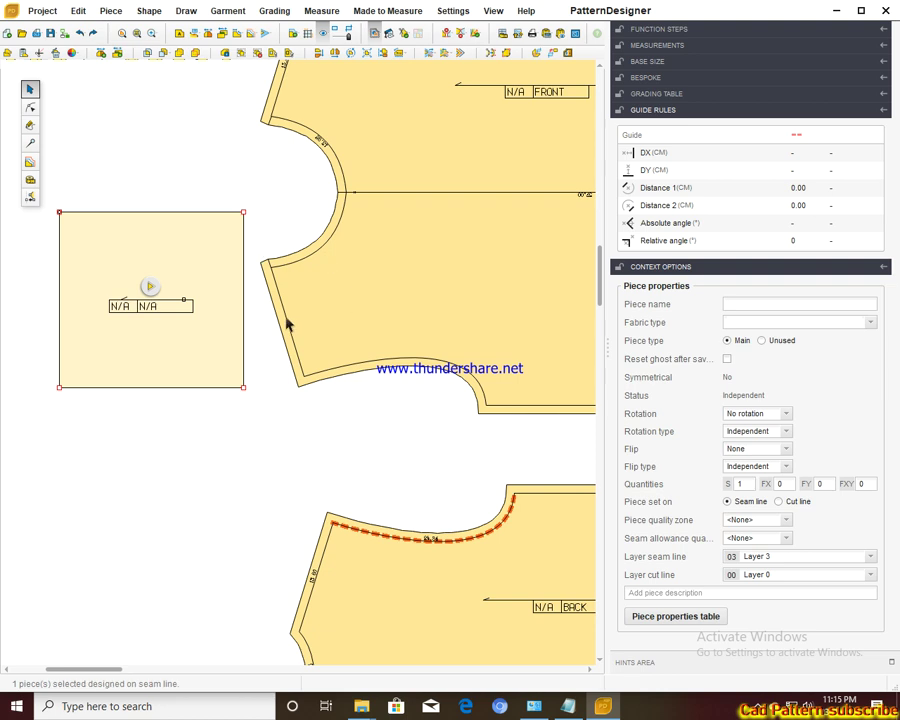
Step: Recheck BASIC.txt, then select and zoom in on the rectangle showing its 22.00 and 21.00 edges
left_click(30, 107)
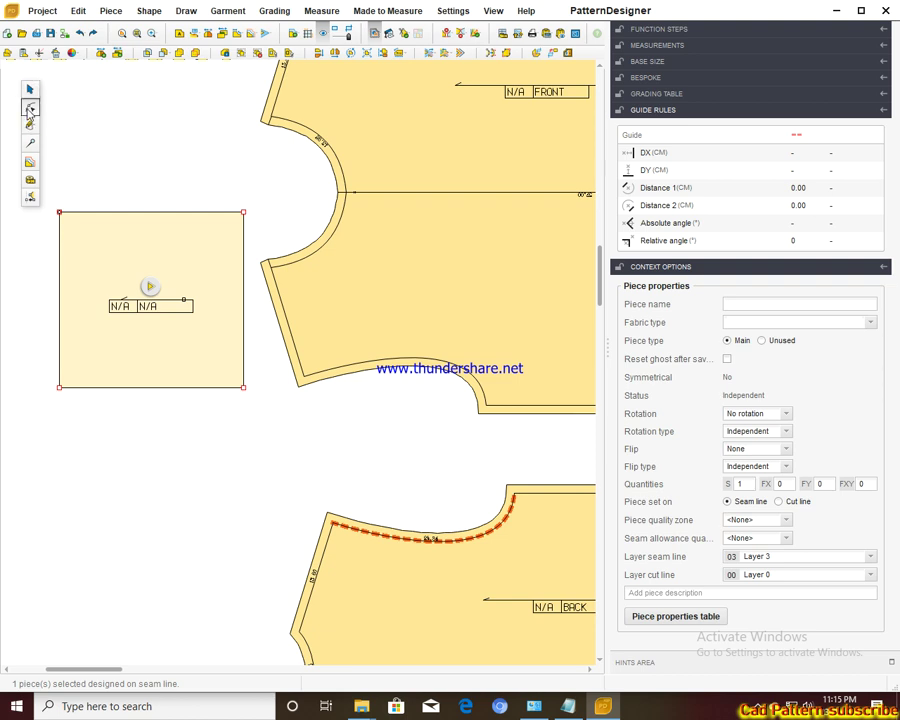
left_click(128, 245)
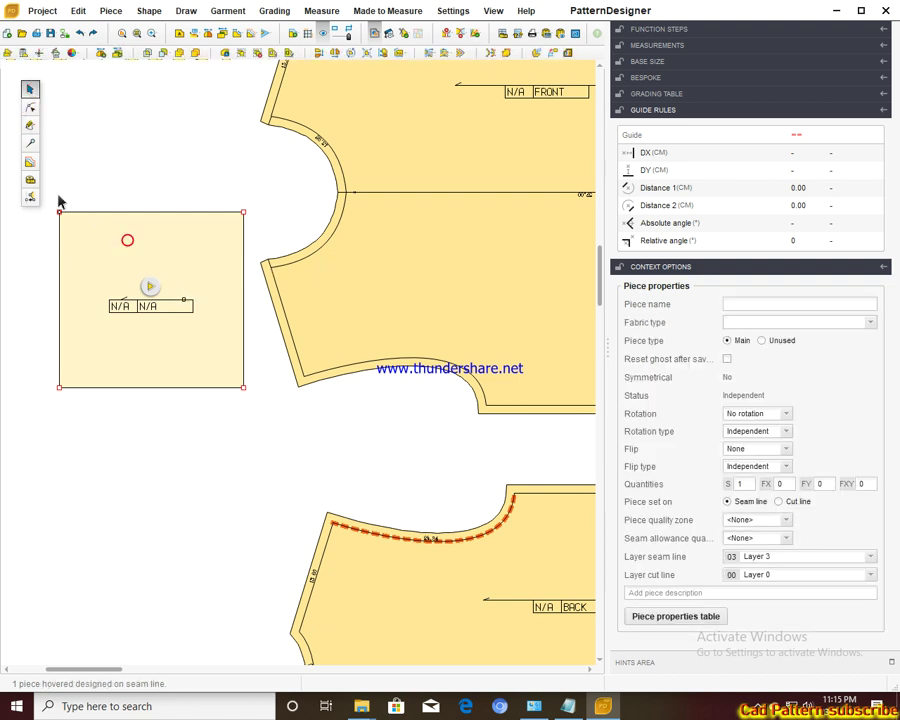
left_click(30, 107)
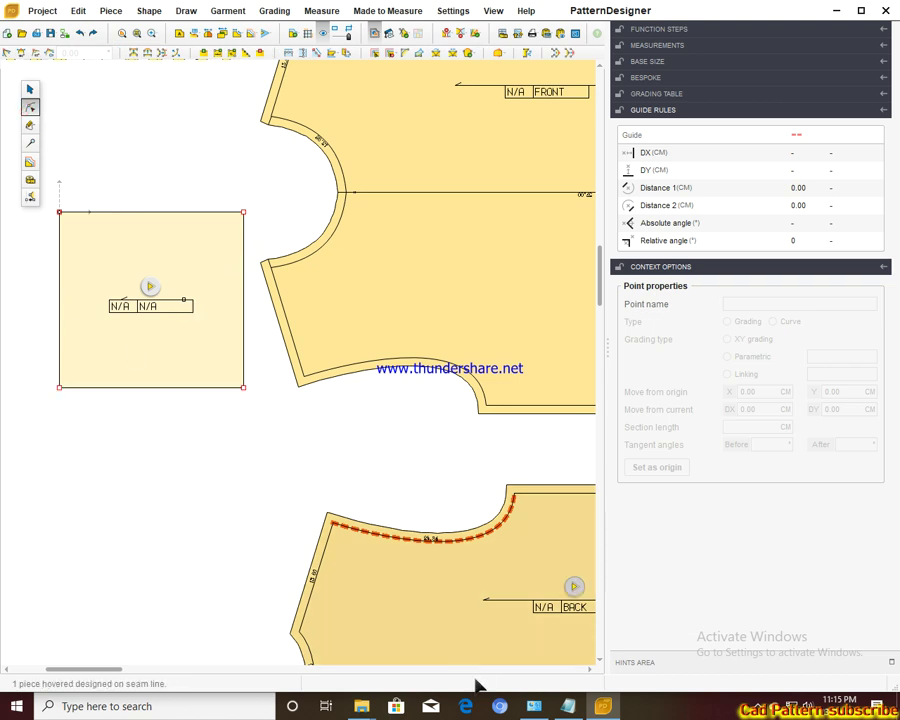
left_click(568, 706)
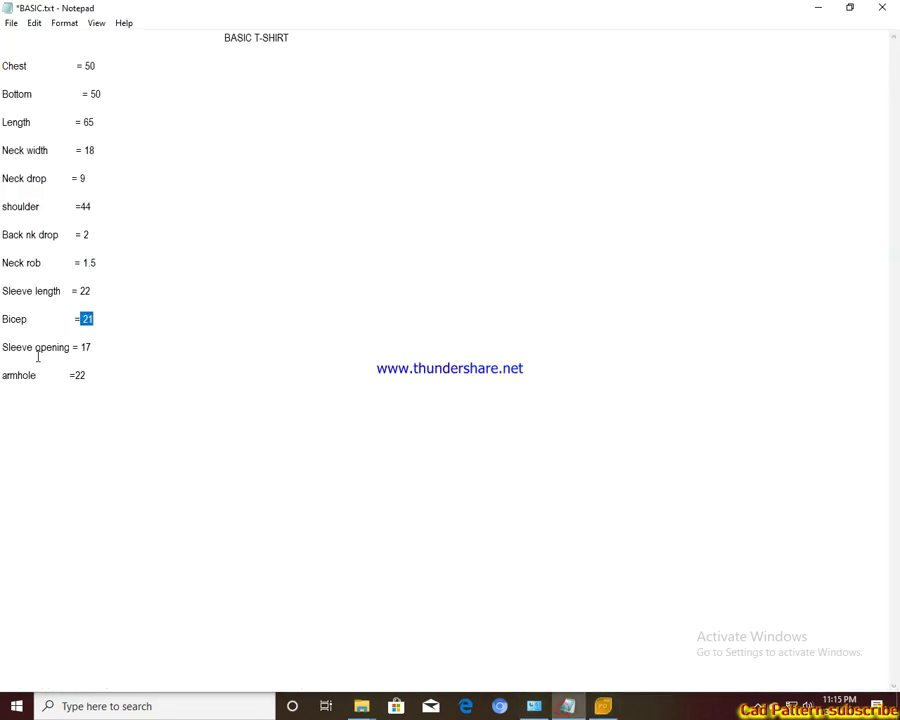
left_click(568, 706)
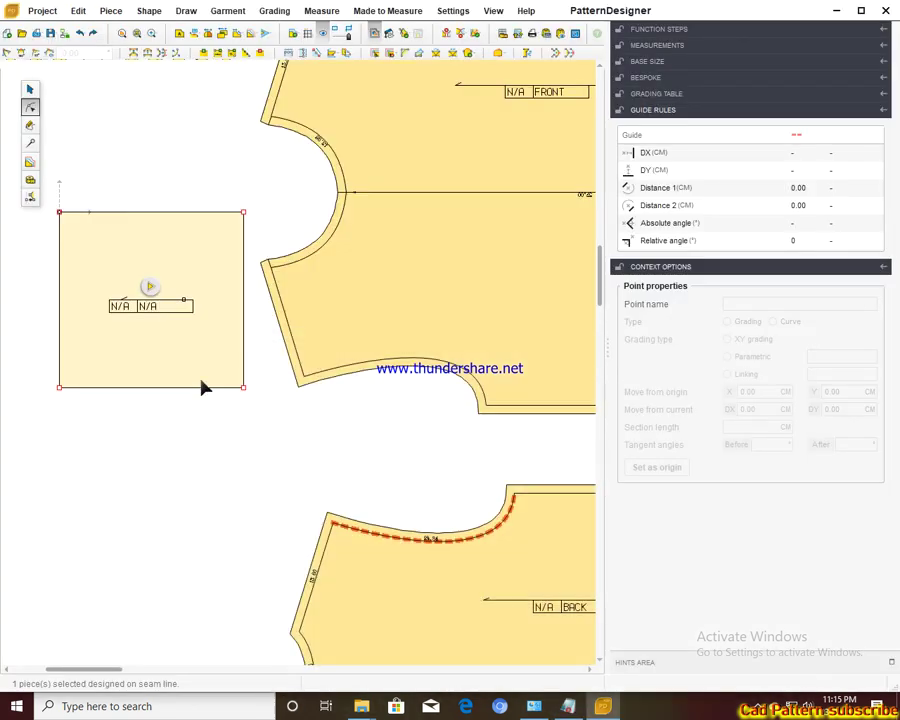
left_click(117, 318)
scroll(138, 284, "up", 2)
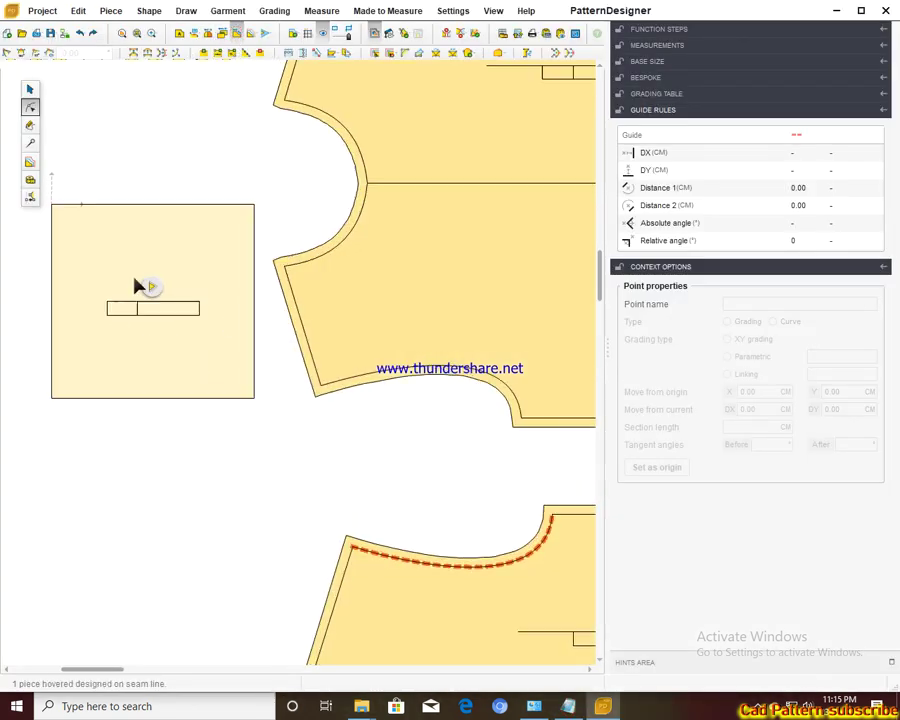
scroll(138, 284, "up", 1)
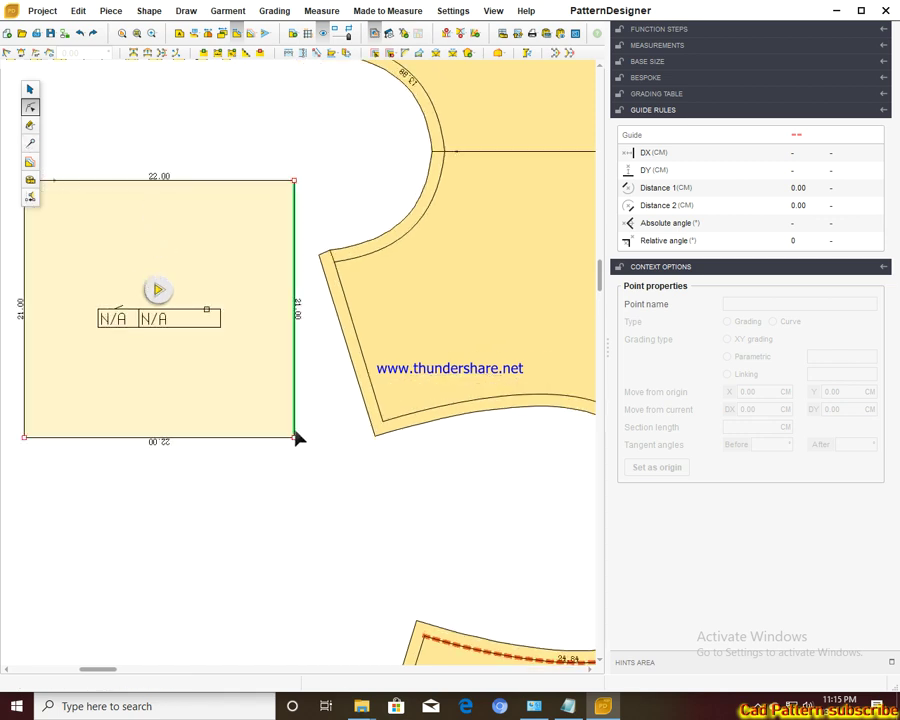
left_click(294, 181)
left_click(843, 409)
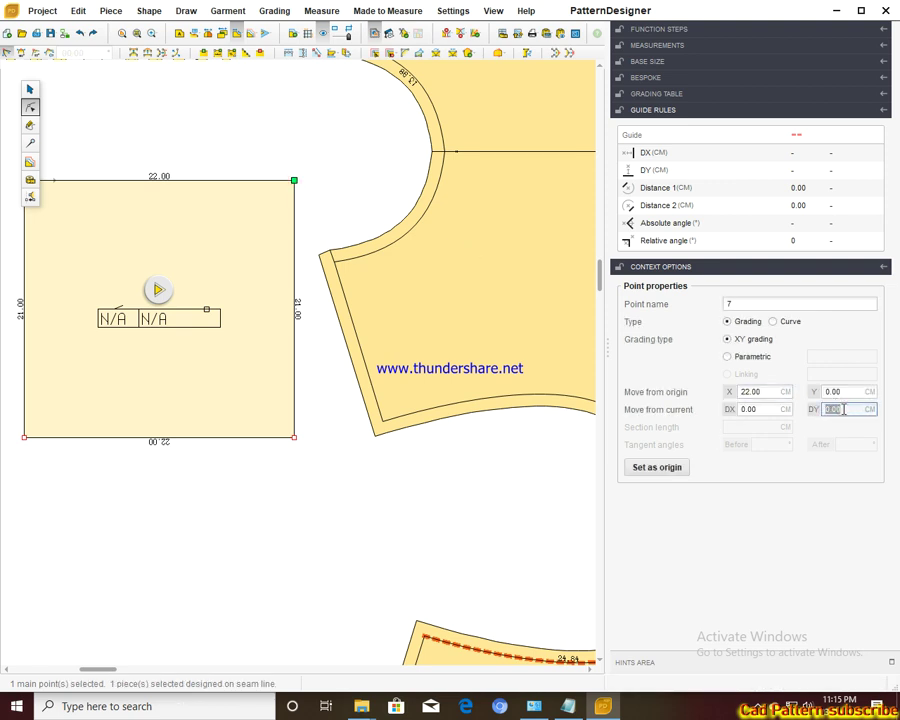
left_click(294, 438)
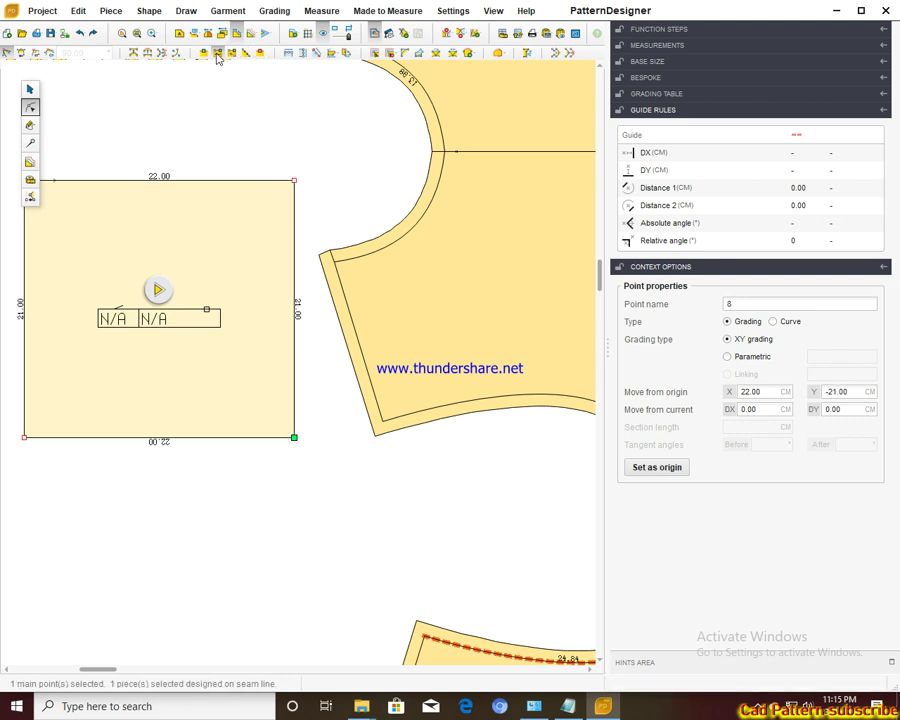
left_click(217, 53)
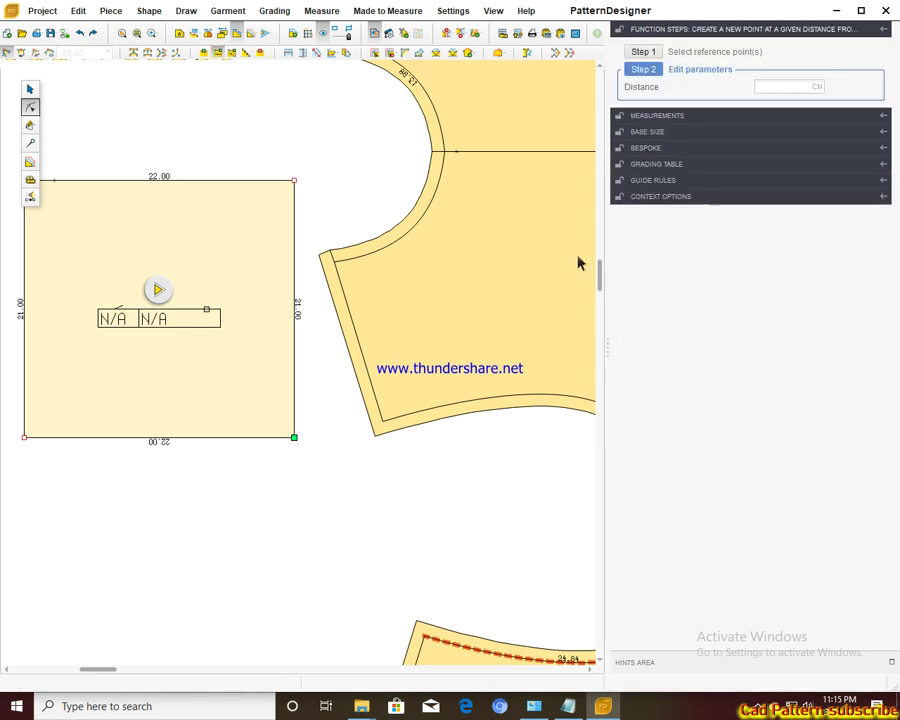
left_click(217, 54)
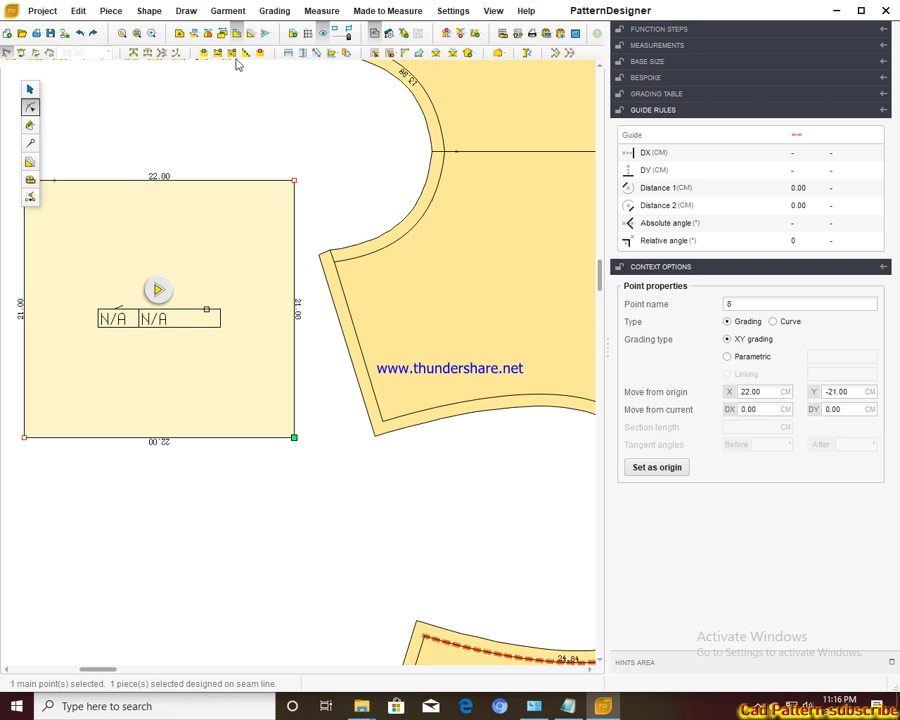
left_click(294, 437)
left_click(218, 55)
left_click(790, 84)
type("17")
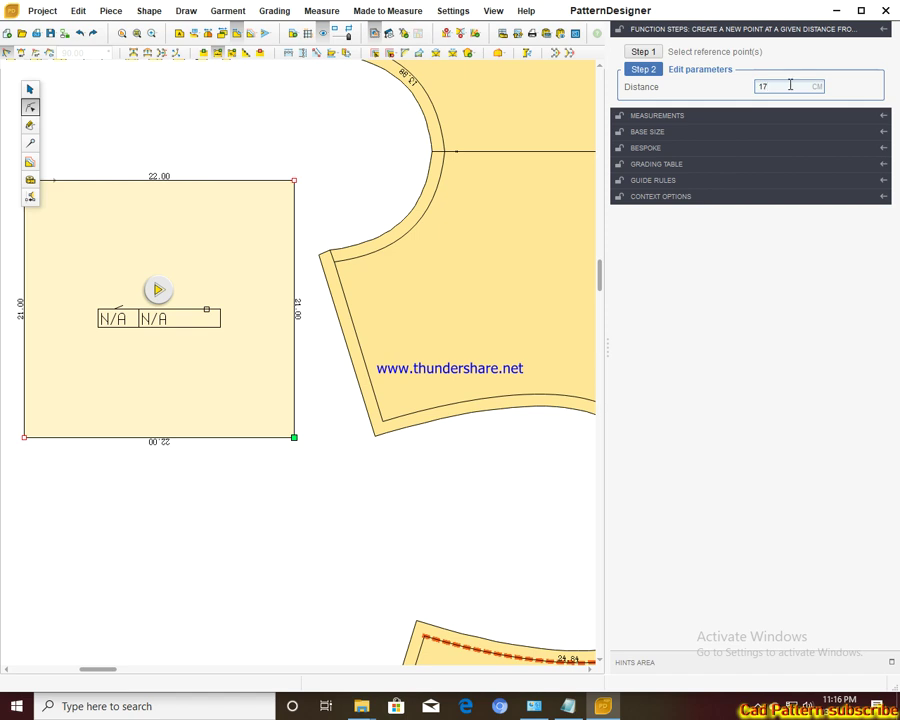
key("Return")
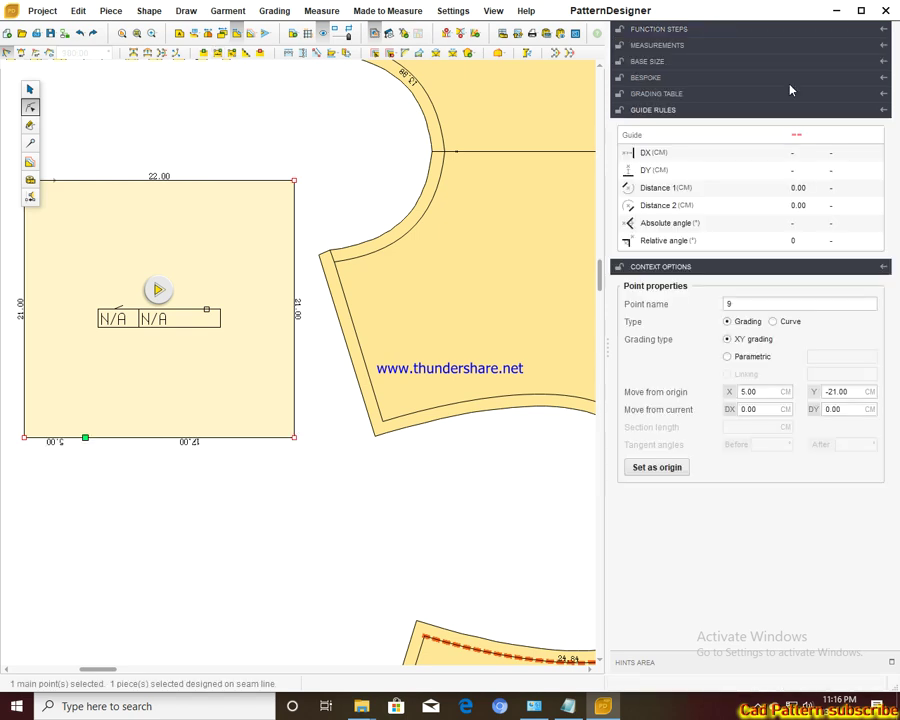
key("ctrl+z")
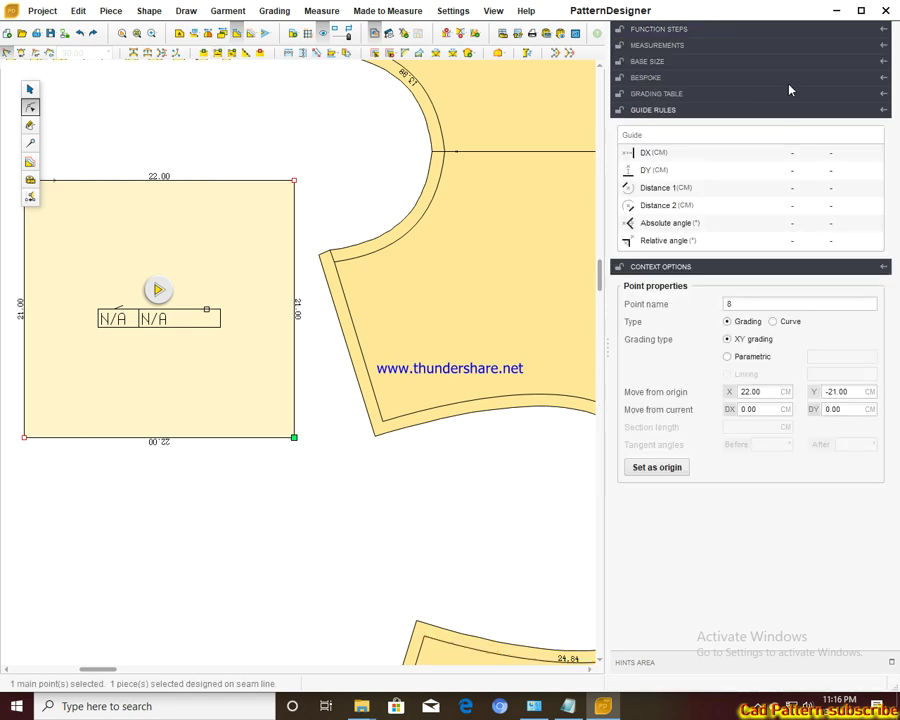
left_click(294, 437)
left_click(294, 428)
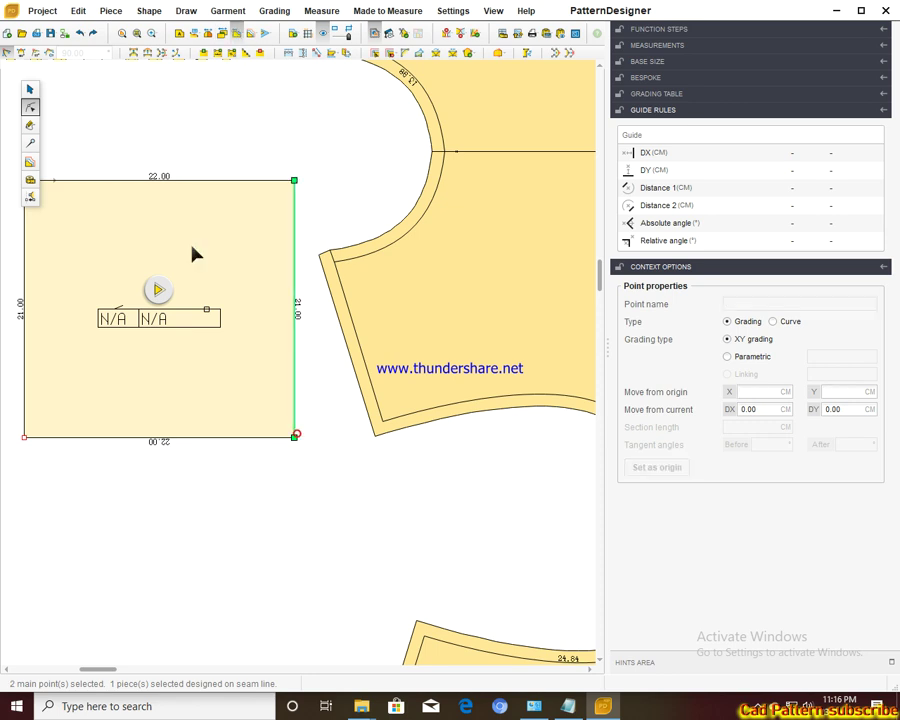
Step: Move the rectangle up and right and add a point 17 cm up its right edge
left_click(31, 89)
left_click_drag(237, 214, 259, 191)
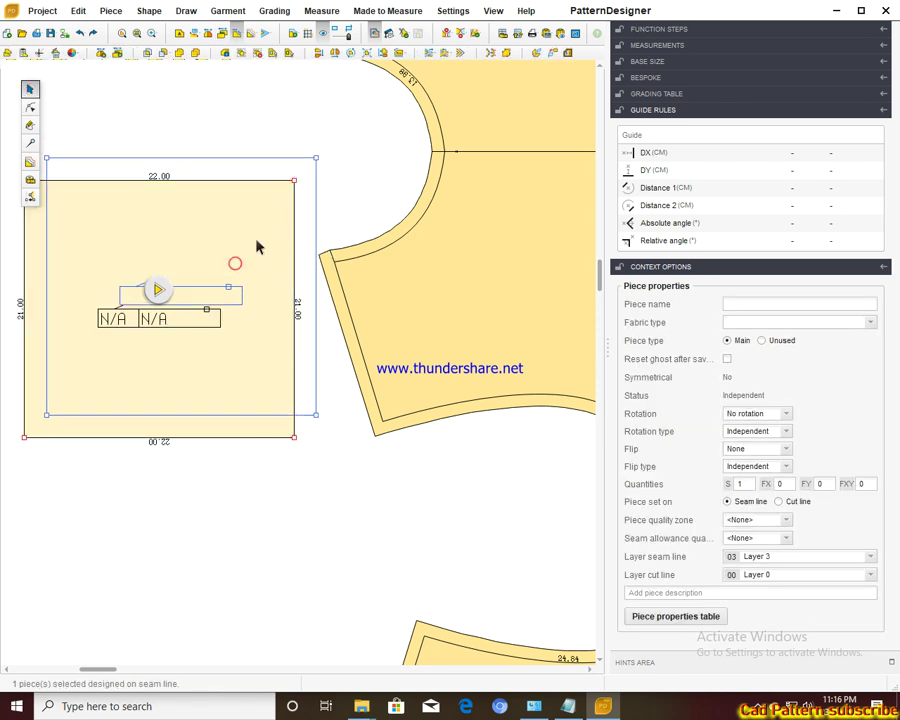
left_click(30, 108)
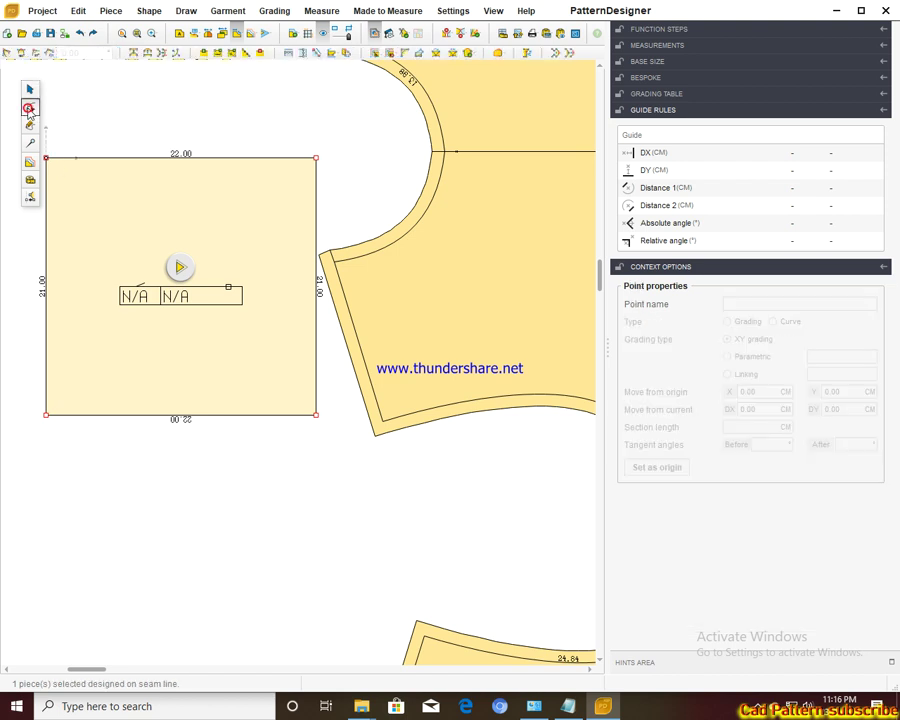
left_click(316, 416)
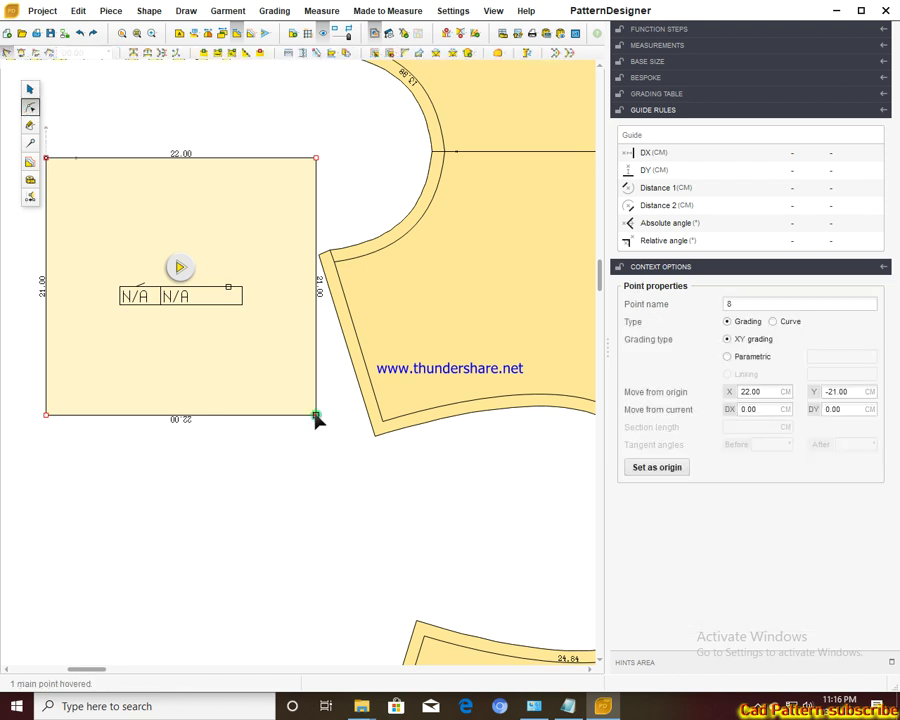
left_click(220, 56)
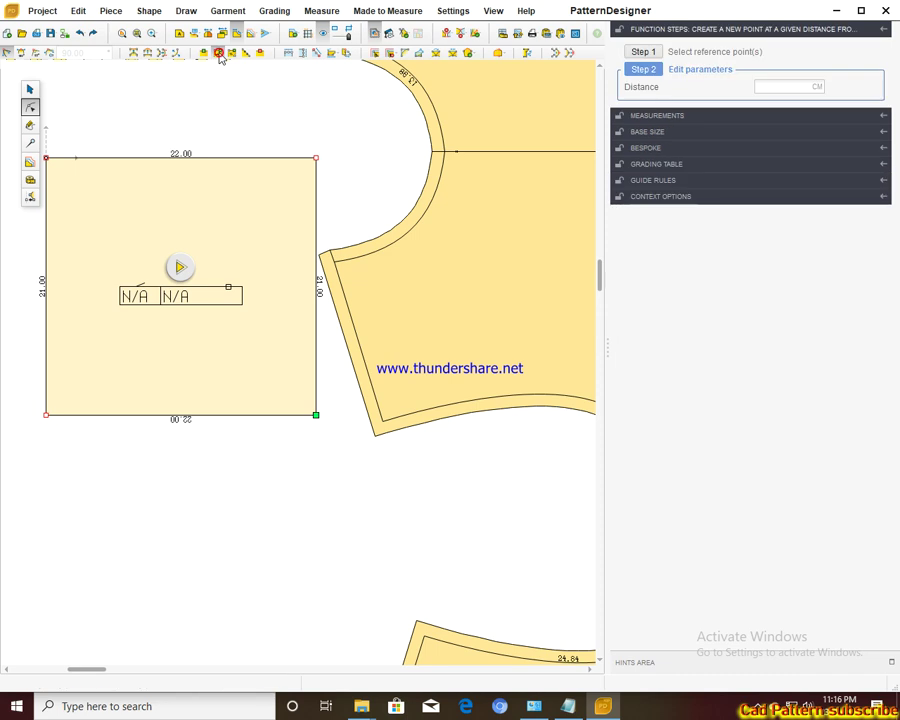
left_click(780, 87)
type("-")
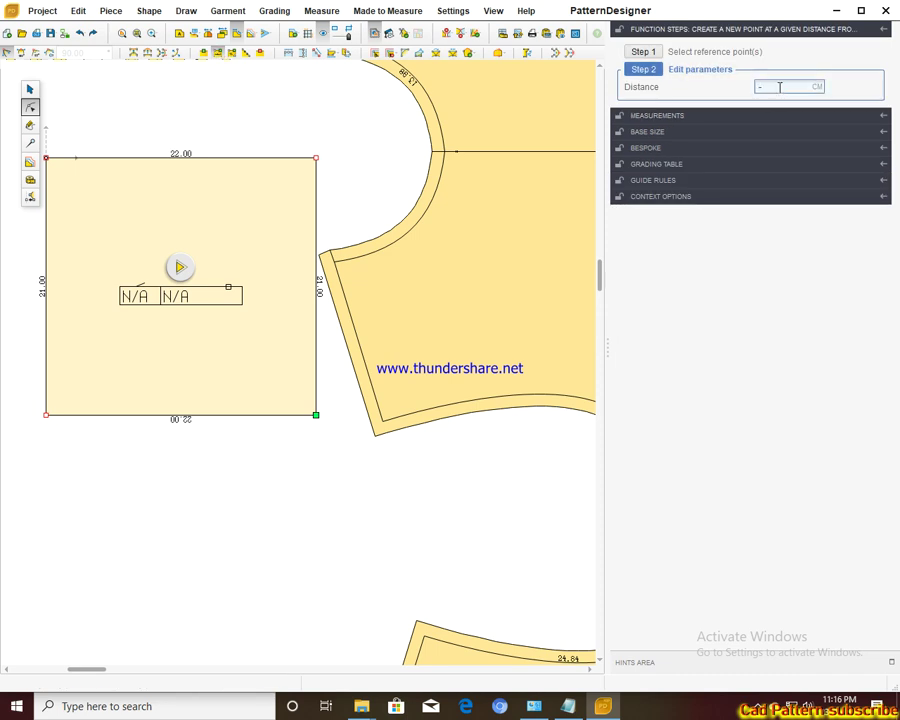
type("17")
key("Return")
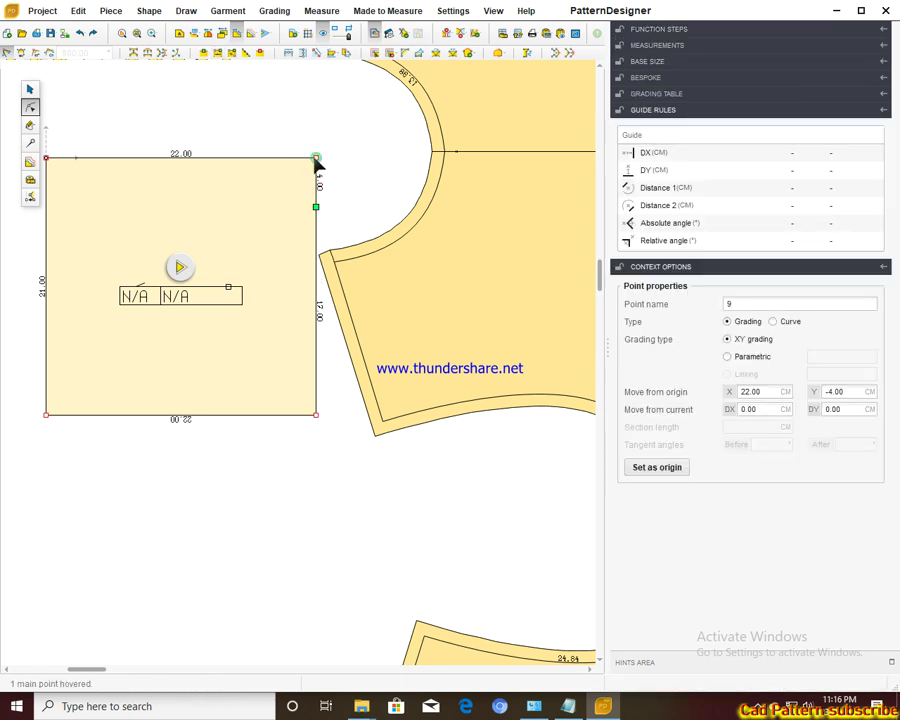
Step: Delete the top-right corner so the top slopes 22.36, then move the sleeve near the front armhole
left_click(316, 158)
key("Delete")
scroll(194, 247, "down", 1)
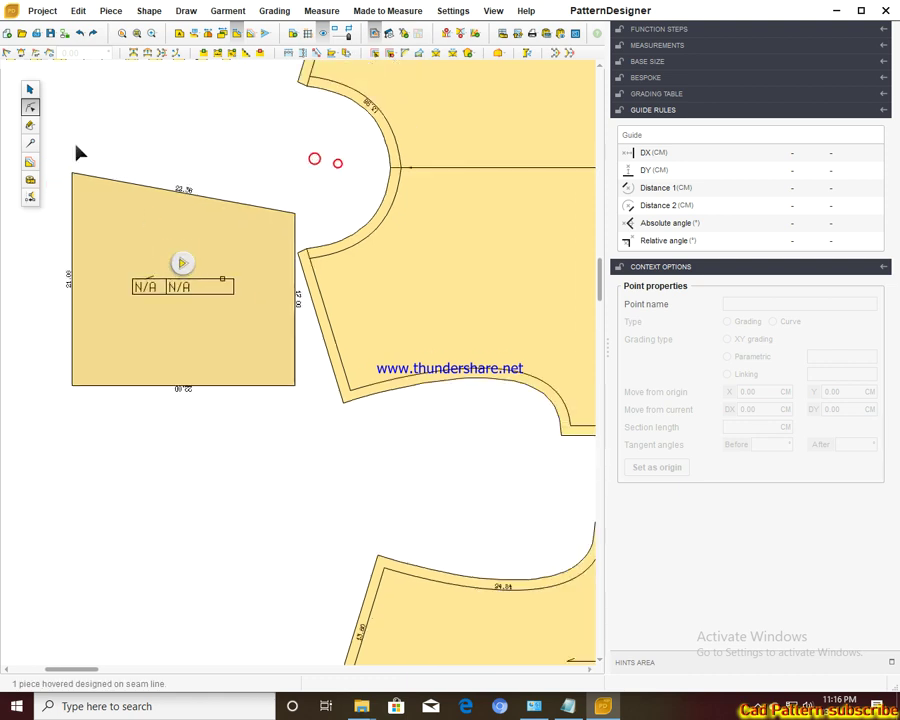
left_click(30, 89)
mouse_move(160, 234)
left_mouse_down()
mouse_move(205, 186)
mouse_move(230, 209)
left_mouse_up()
scroll(230, 208, "up", 2)
scroll(230, 205, "up", 2)
mouse_move(164, 194)
left_mouse_down()
mouse_move(228, 226)
mouse_move(291, 276)
left_mouse_up()
left_click(30, 107)
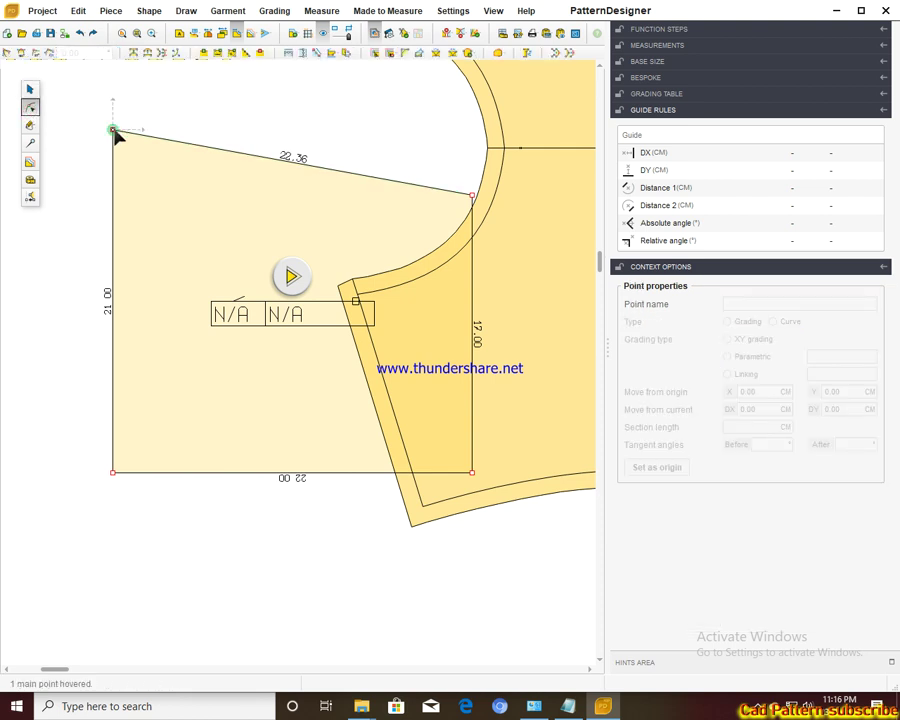
Step: Move the sleeve's top-left corner point 10 cm to the right
left_click(113, 130)
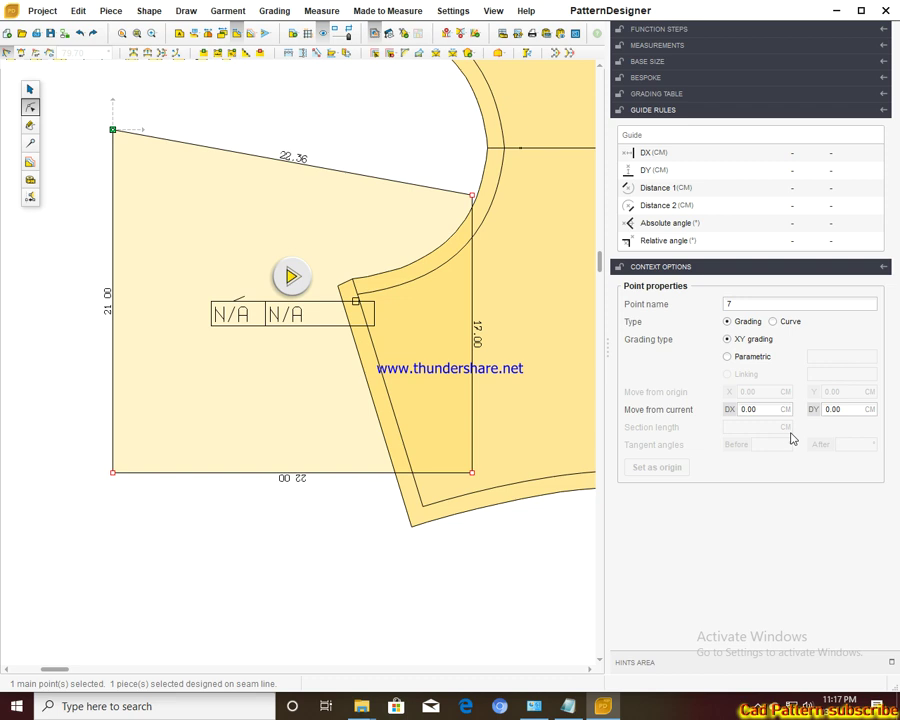
double_click(767, 409)
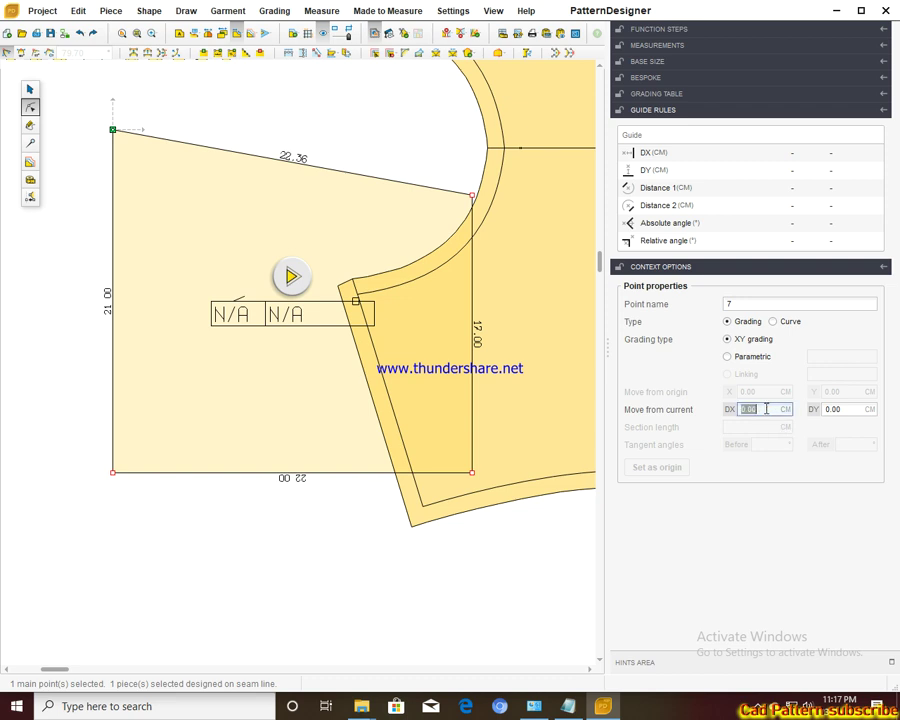
type("10")
key("Return")
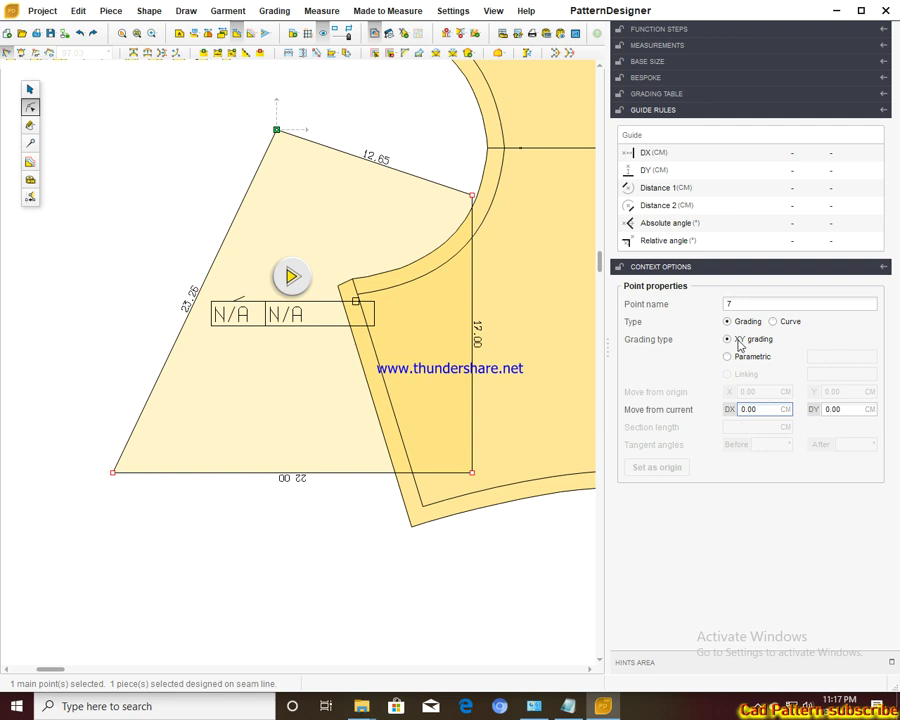
left_click(211, 212)
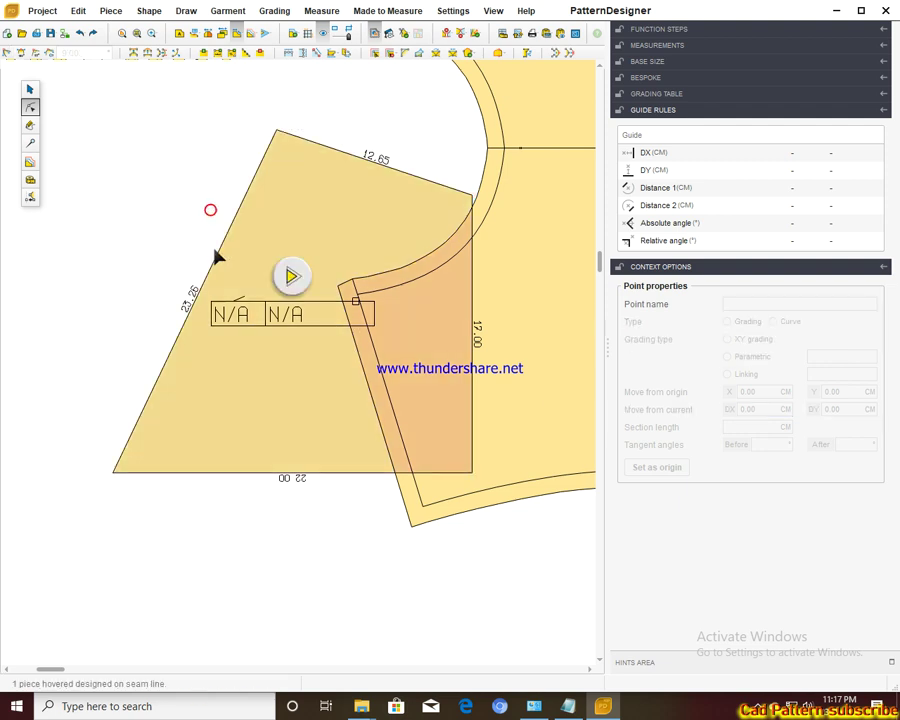
left_click(216, 252)
left_click(30, 107)
Step: Convert the sloped left edge to a curve and bow it inward to a 23.63 cap
left_click(201, 292)
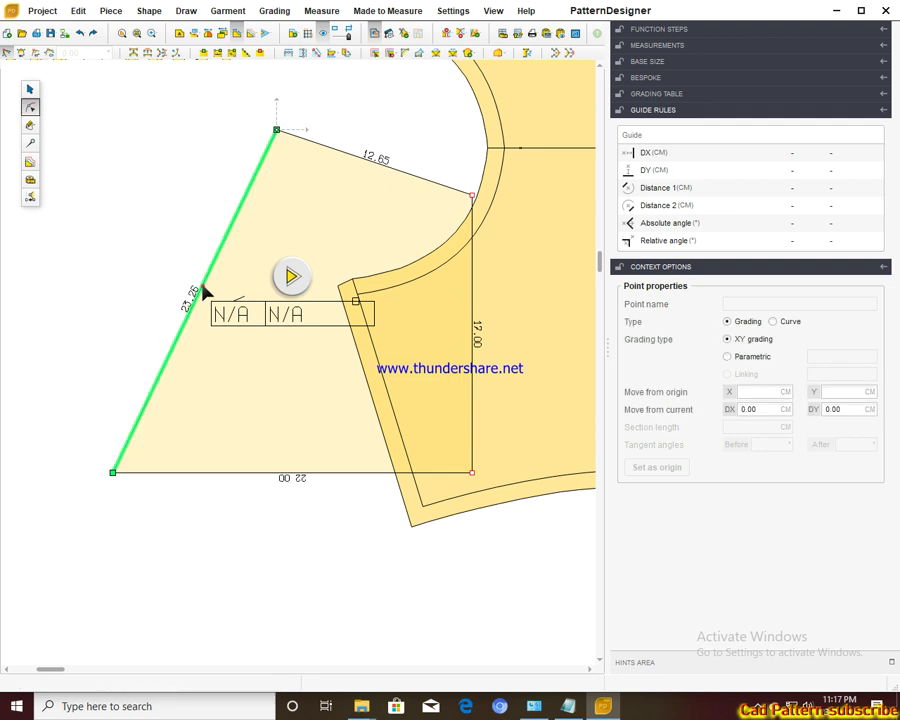
left_click(148, 55)
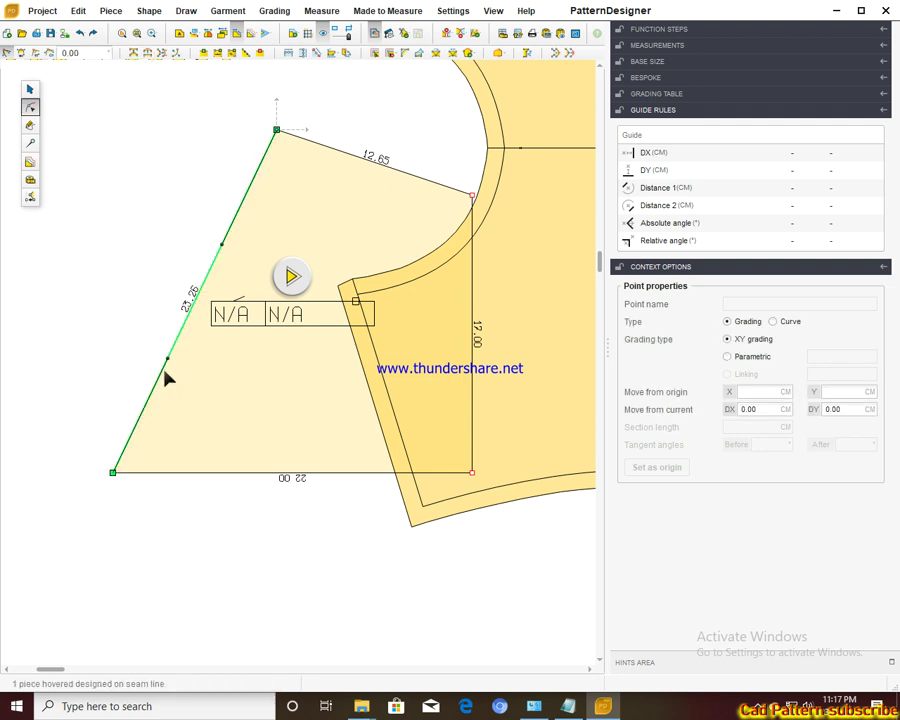
left_click(113, 473)
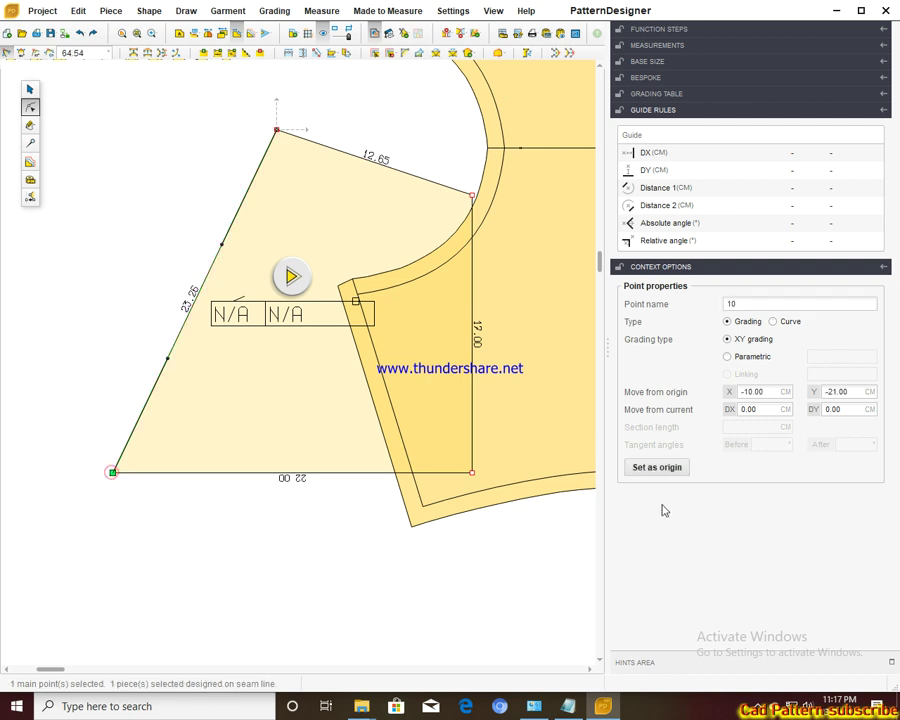
left_click(646, 475)
left_click(168, 358)
left_click_drag(168, 358, 120, 357)
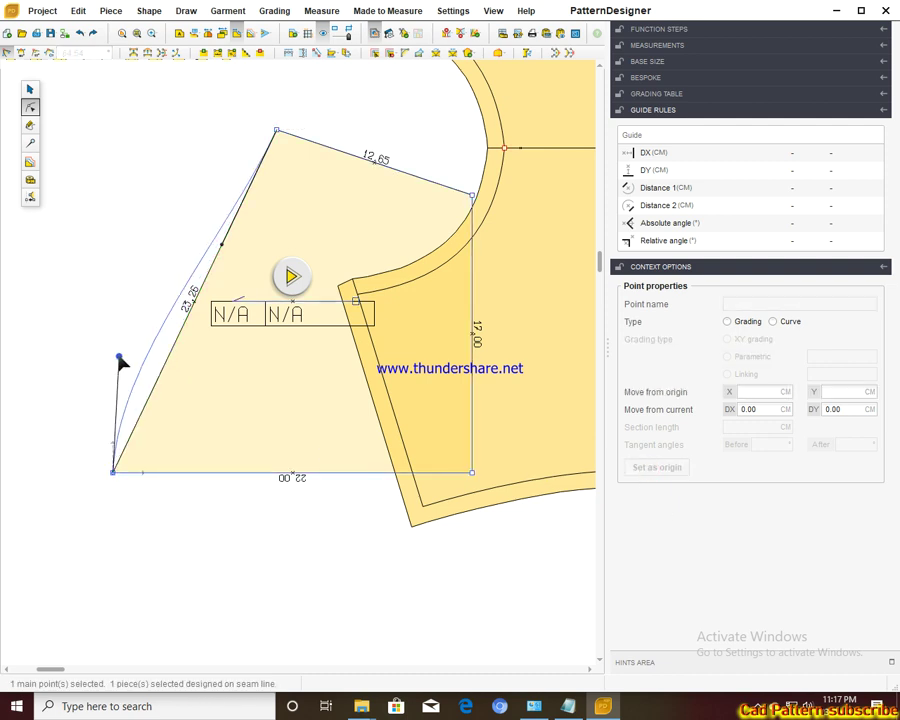
left_click(222, 244)
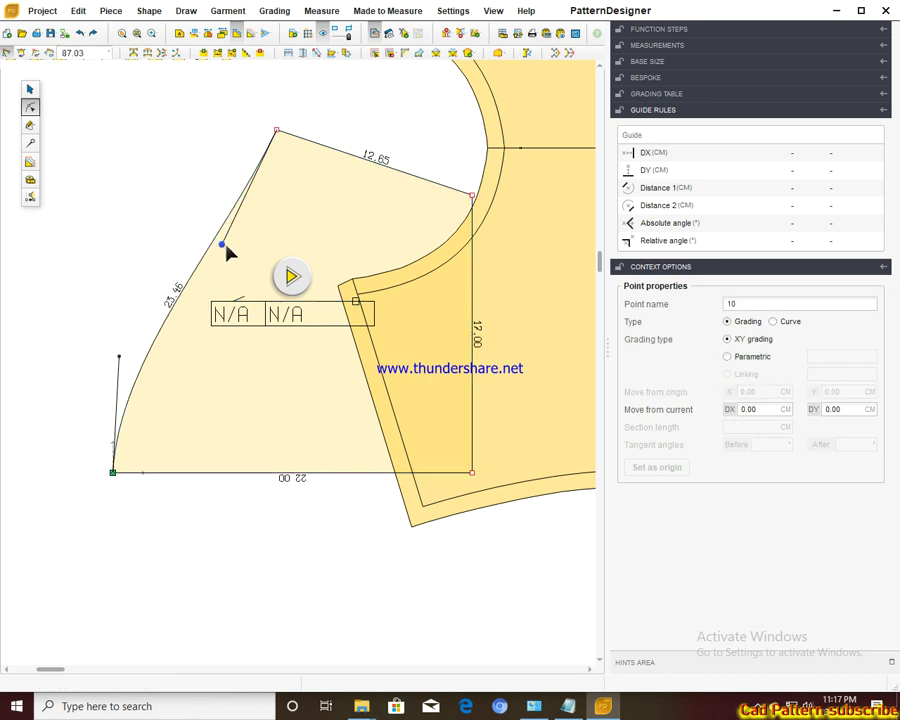
left_click_drag(223, 245, 282, 240)
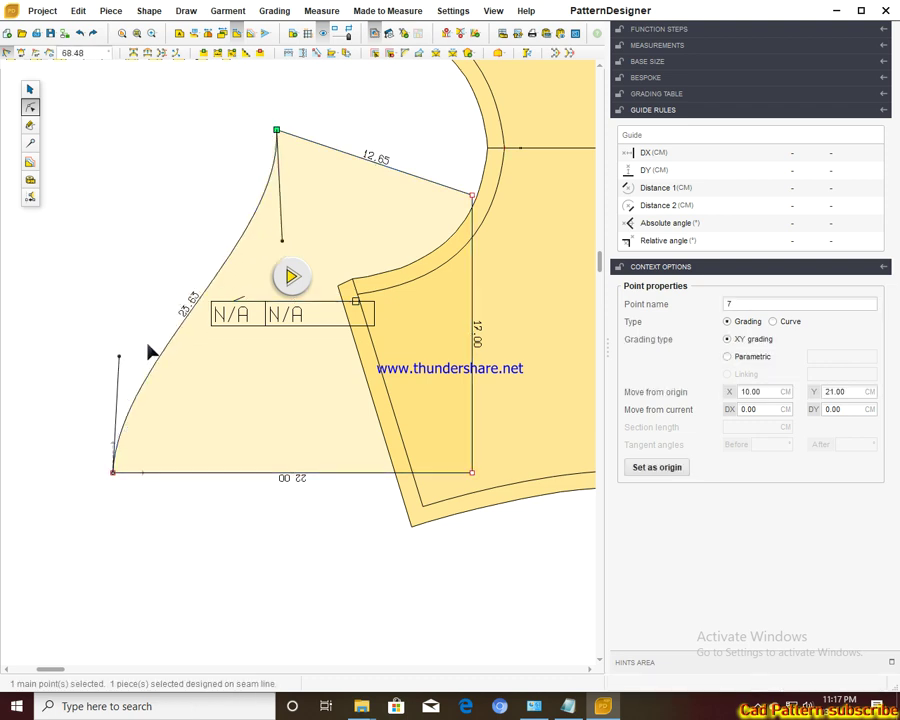
left_click(119, 356)
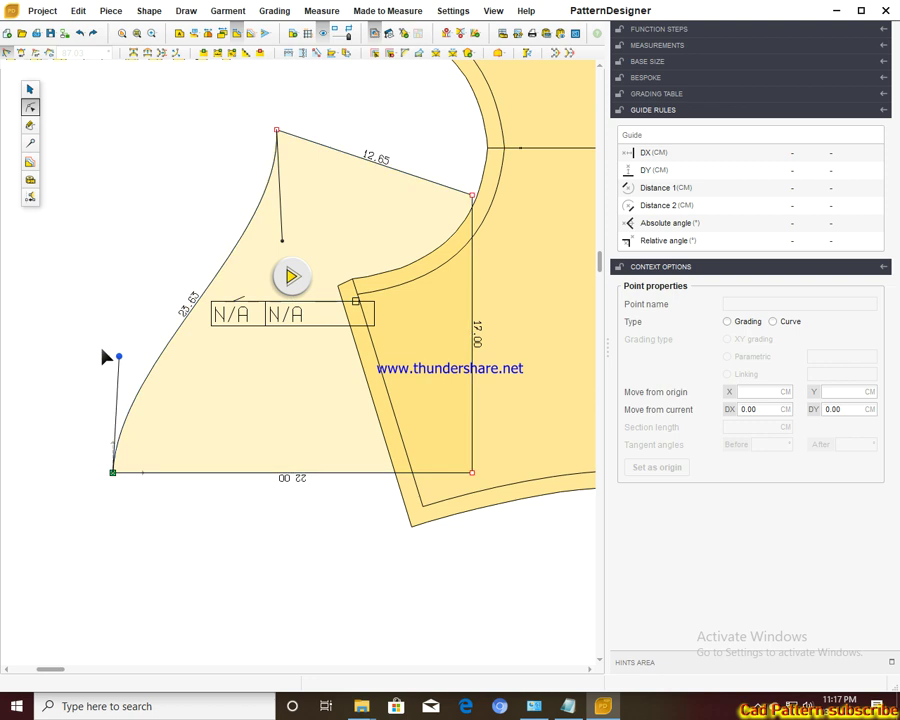
left_click(101, 348)
scroll(533, 220, "down", 2)
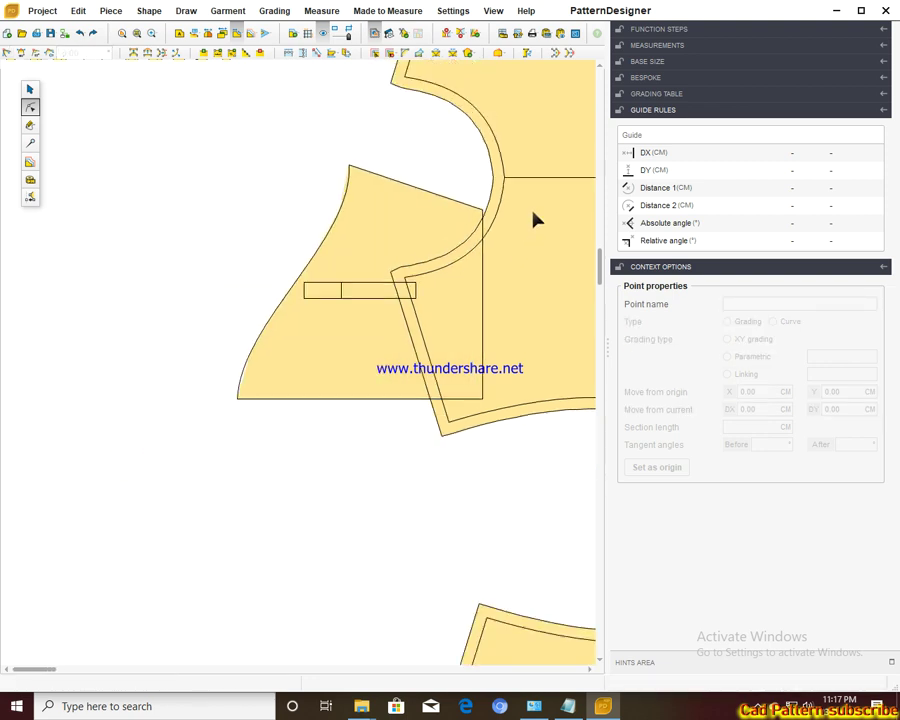
Step: Move the BACK piece up and left, then place the sleeve piece directly above it
scroll(533, 220, "down", 2)
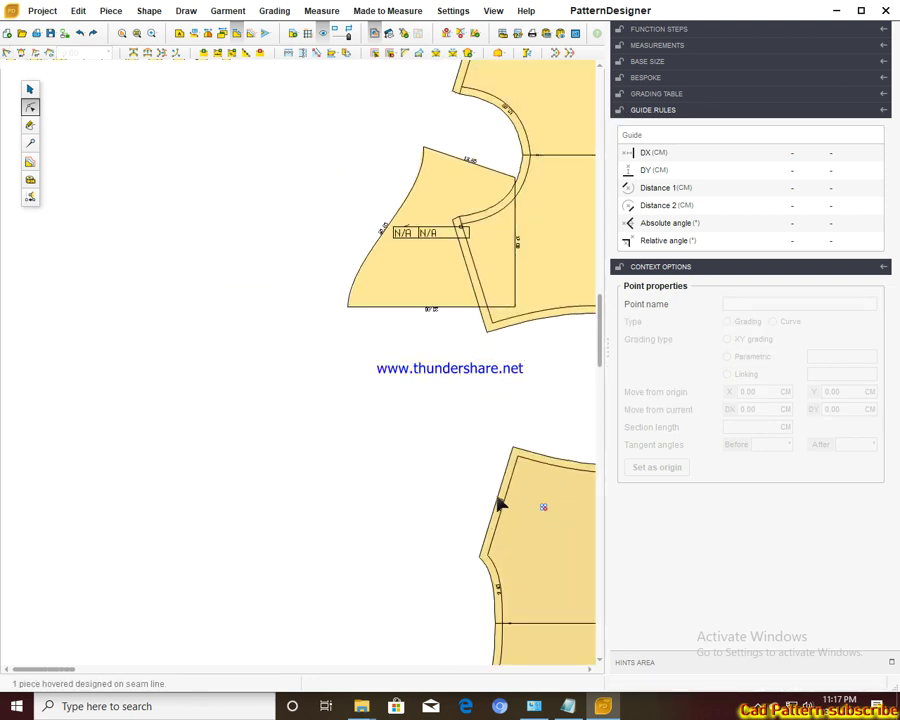
left_click(30, 88)
left_click(555, 522)
left_click_drag(555, 522, 313, 407)
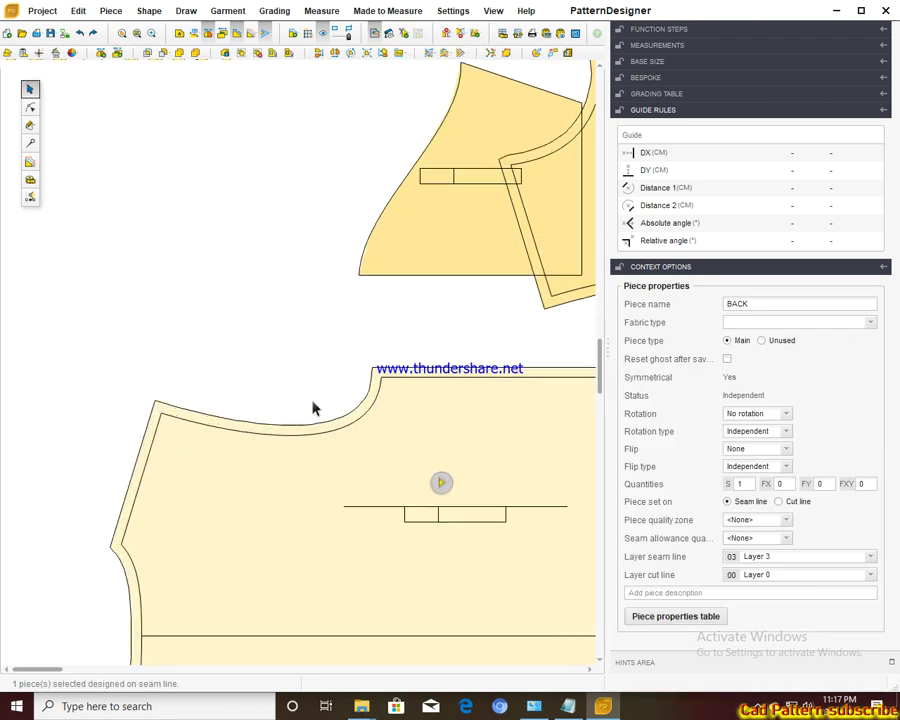
scroll(313, 407, "up", 1)
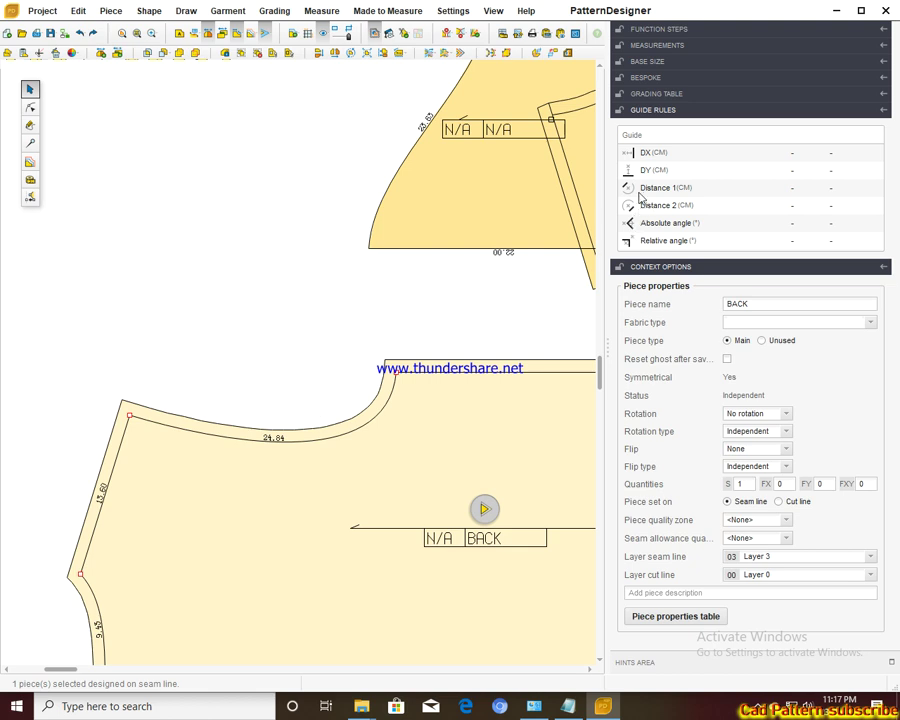
mouse_move(550, 176)
left_mouse_down()
mouse_move(337, 253)
mouse_move(341, 244)
left_mouse_up()
scroll(356, 219, "up", 1)
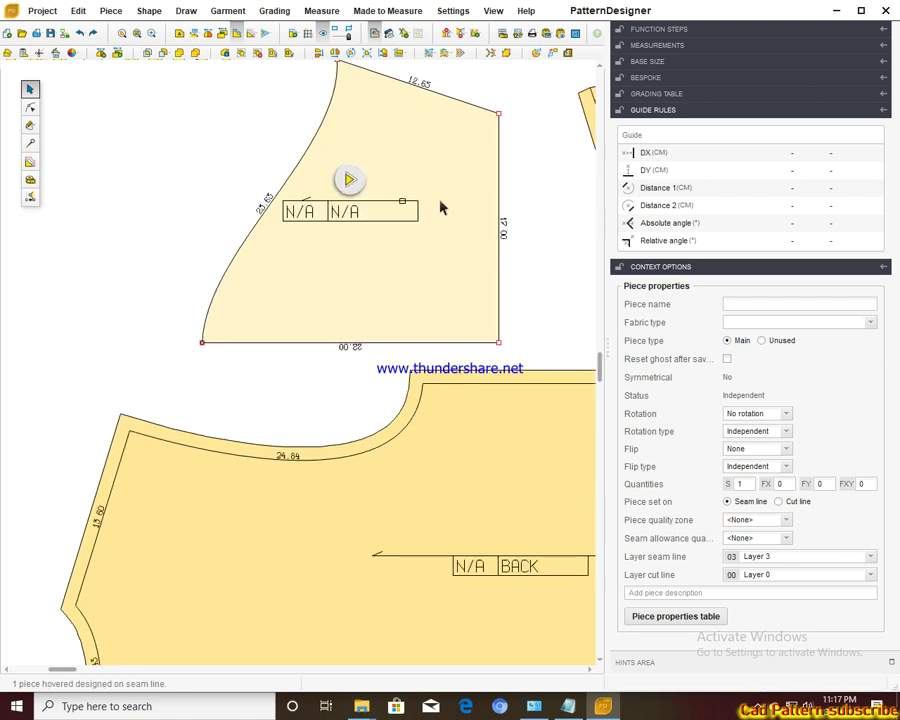
Step: Adjust the sleeve cap's lower and upper curve handles
left_click_drag(390, 111, 393, 164)
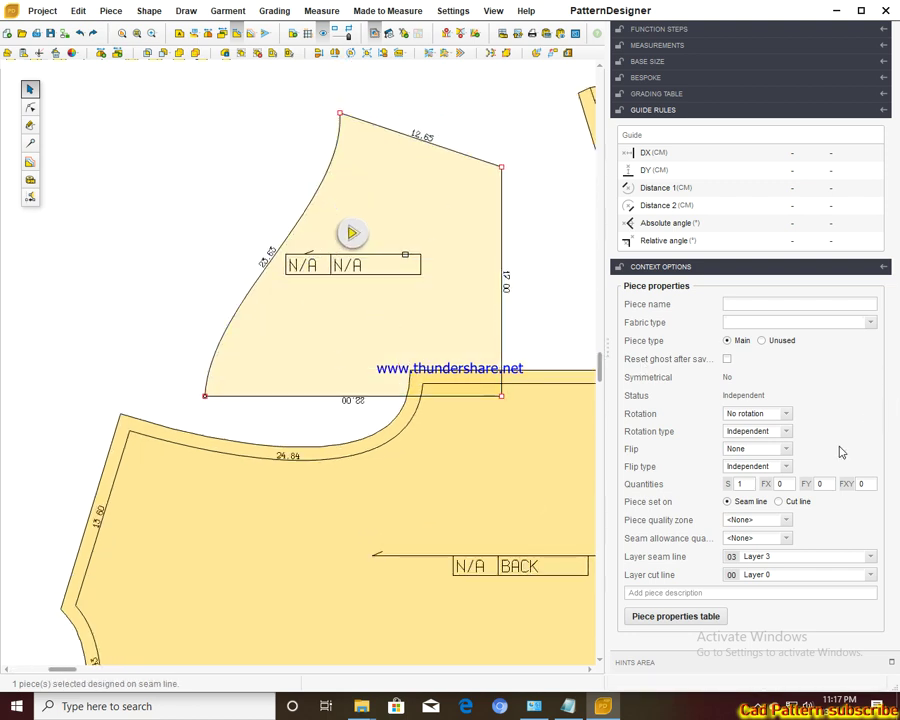
left_click(30, 107)
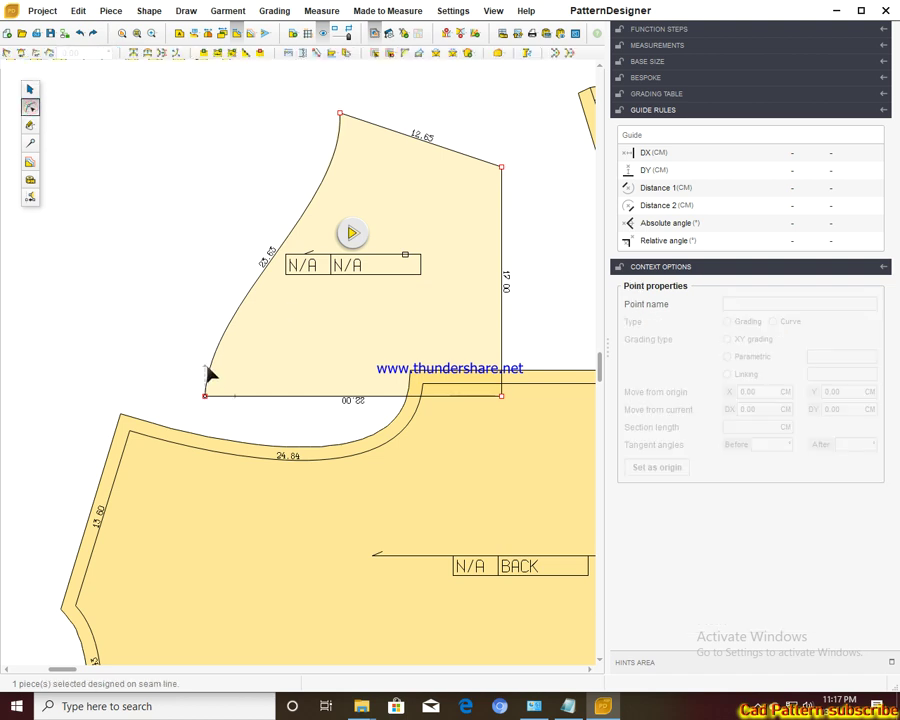
left_click(205, 396)
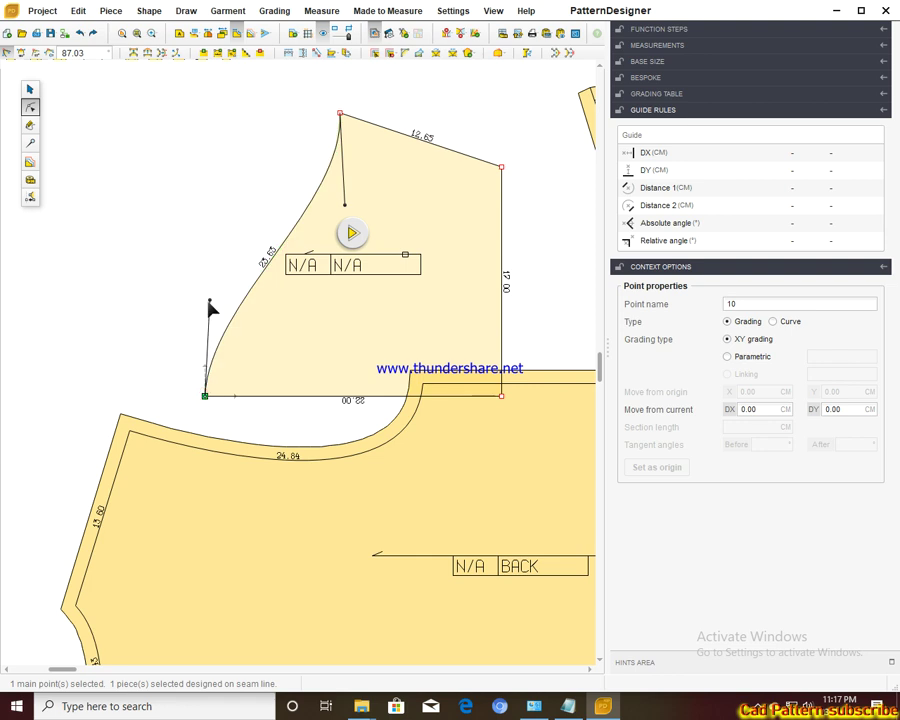
left_click_drag(209, 300, 211, 262)
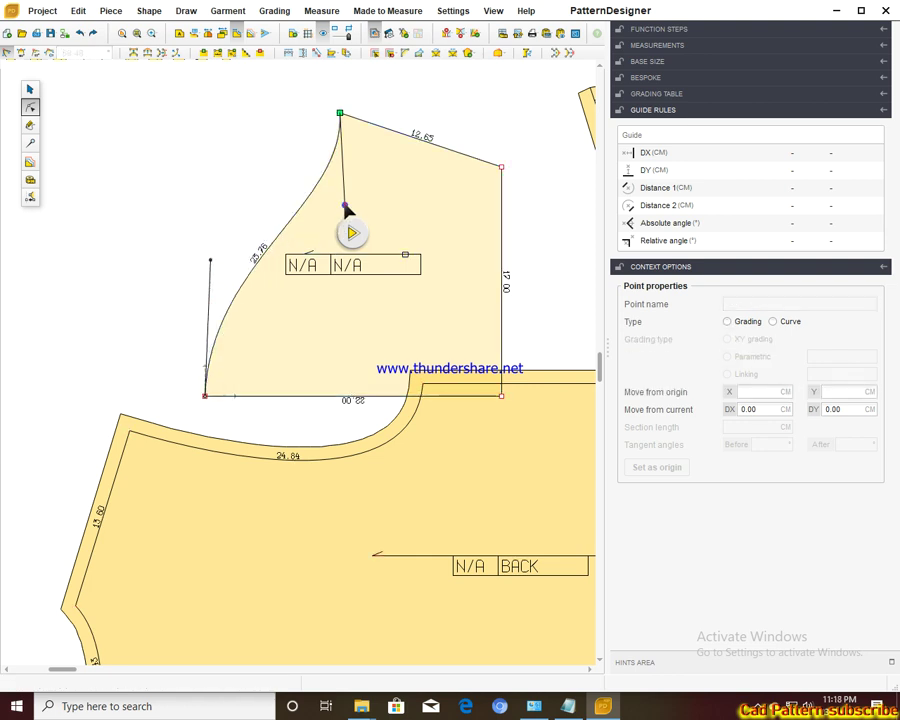
left_click_drag(345, 207, 326, 210)
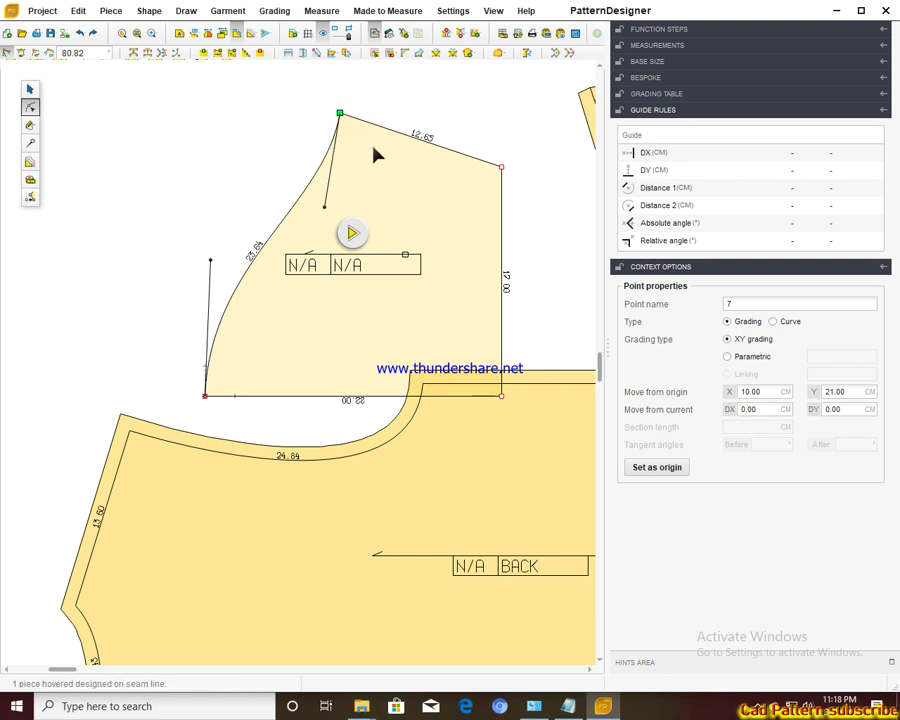
Step: Shift the top point 2 cm right, giving a 10.27 top edge, and smooth the cap to 24.63
key("Right")
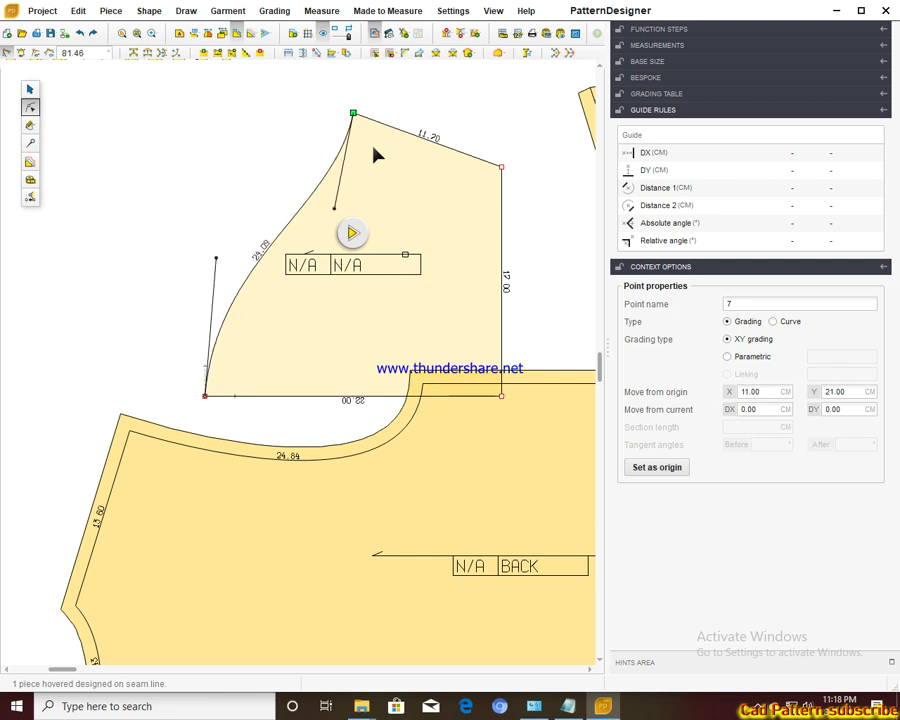
key("Right")
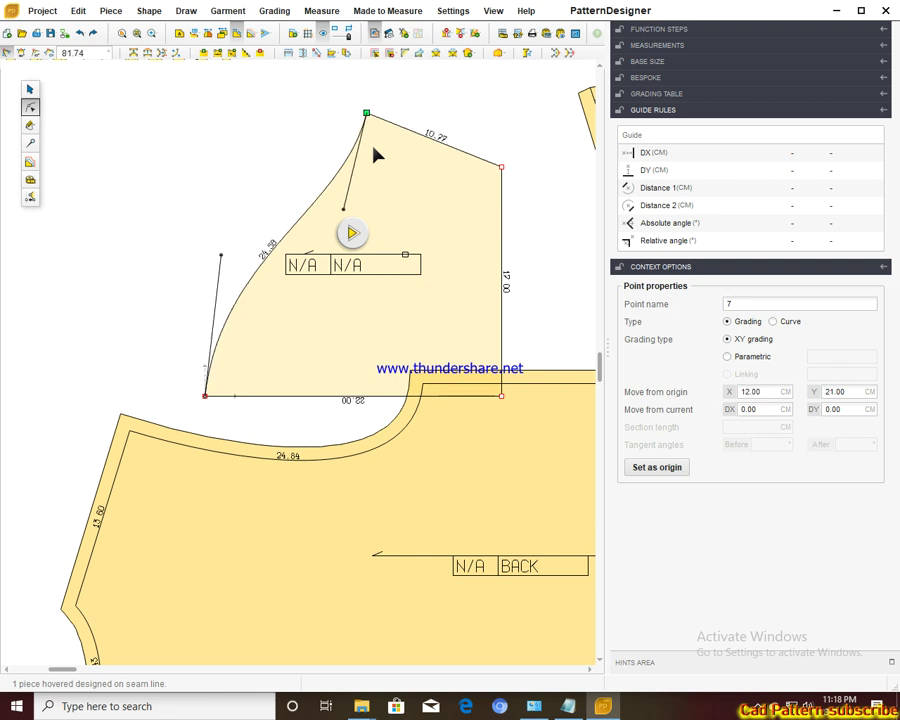
left_click(222, 256)
left_click_drag(222, 256, 209, 250)
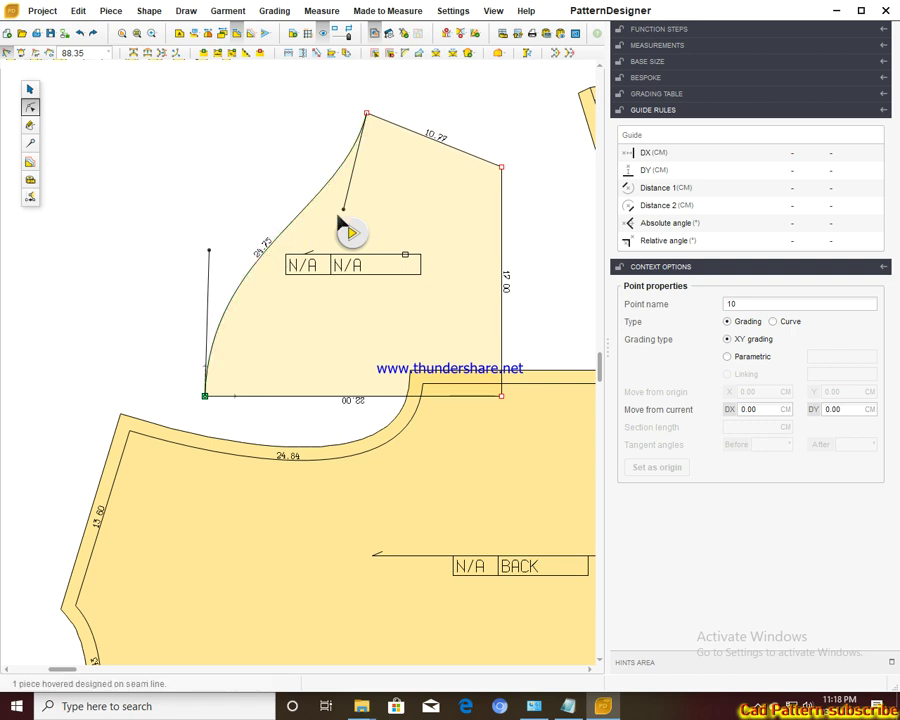
left_click_drag(344, 211, 355, 230)
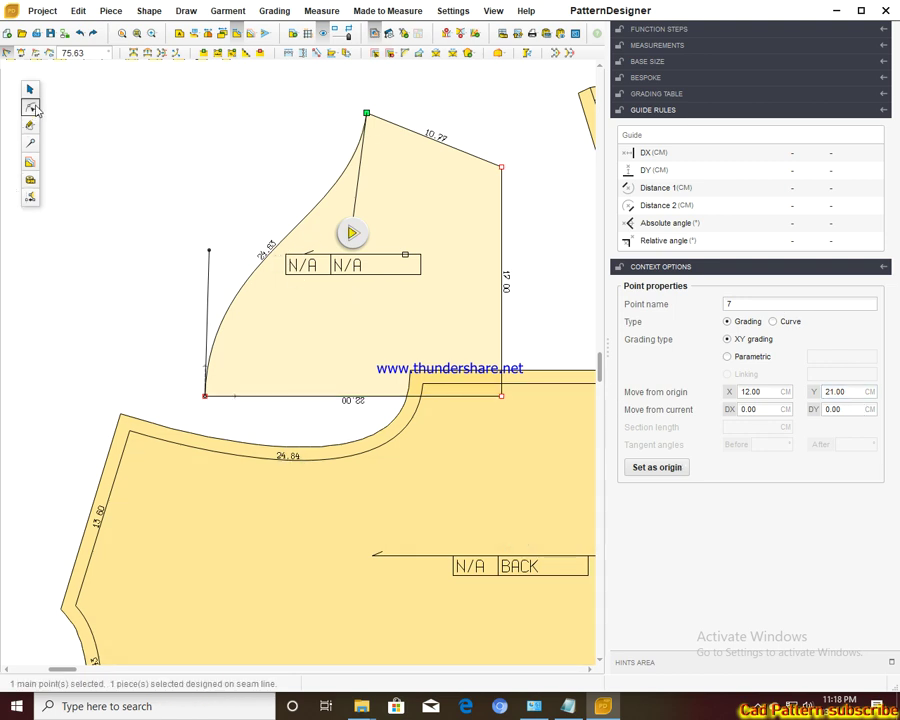
left_click(177, 55)
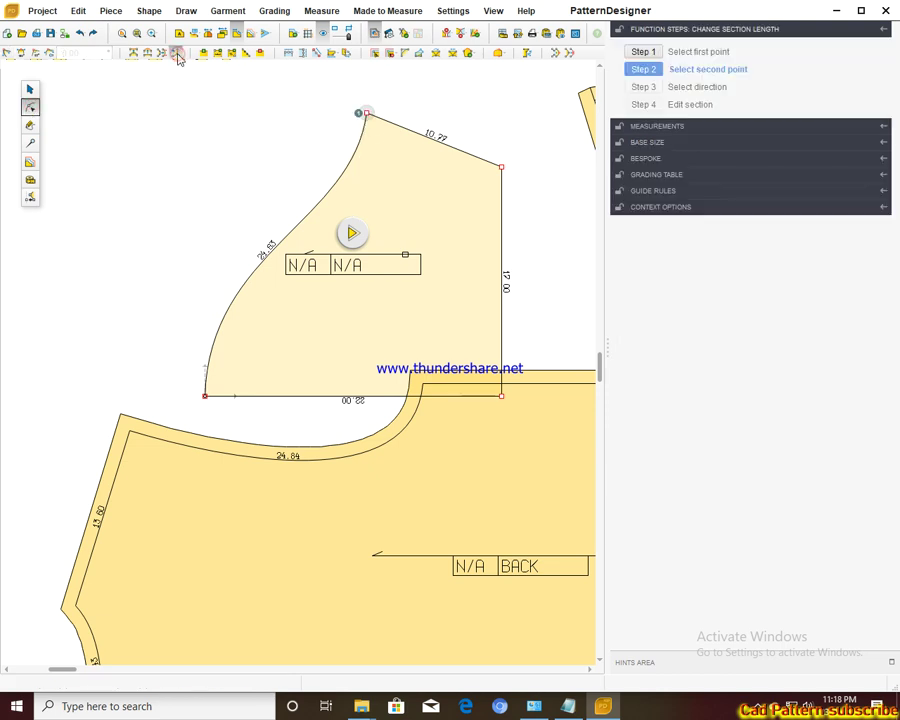
Step: Set the cap curve length to 24.84 with a horizontal stretch, matching the BACK armhole
left_click(205, 397)
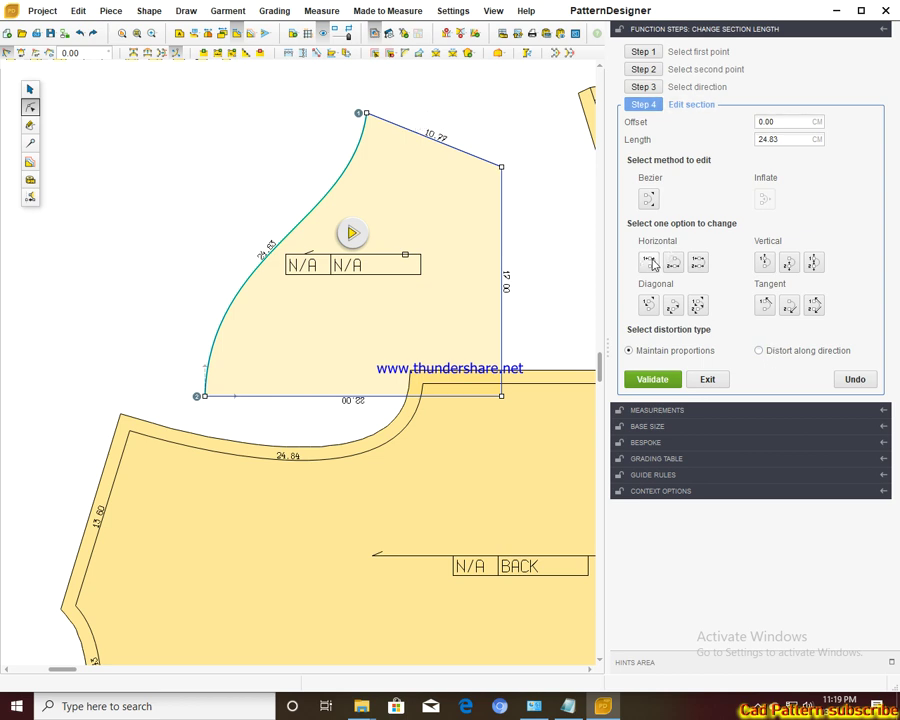
double_click(789, 139)
left_click(789, 139)
type("24.84")
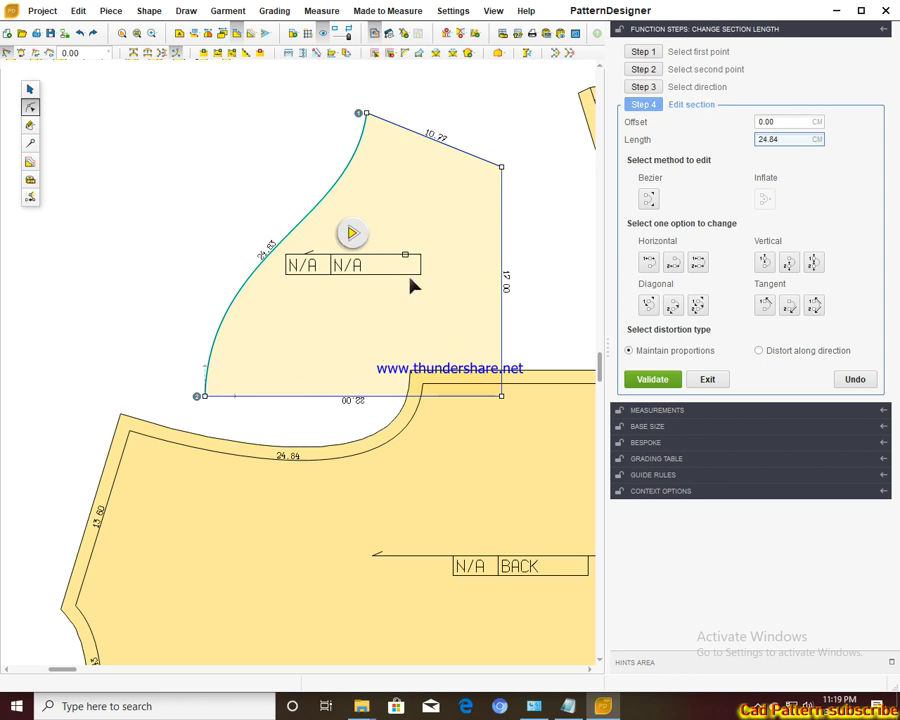
left_click(205, 395)
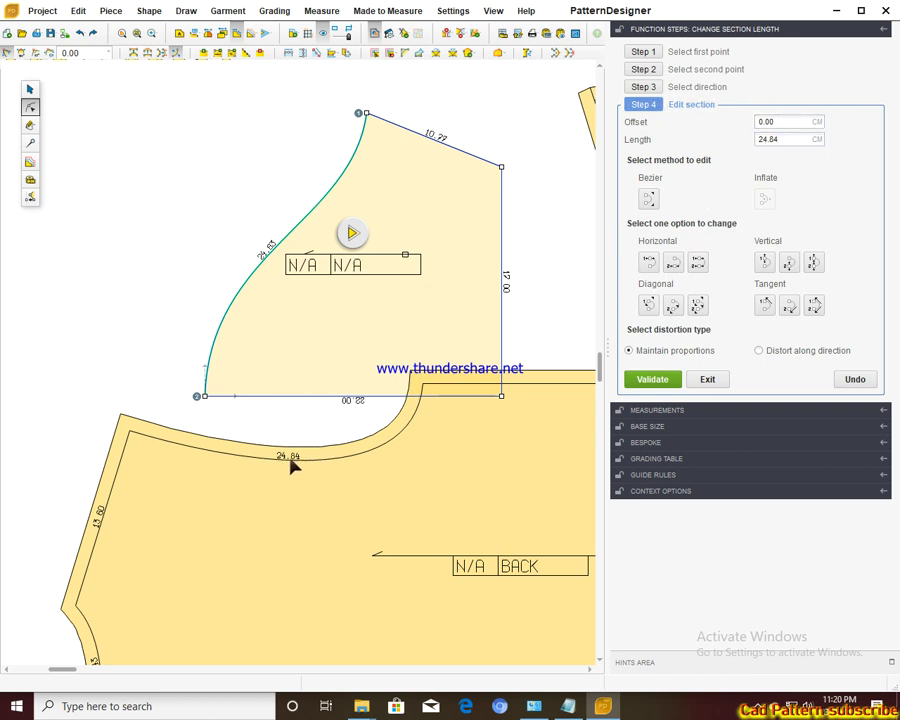
left_click(780, 138)
left_click(650, 262)
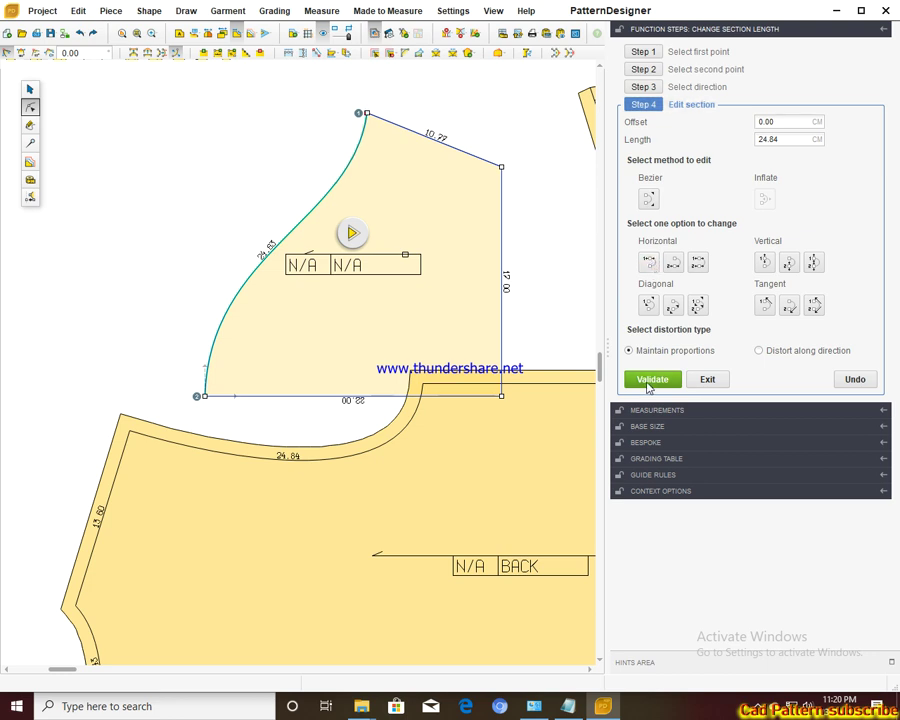
left_click(651, 380)
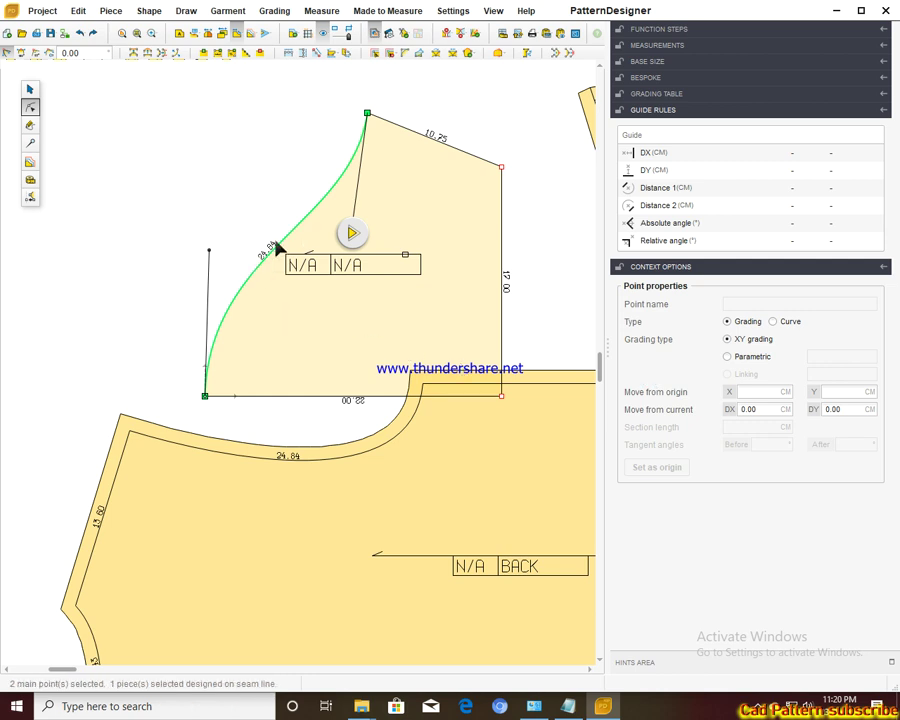
Step: Move the sleeve piece up-left, name it SLEEVE and set its FY quantity to 1
scroll(437, 316, "down", 1)
left_click(30, 88)
left_click(380, 210)
left_click_drag(342, 174, 232, 134)
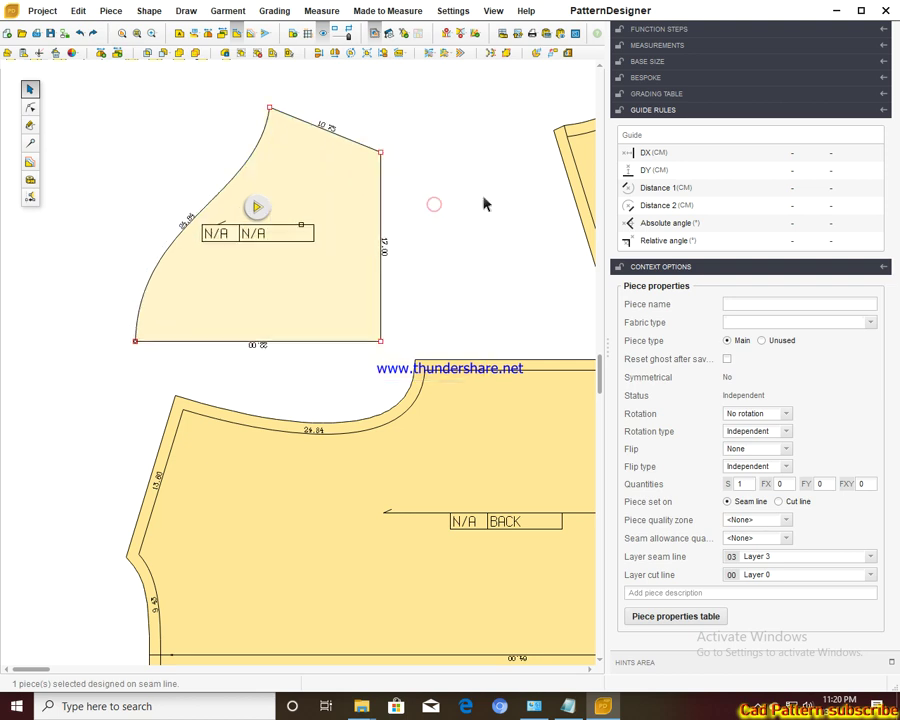
left_click(752, 305)
type("SLEEVE")
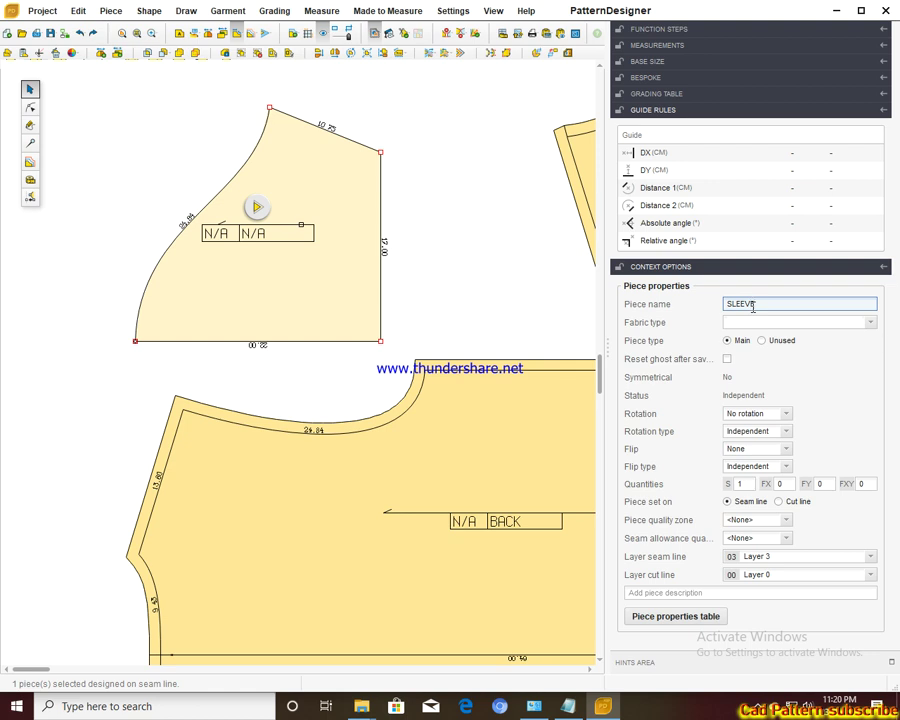
key("Return")
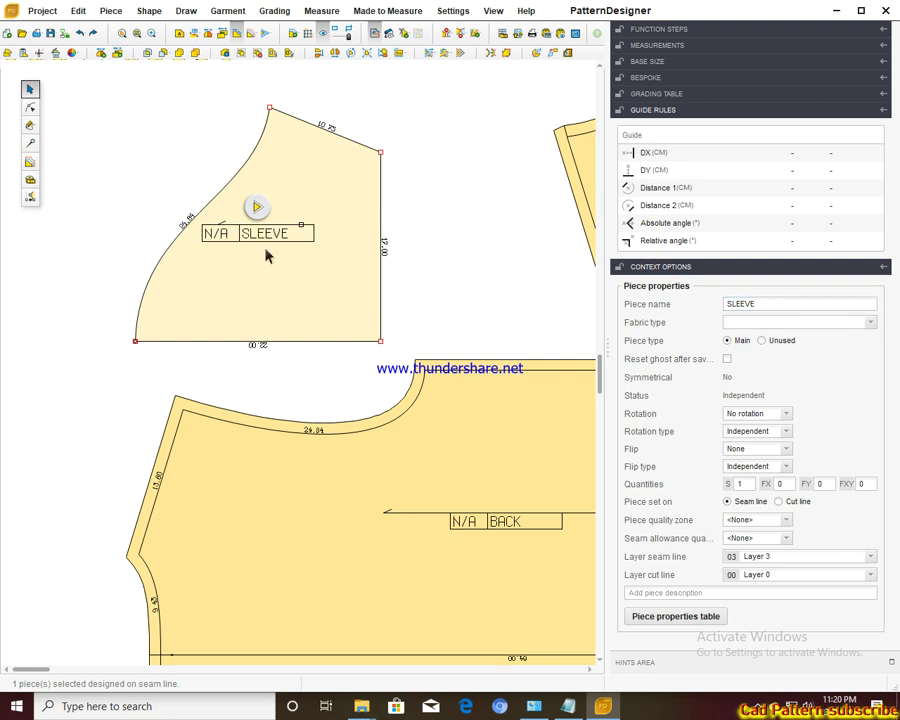
left_click(283, 273)
left_click(246, 247)
left_click(257, 207)
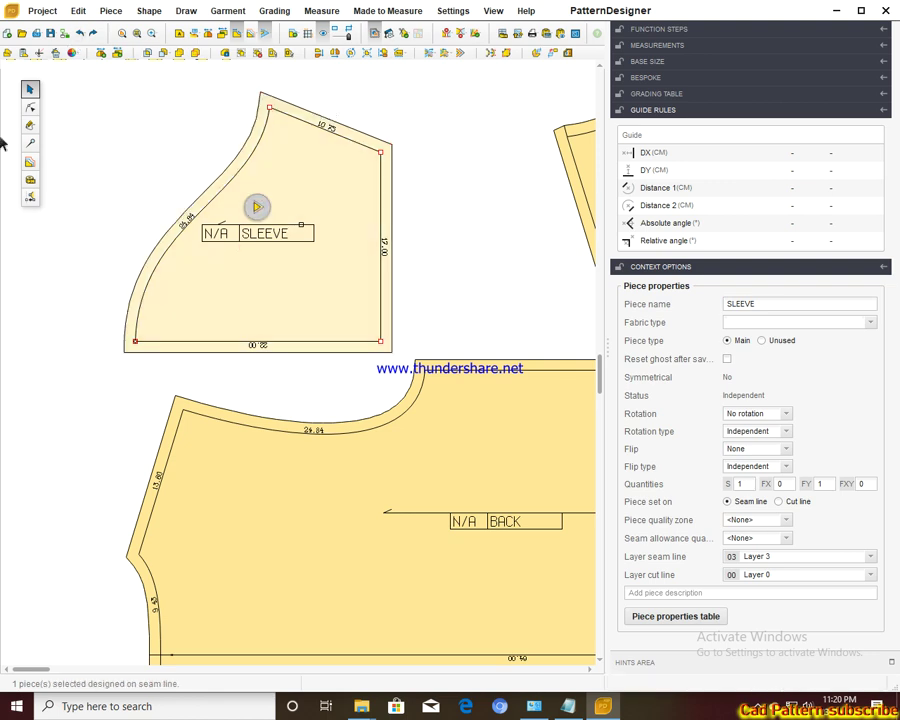
Step: Give SLEEVE's right edge a Fold 1 width of 2.00 cm with Next symmetry corner type
left_click(30, 143)
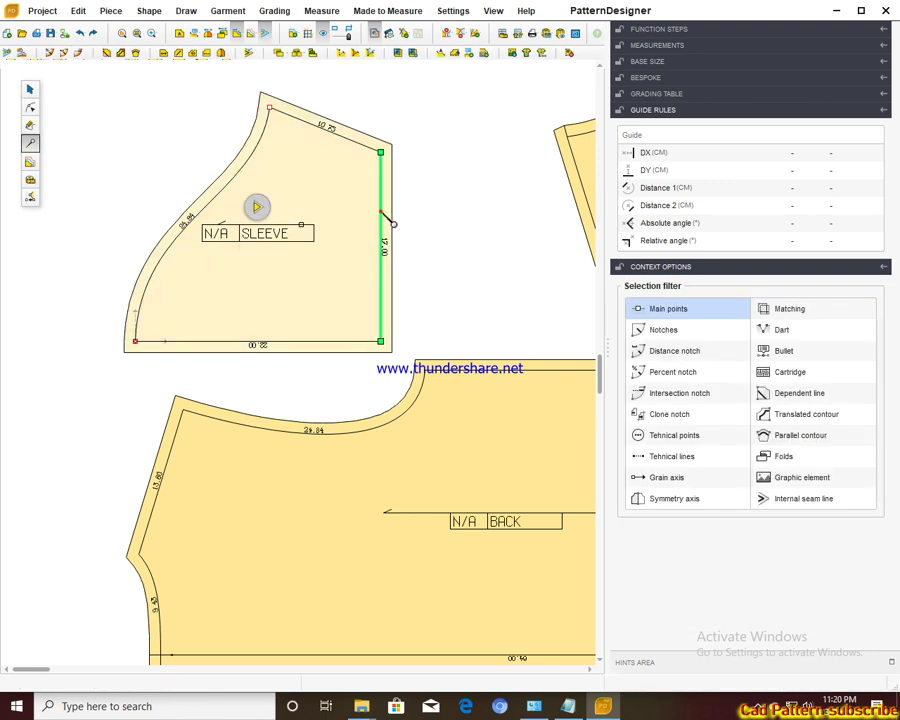
left_click(382, 213)
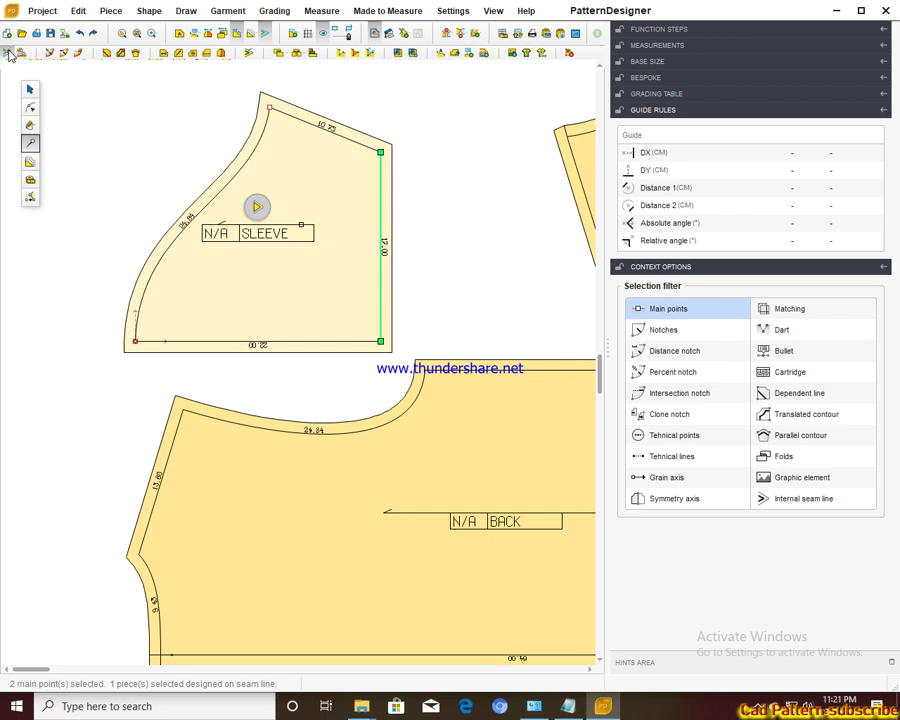
left_click(7, 35)
double_click(718, 201)
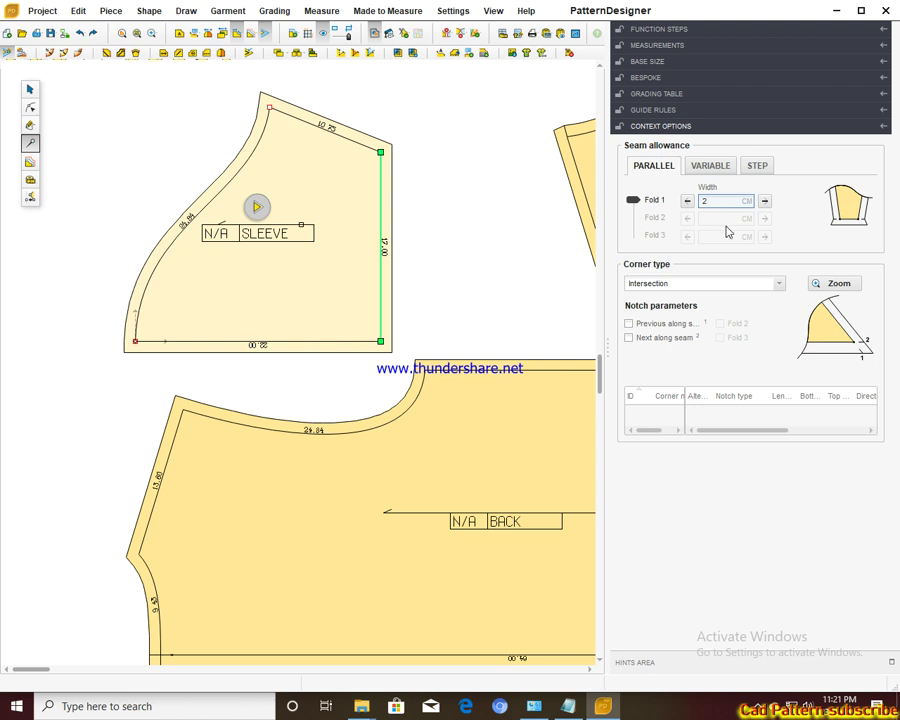
left_click(778, 283)
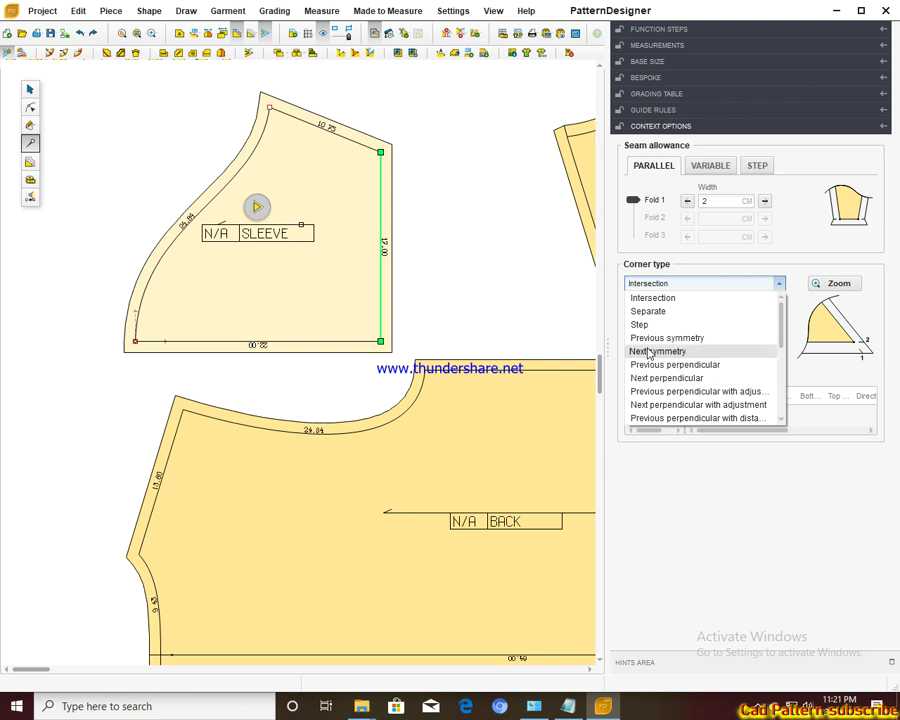
left_click(648, 351)
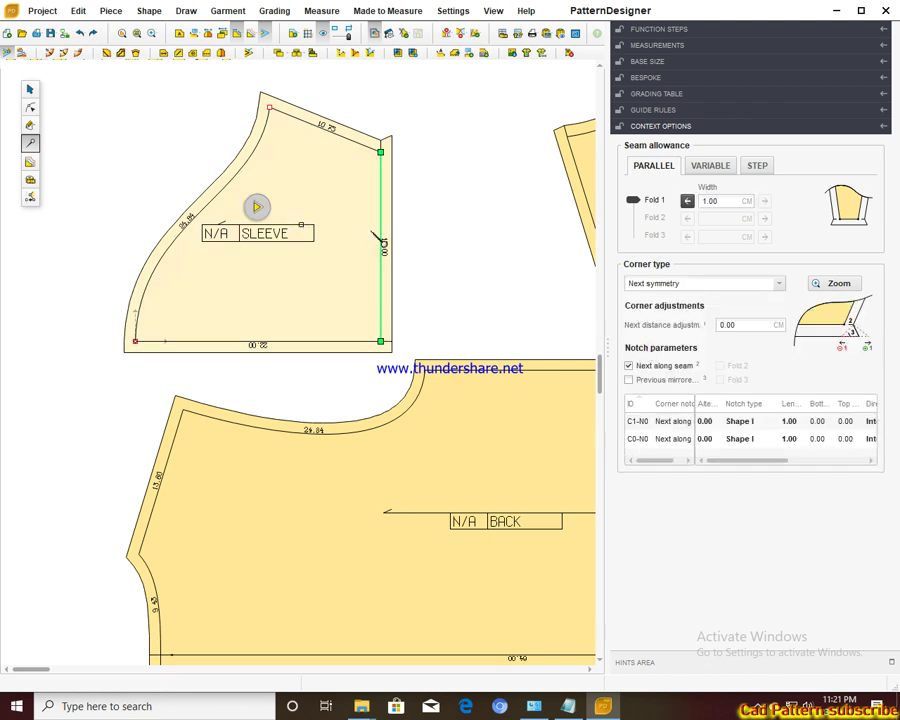
double_click(727, 199)
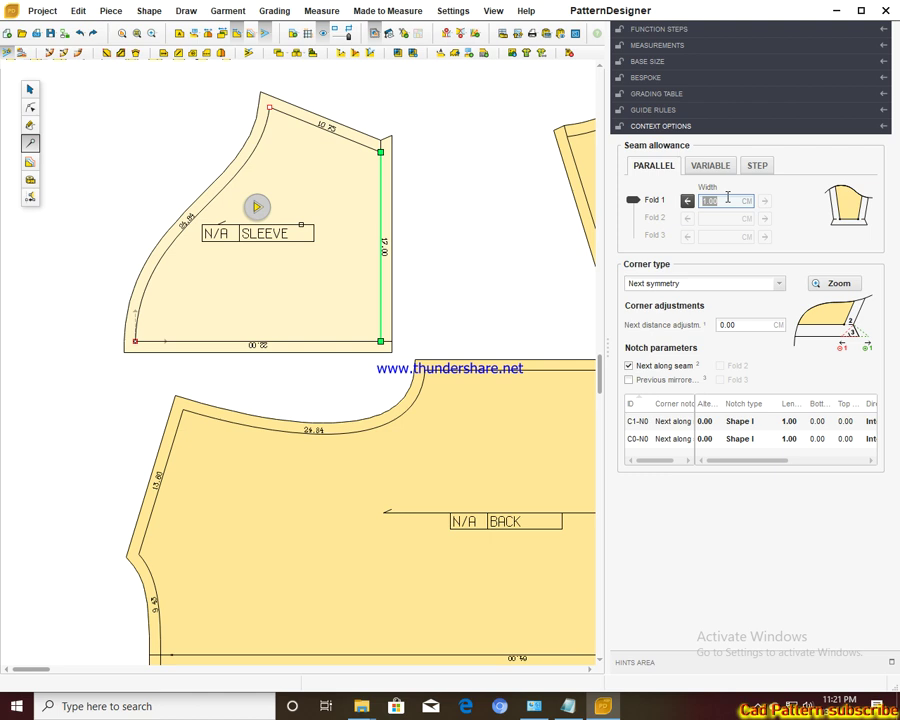
type("2")
key("Return")
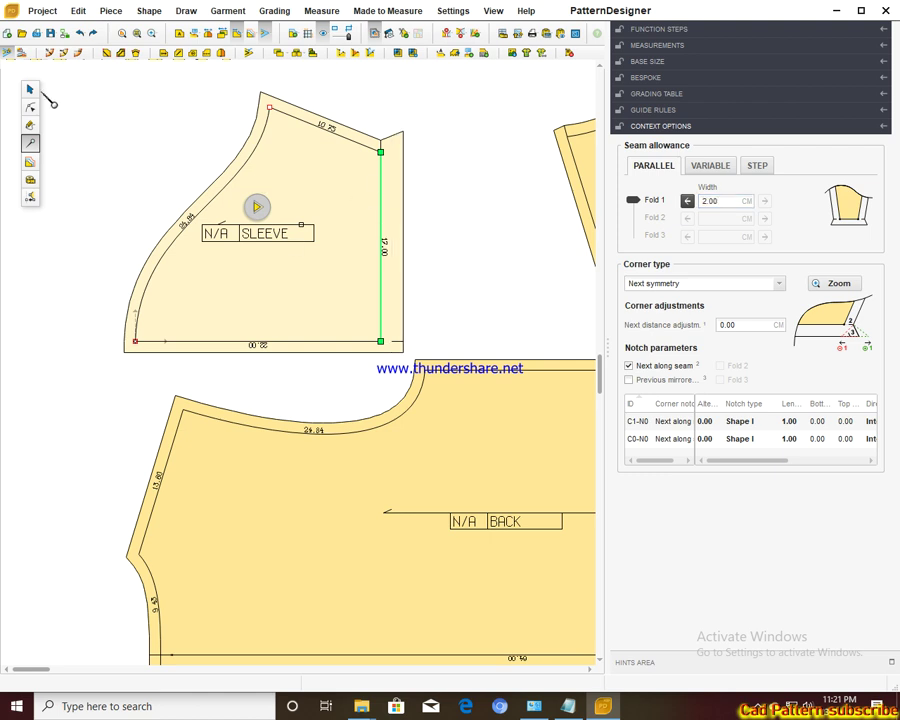
left_click(30, 88)
left_click(315, 207)
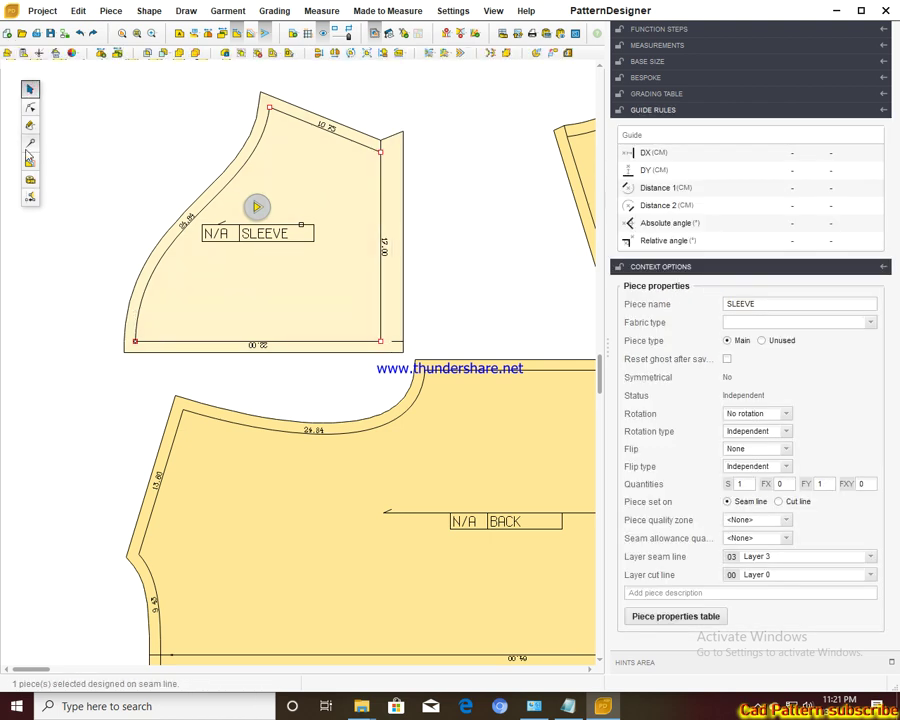
left_click(30, 142)
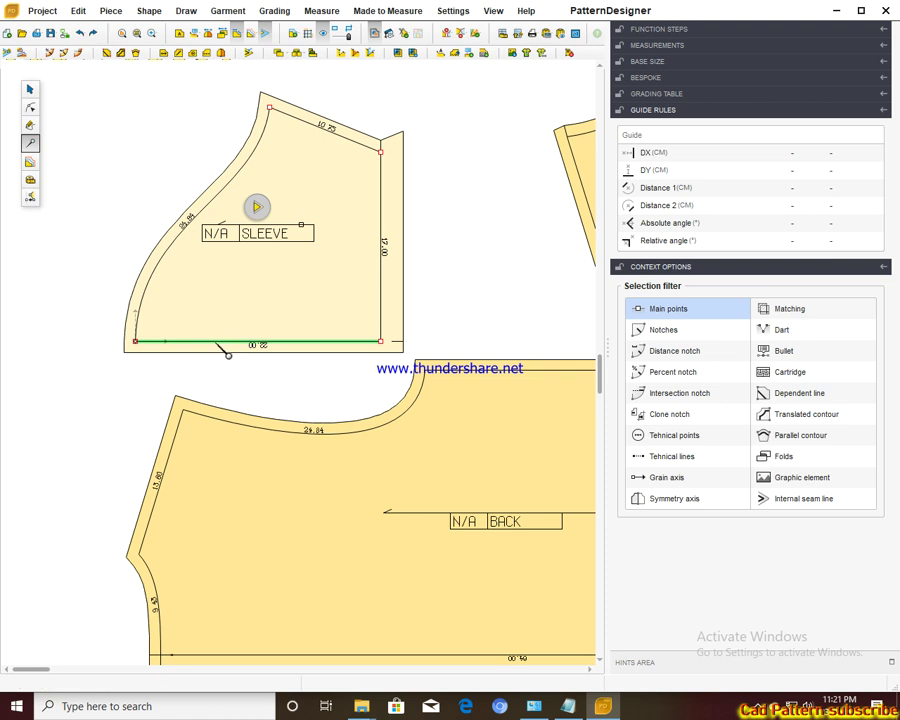
Step: Mirror the sleeve across a symmetry axis along its bottom edge
left_click(220, 54)
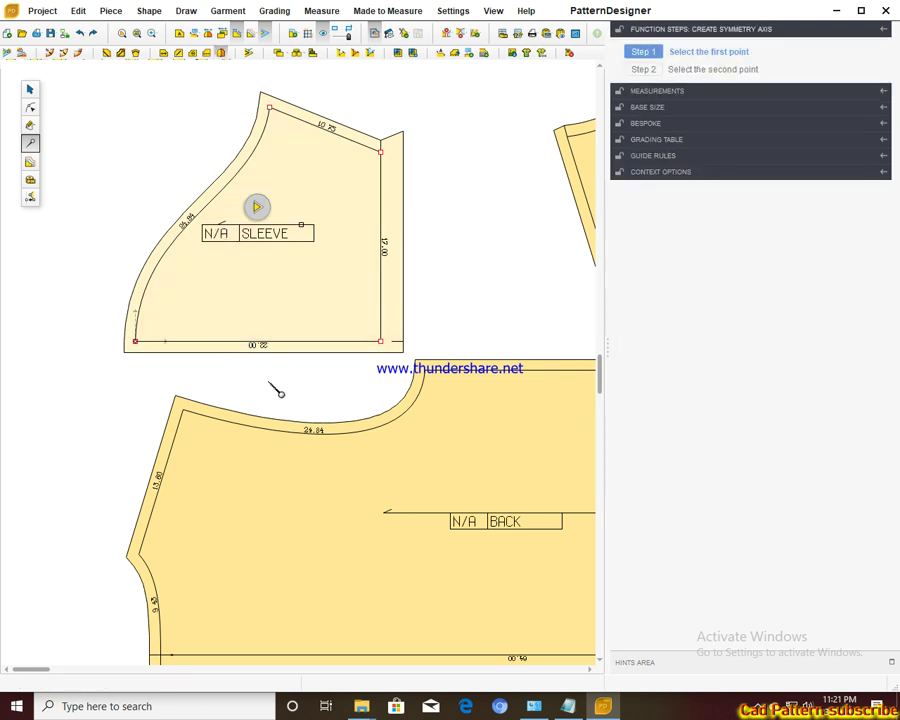
left_click(233, 343)
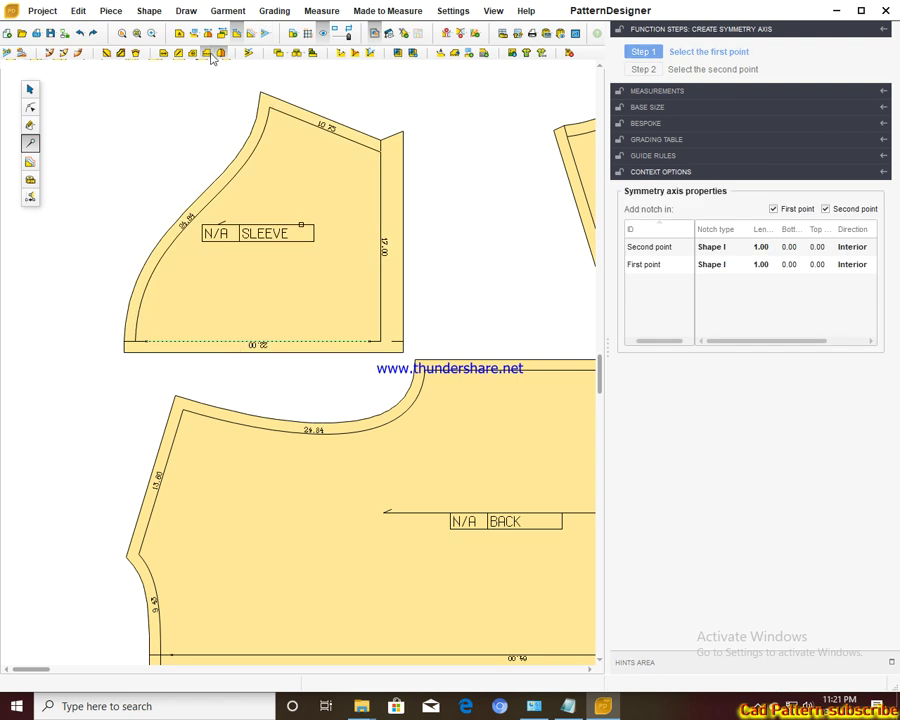
left_click(30, 89)
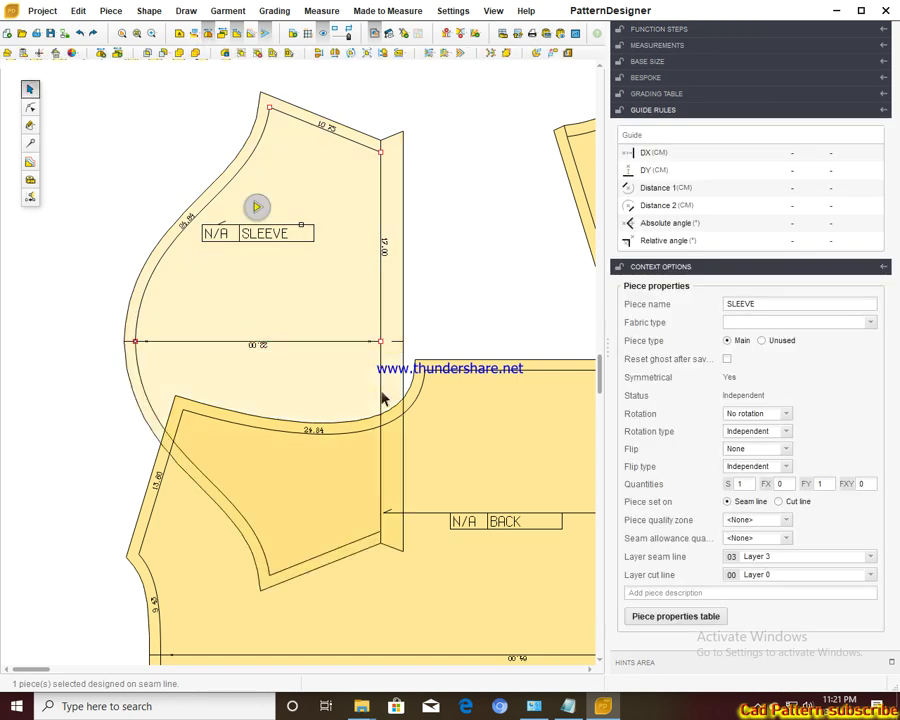
Step: Reposition the mirrored SLEEVE, move BACK down and left, and place FRONT beside the sleeve
scroll(382, 398, "down", 1)
scroll(382, 398, "down", 1)
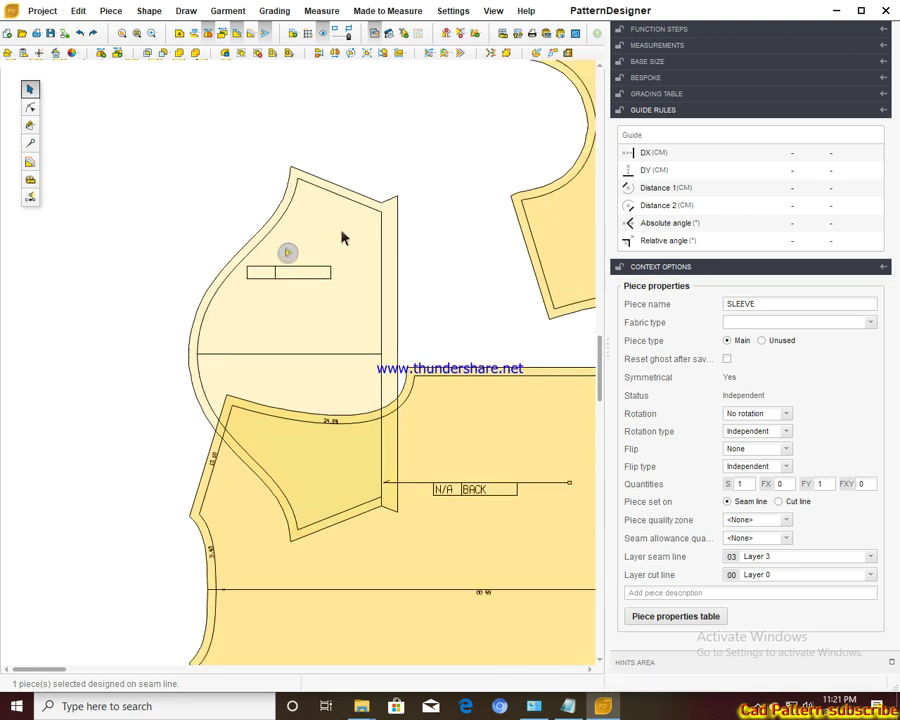
left_click(258, 172)
left_click(440, 286)
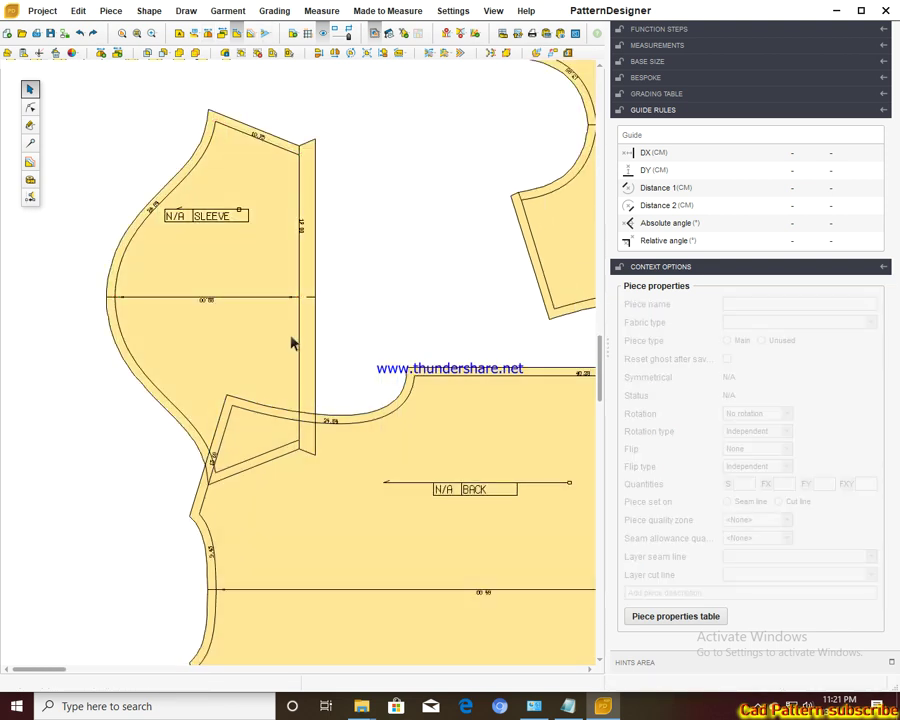
left_click(233, 260)
scroll(440, 373, "down", 2)
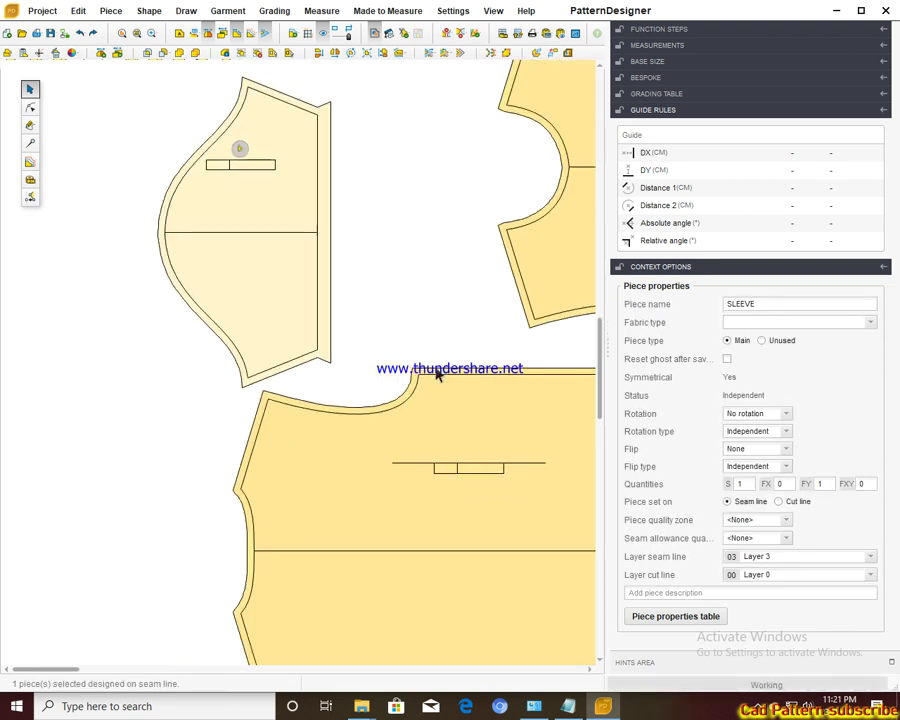
left_click_drag(467, 408, 252, 448)
left_click_drag(318, 479, 396, 489)
mouse_move(554, 177)
left_mouse_down()
mouse_move(481, 183)
mouse_move(464, 194)
left_mouse_up()
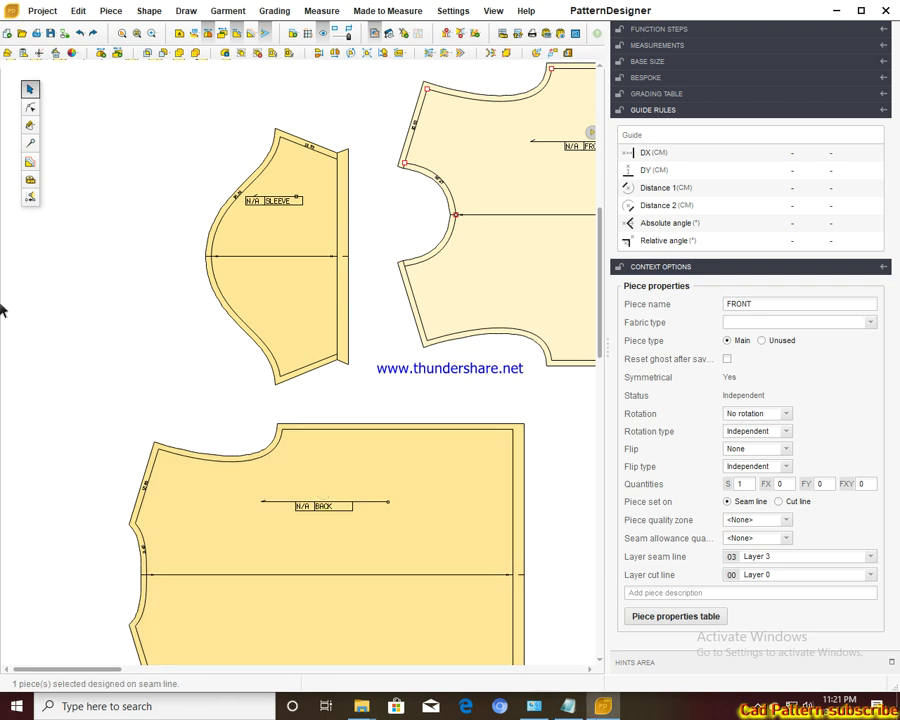
scroll(472, 214, "up", 2)
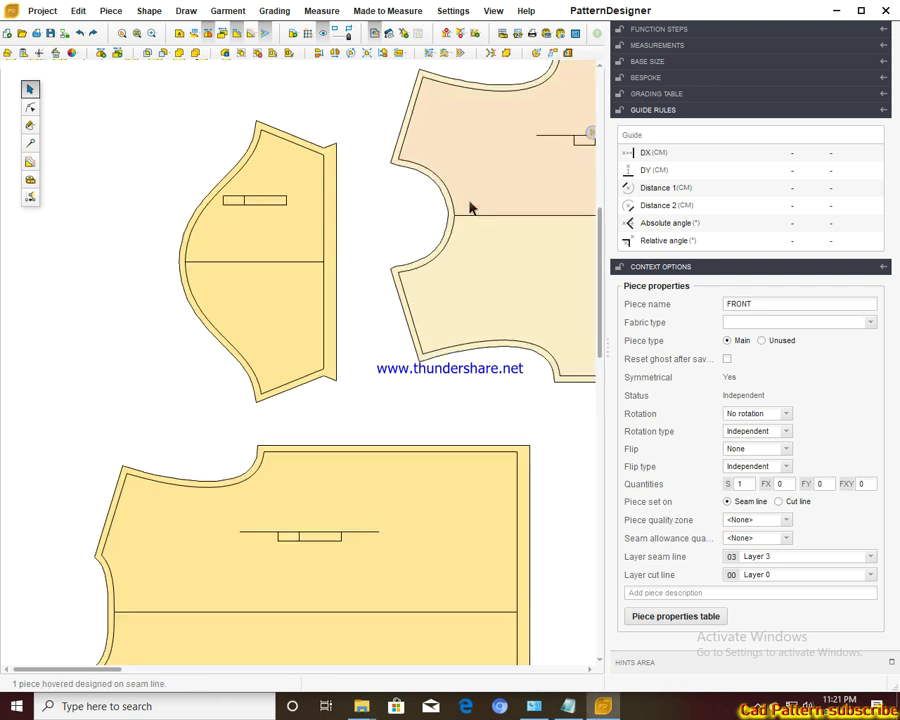
scroll(467, 207, "down", 2)
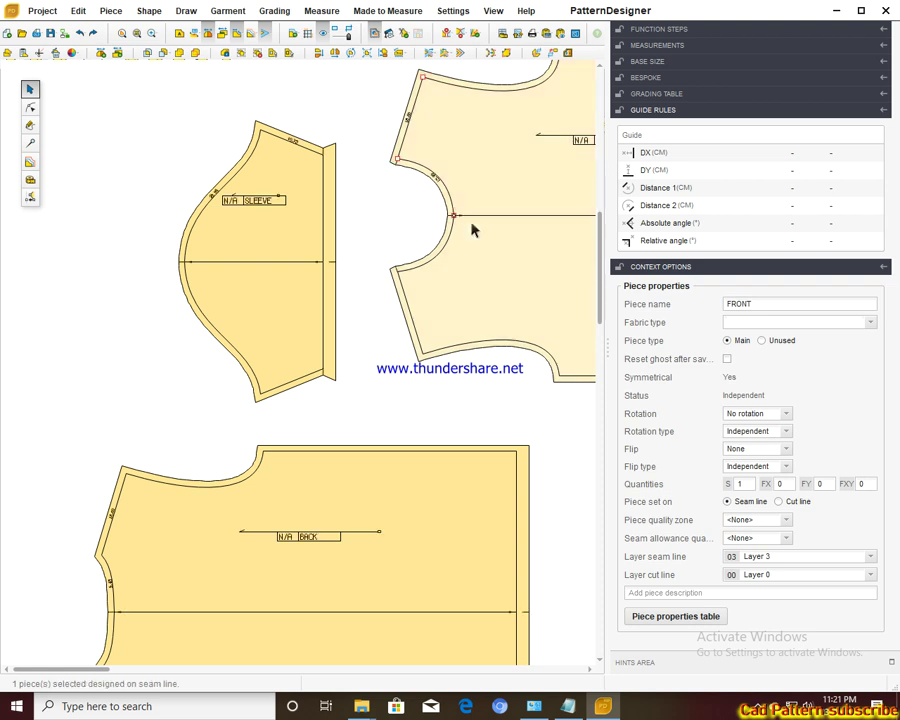
Step: Adjust the FRONT armhole point's tangent handle up, then back down to refine the curve
left_click(30, 107)
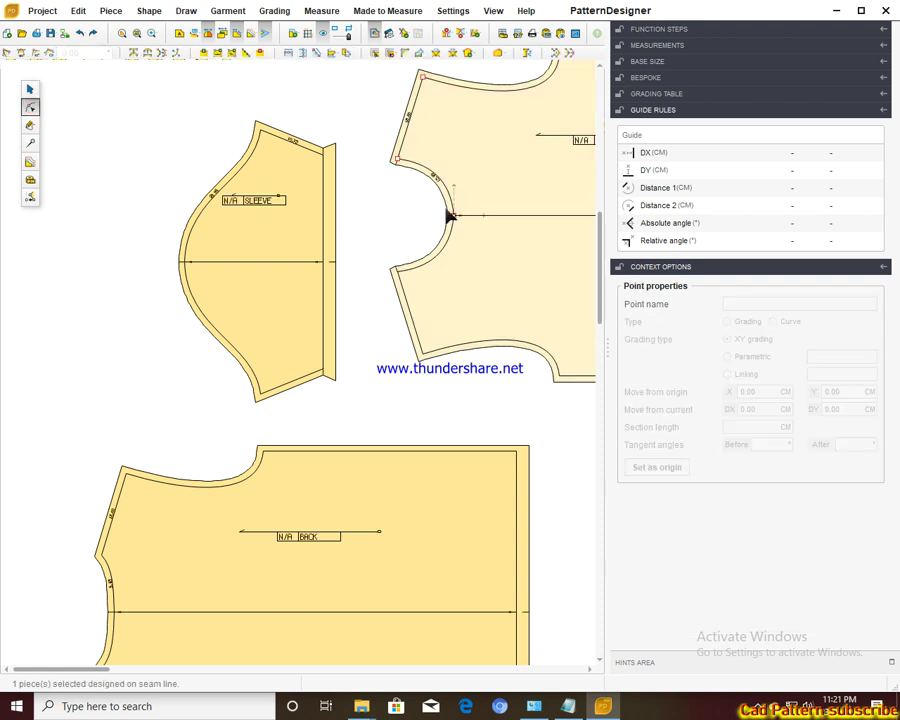
left_click(452, 215)
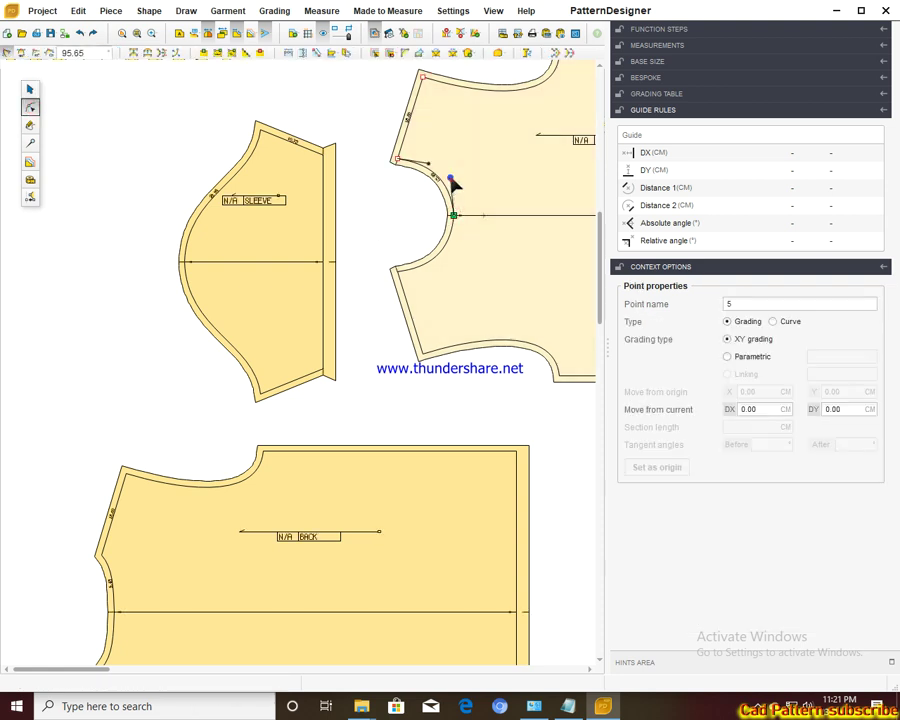
left_click(453, 177)
left_click_drag(452, 178, 452, 171)
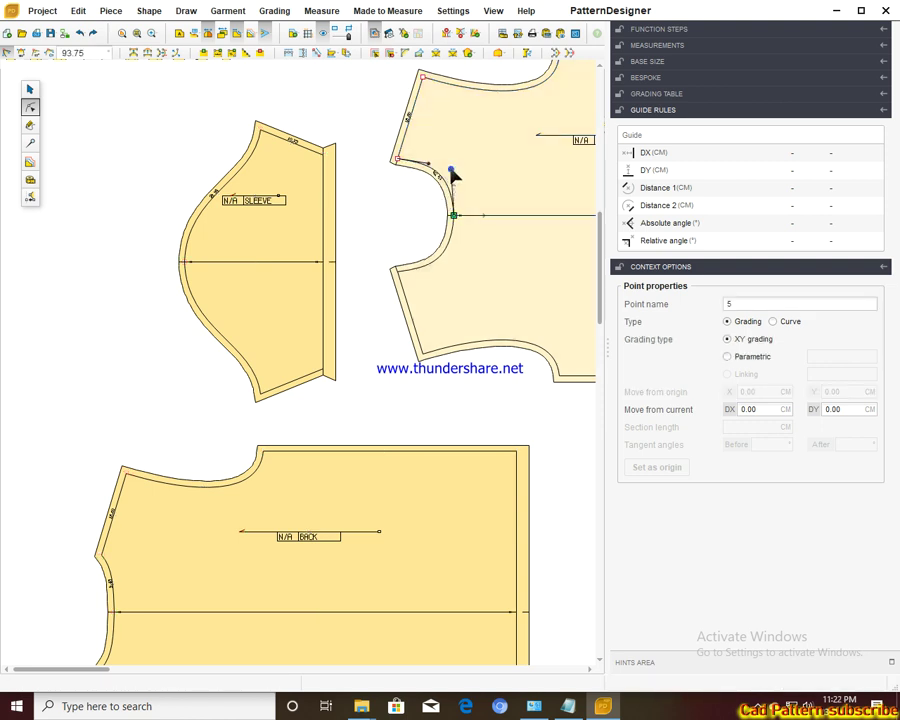
left_click(452, 173)
left_click_drag(451, 171, 453, 177)
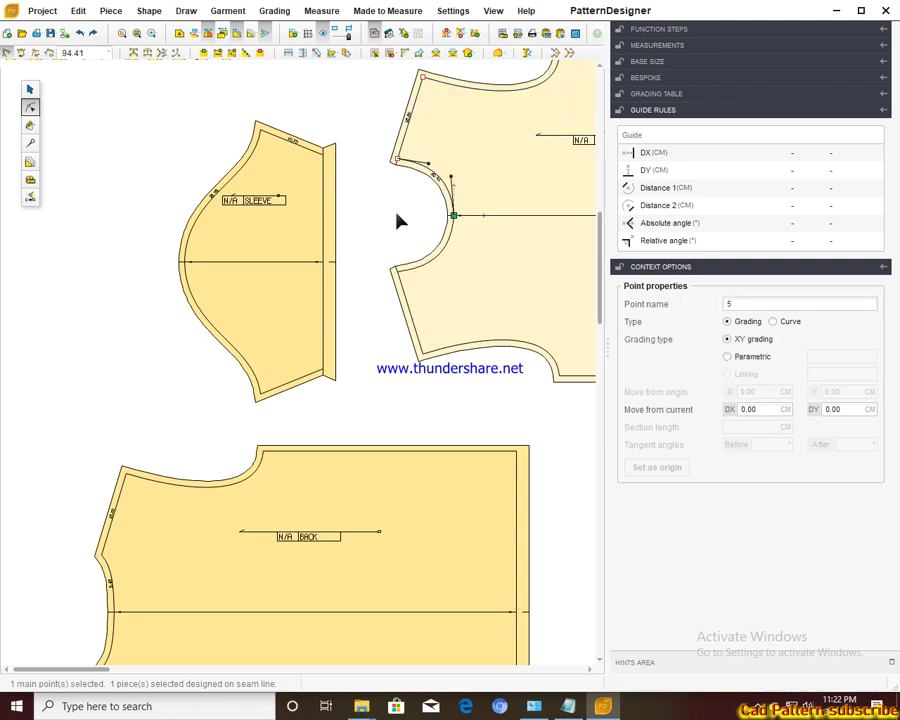
Step: Zoom in on the FRONT piece and scroll to view the laid-out pieces
scroll(436, 311, "down", 2)
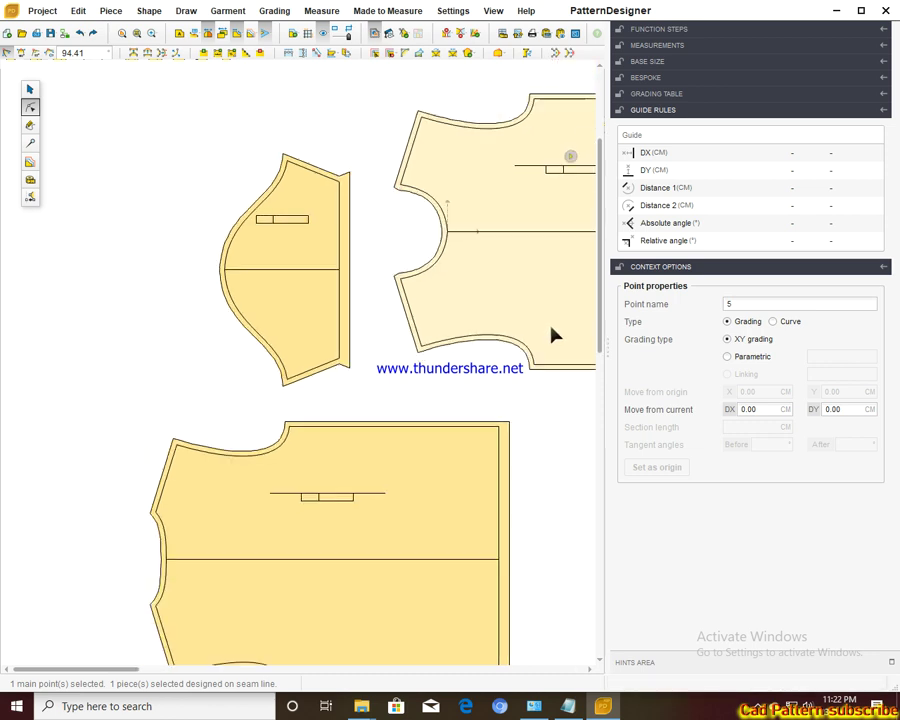
scroll(560, 336, "down", 1)
scroll(578, 345, "down", 2)
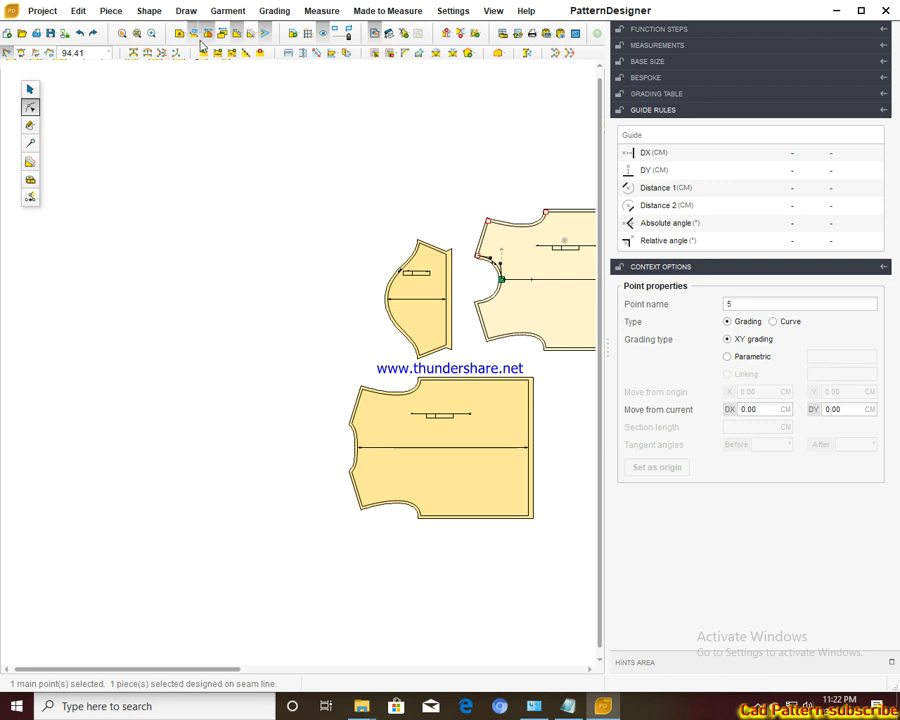
left_click(123, 33)
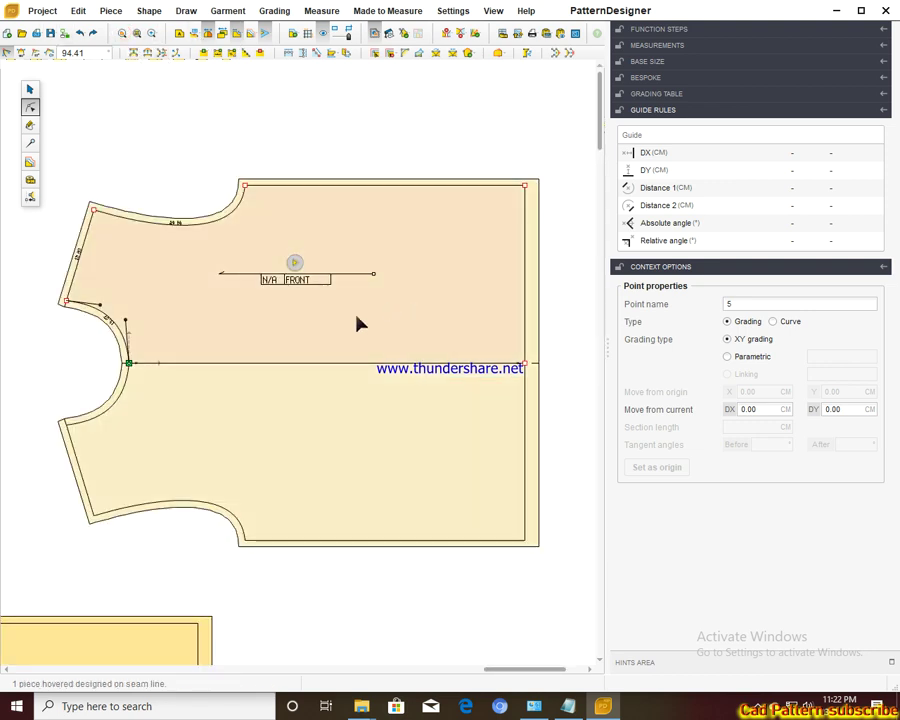
scroll(357, 321, "down", 1)
scroll(357, 321, "down", 1)
scroll(357, 321, "down", 1)
scroll(133, 408, "down", 1)
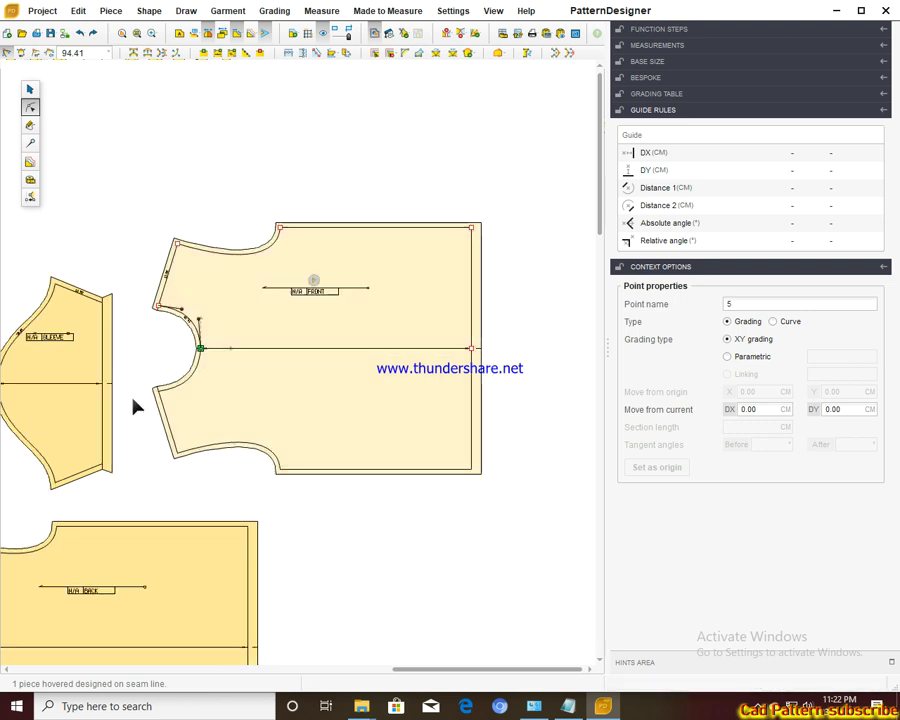
scroll(132, 414, "down", 1)
scroll(166, 424, "down", 1)
scroll(198, 424, "down", 1)
scroll(397, 460, "down", 1)
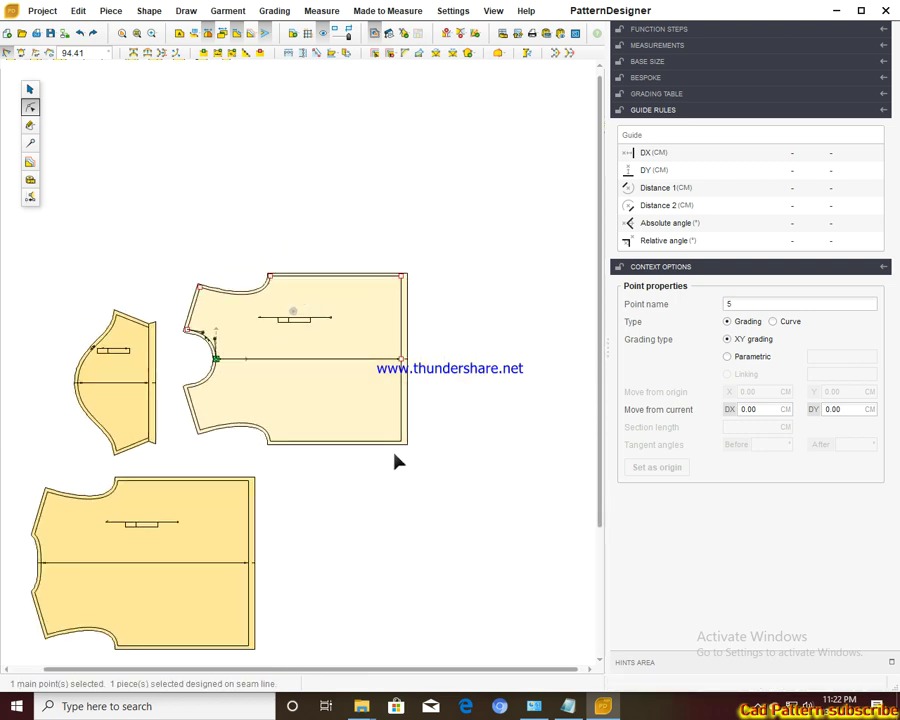